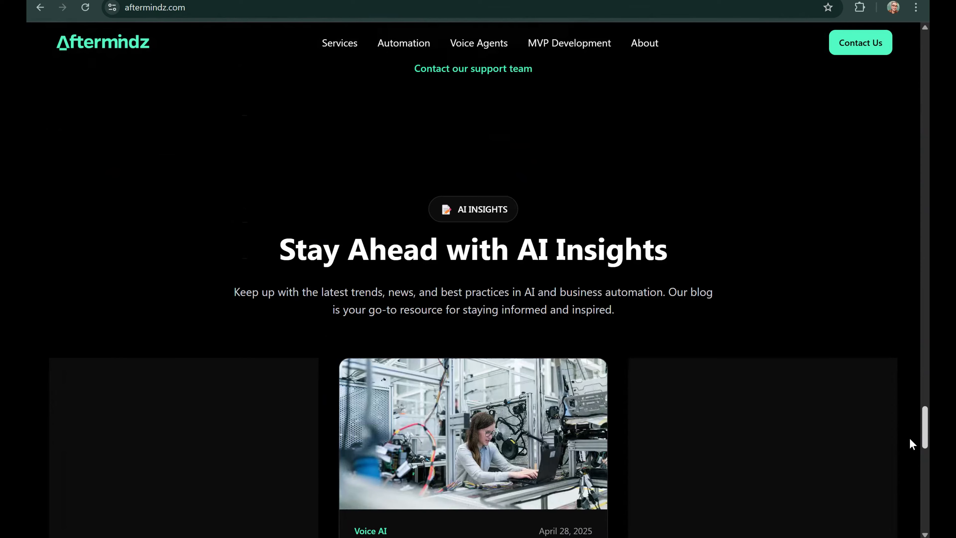
# Examine the order of the AI Insights articles and the call-to-action on the Aftermindz homepage, and check the code changes in the Prompts 2 document
pyautogui.scroll(-5, 910, 438)
pyautogui.scroll(-10, 911, 468)
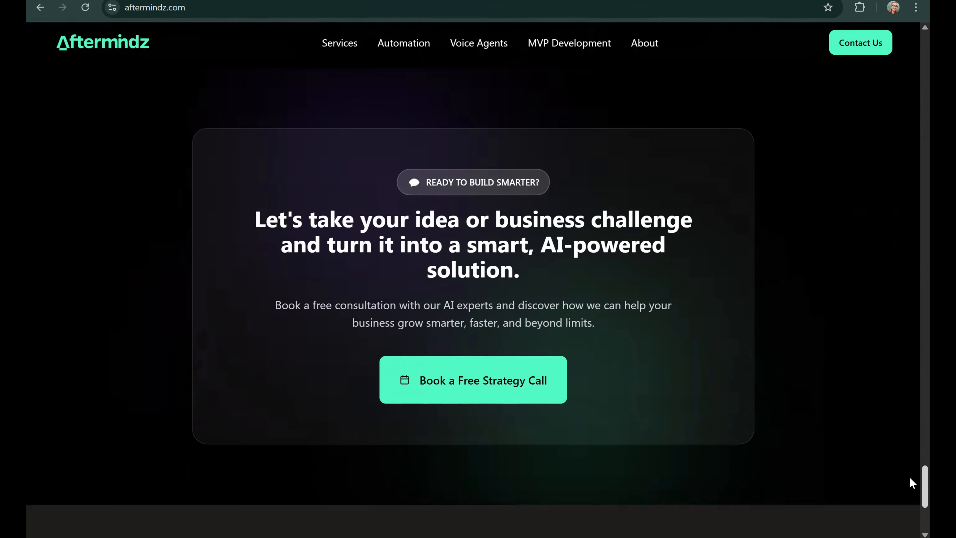
pyautogui.scroll(2, 912, 484)
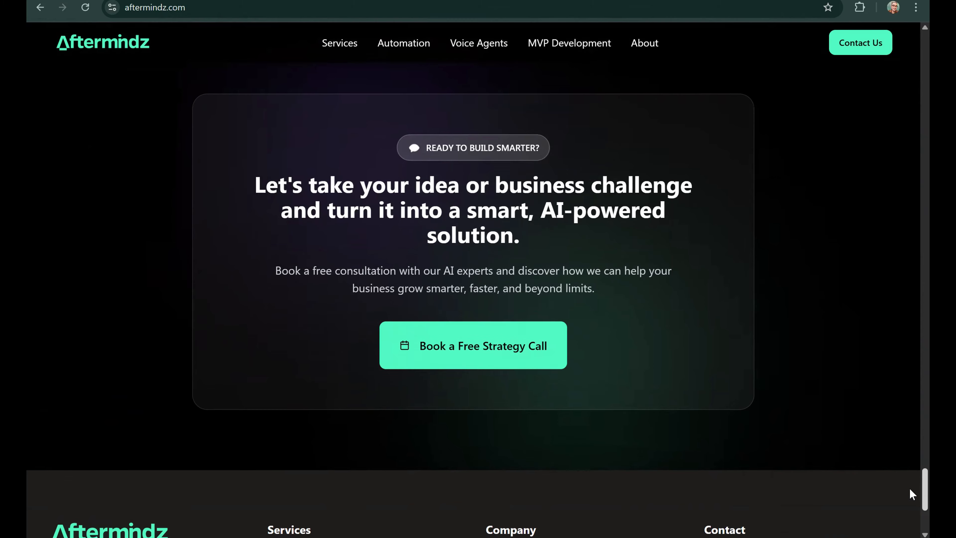
pyautogui.scroll(-5, 911, 501)
pyautogui.scroll(15, 912, 456)
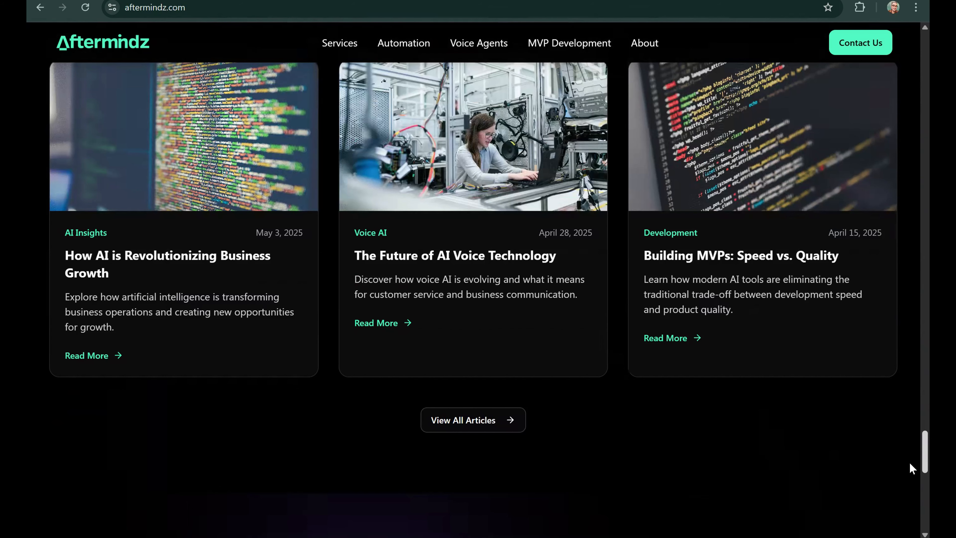
pyautogui.scroll(-7, 914, 473)
pyautogui.scroll(12, 913, 451)
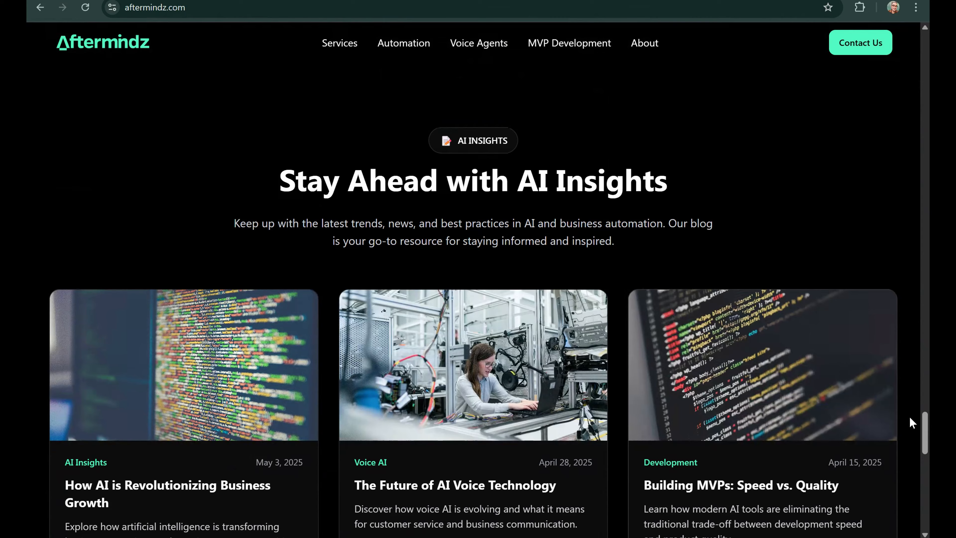
pyautogui.scroll(-11, 913, 428)
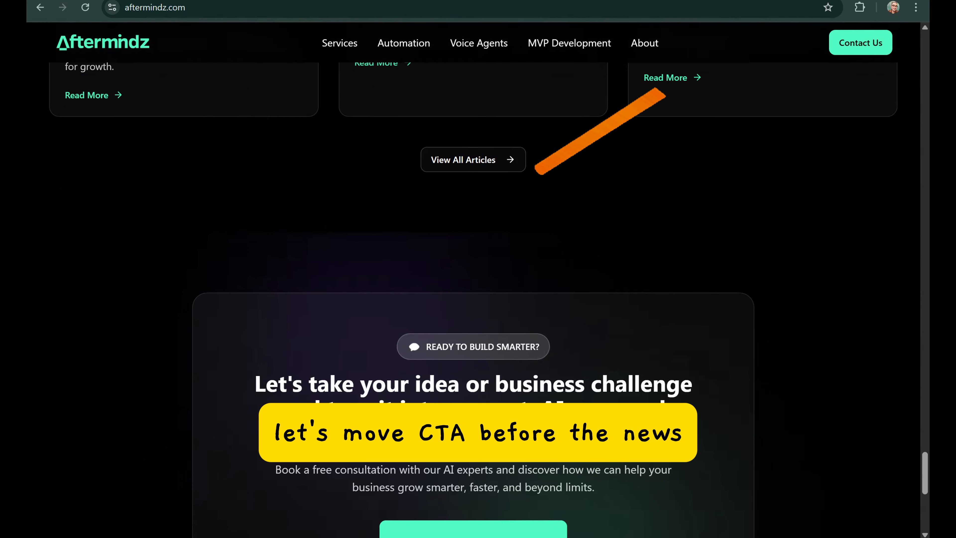
pyautogui.scroll(6, 914, 470)
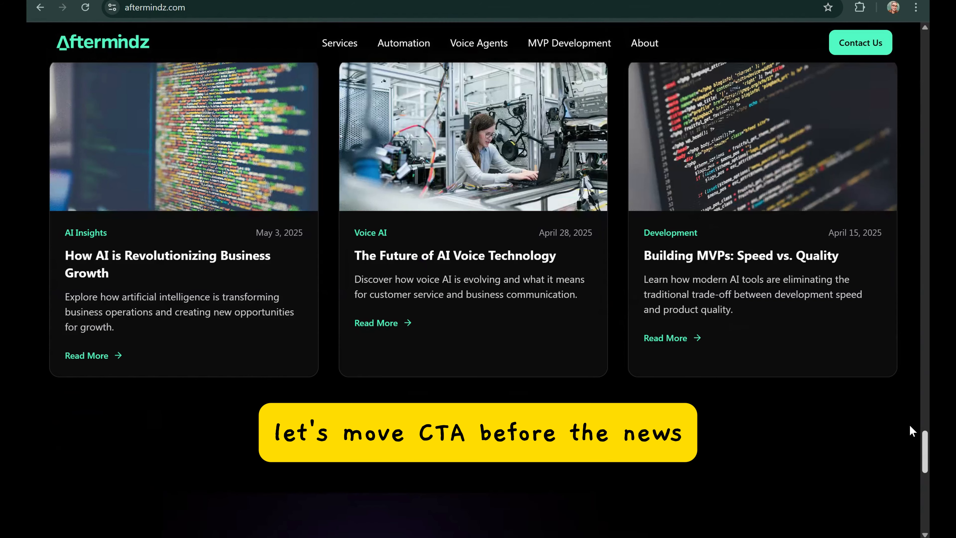
pyautogui.scroll(8, 424, 200)
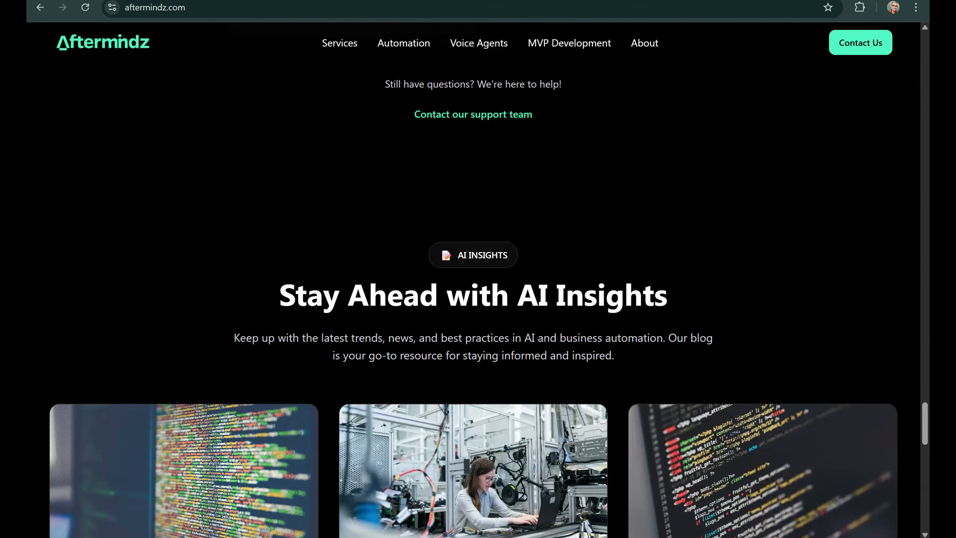
pyautogui.click(241, 0)
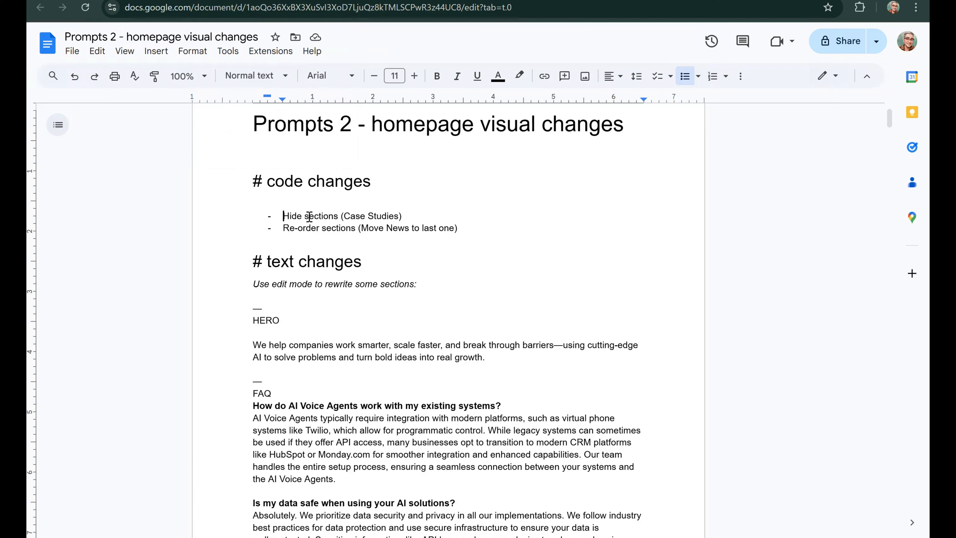
# Switch to the Lovable project and open src/pages/Index.tsx in the code editor at the Index component
pyautogui.click(124, 0)
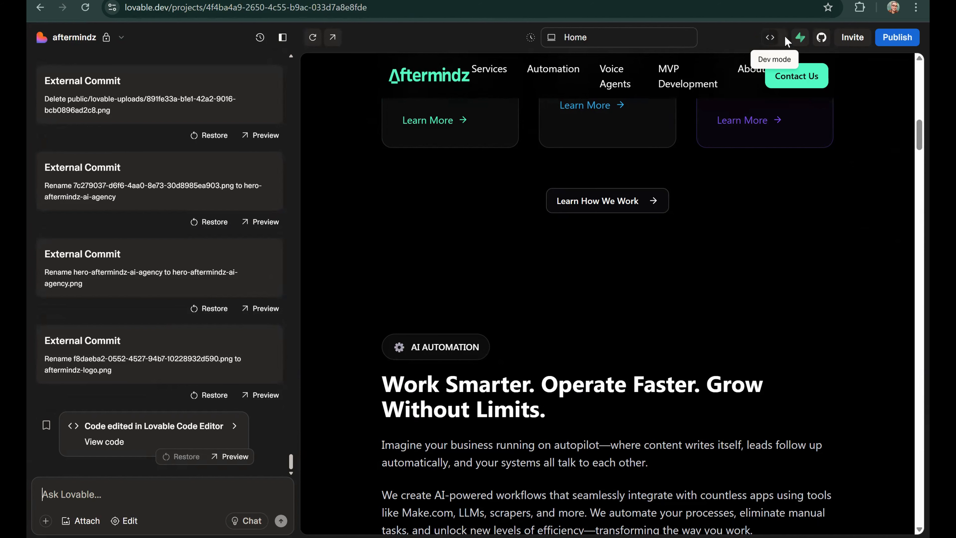
pyautogui.click(768, 39)
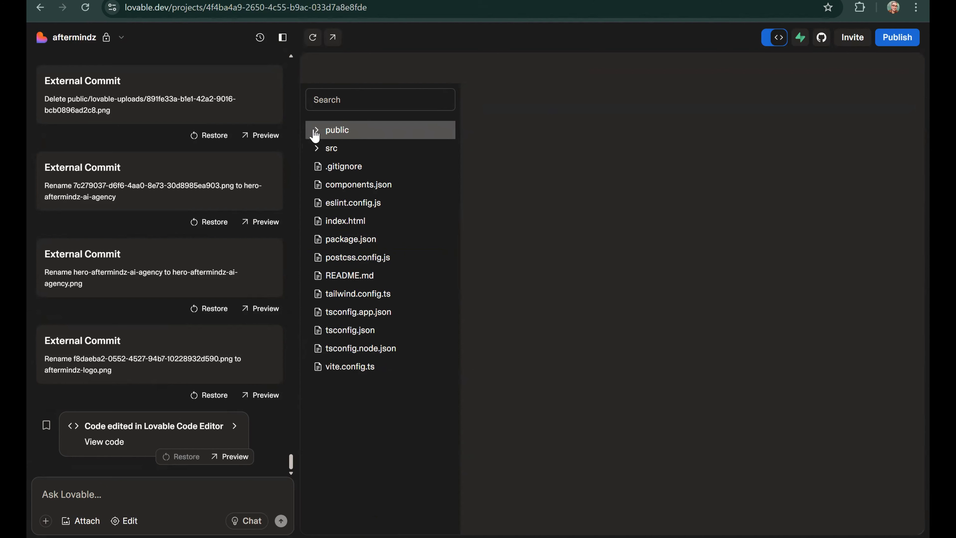
pyautogui.click(317, 148)
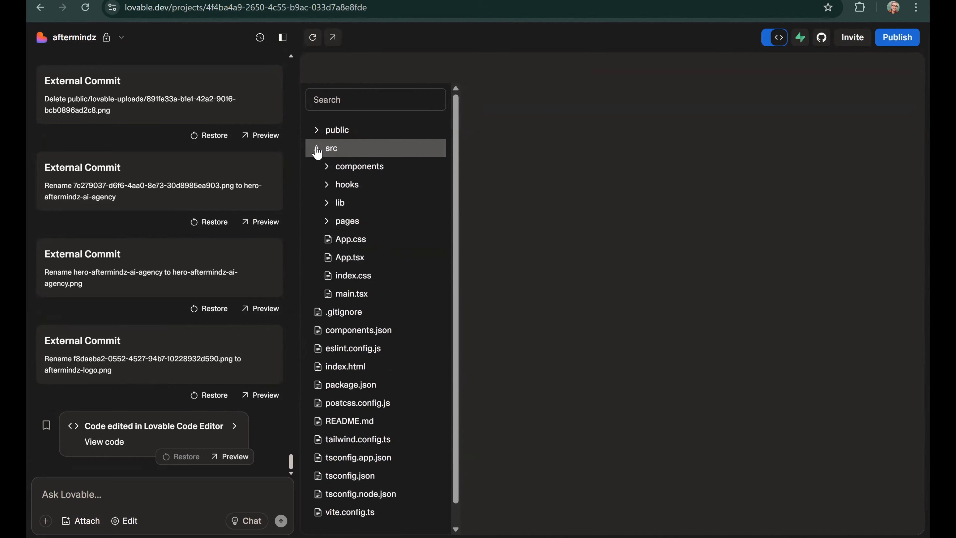
pyautogui.click(326, 223)
pyautogui.click(349, 244)
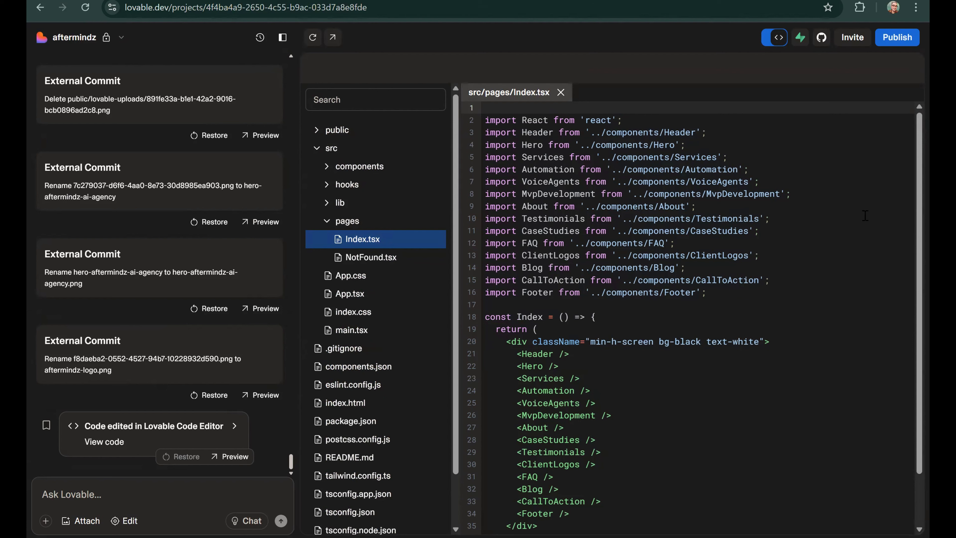
pyautogui.scroll(-1, 908, 193)
pyautogui.scroll(-1, 912, 242)
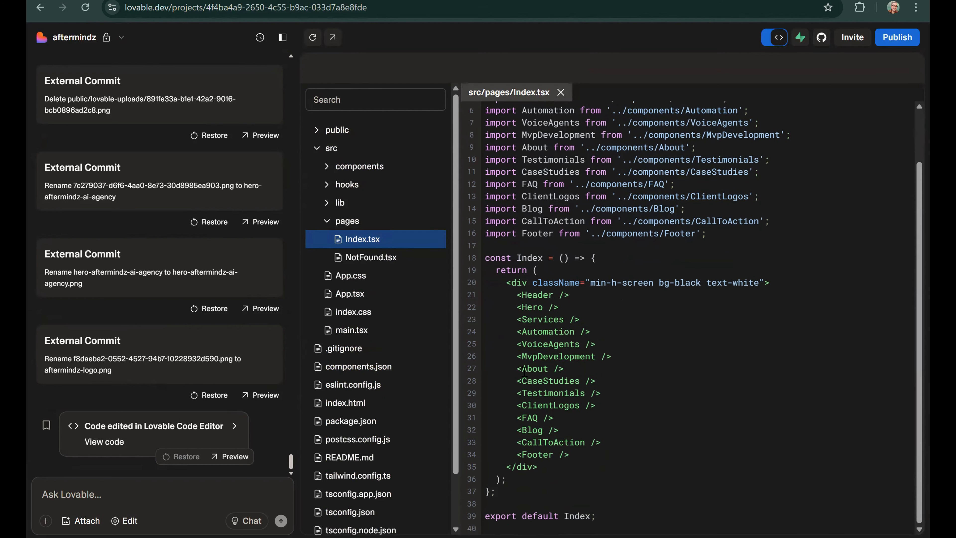
# Copy the whole Index component, including the CaseStudies section, from "const Index" through its closing brace
pyautogui.moveTo(516, 380); pyautogui.dragTo(612, 378)
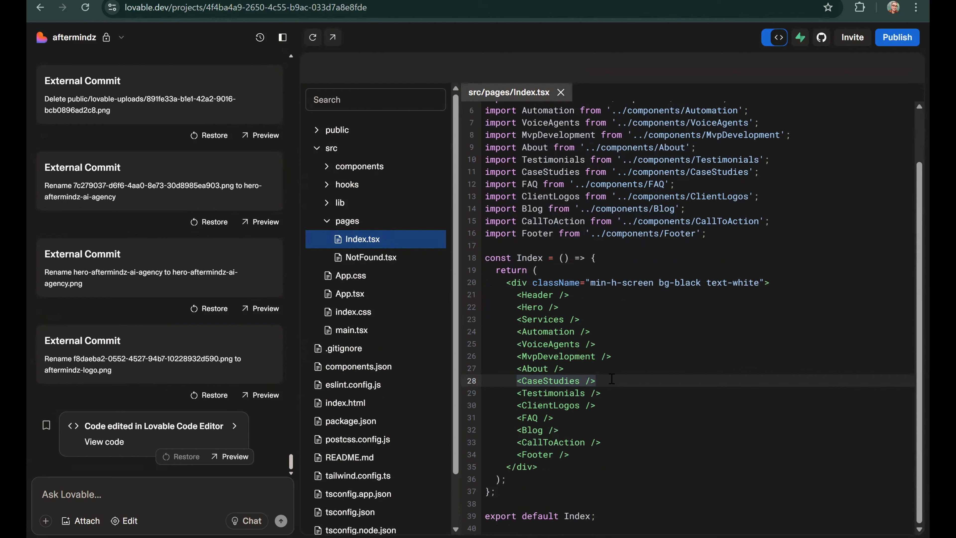
pyautogui.click(611, 378)
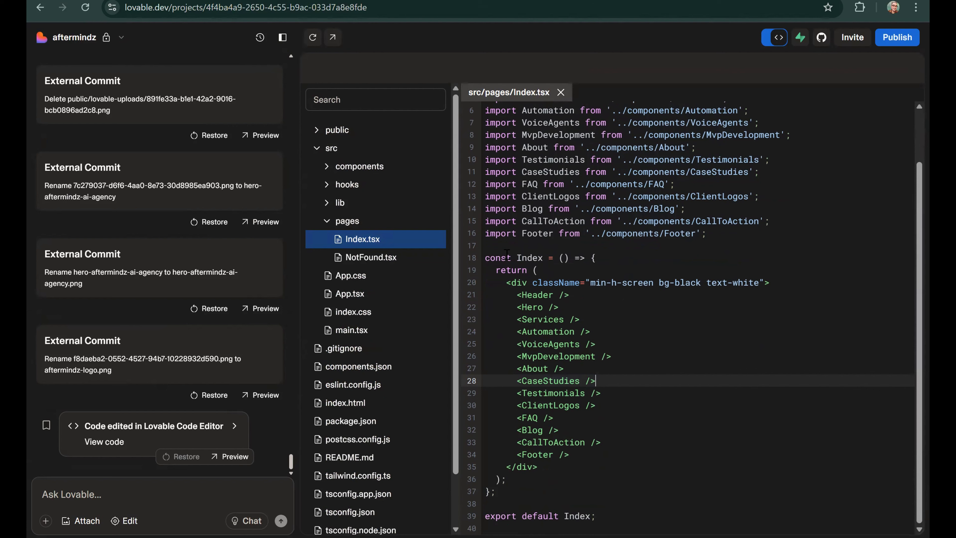
pyautogui.moveTo(486, 257); pyautogui.dragTo(548, 491)
pyautogui.rightClick(536, 365)
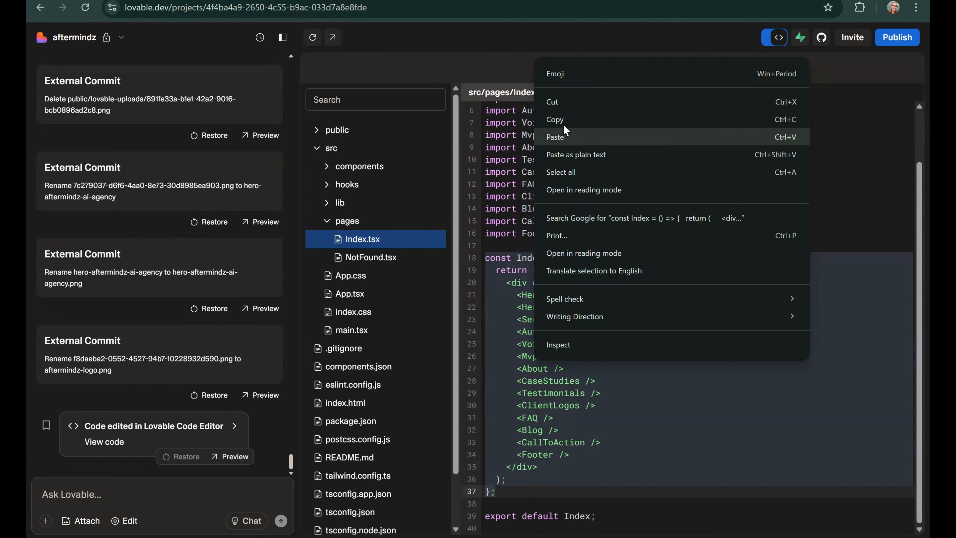
pyautogui.click(563, 121)
# Switch to ChatGPT and send 'please put the "case study" in comments using react code:' followed by the copied Index component
pyautogui.click(463, 1)
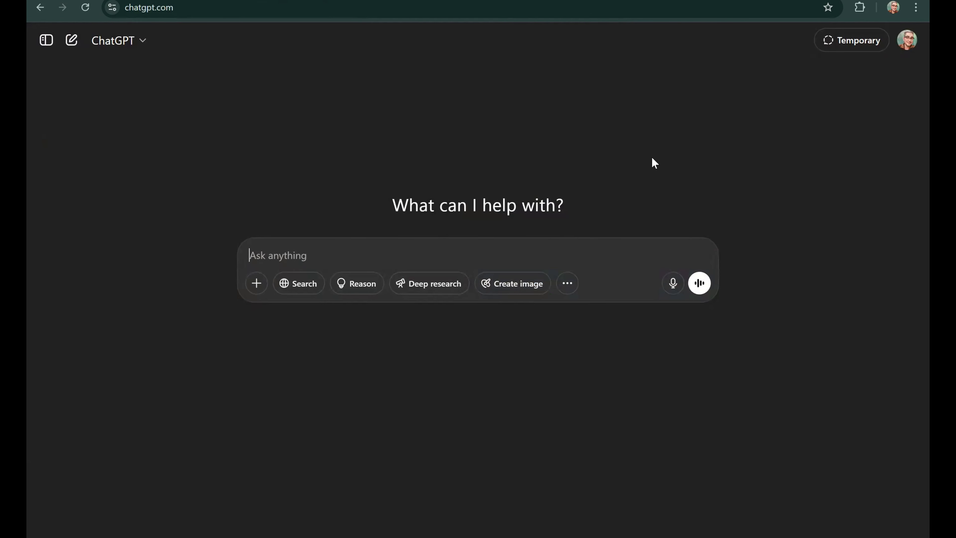
pyautogui.write('please put the "c')
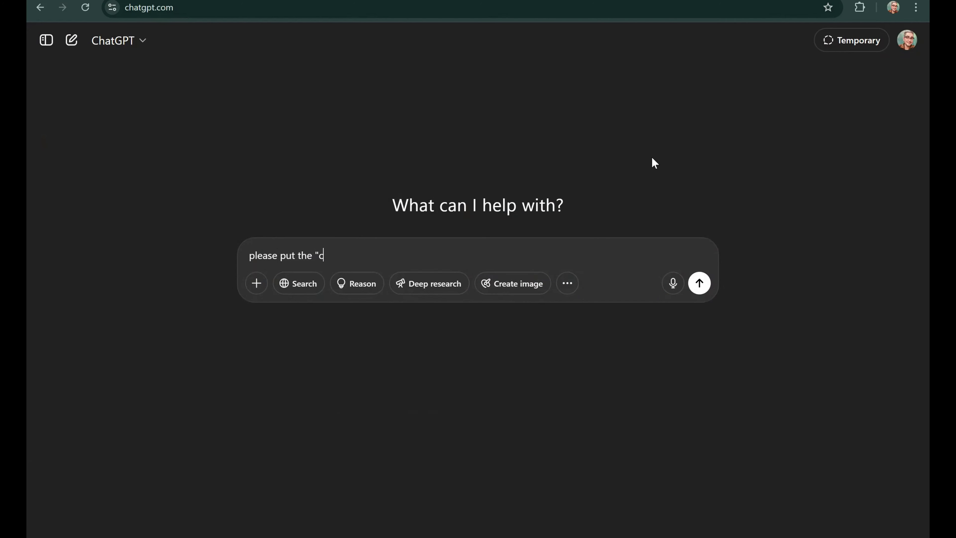
pyautogui.write('ase study" in comment')
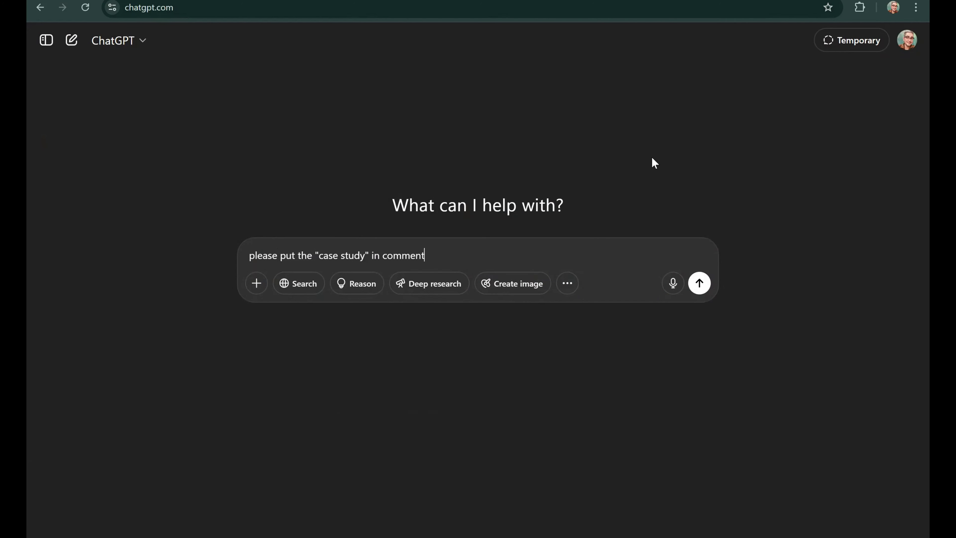
pyautogui.write('s using react code:')
pyautogui.hotkey('ctrl', 'v')
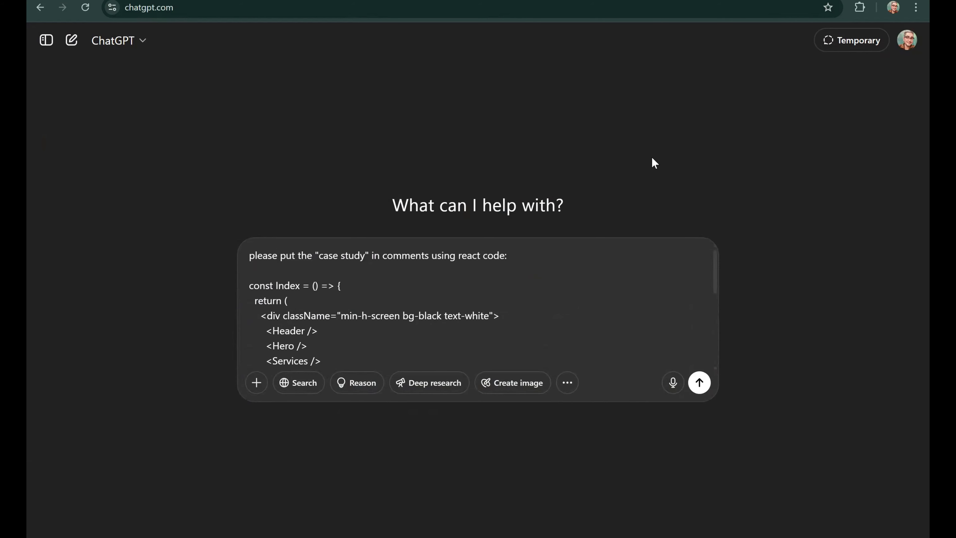
pyautogui.press('Return')
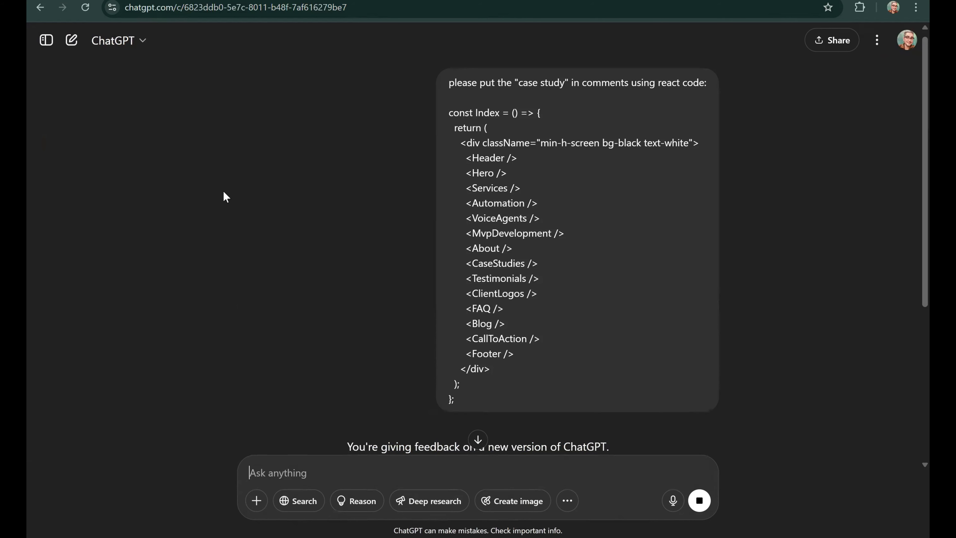
# Compare the two generated responses and choose Response 1 as the preferred one
pyautogui.scroll(-1, 561, 148)
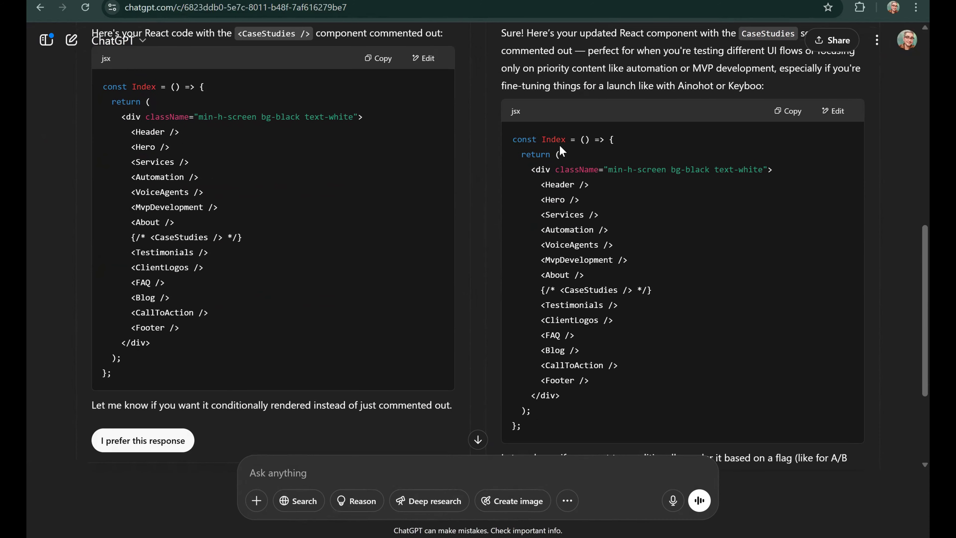
pyautogui.scroll(2, 560, 148)
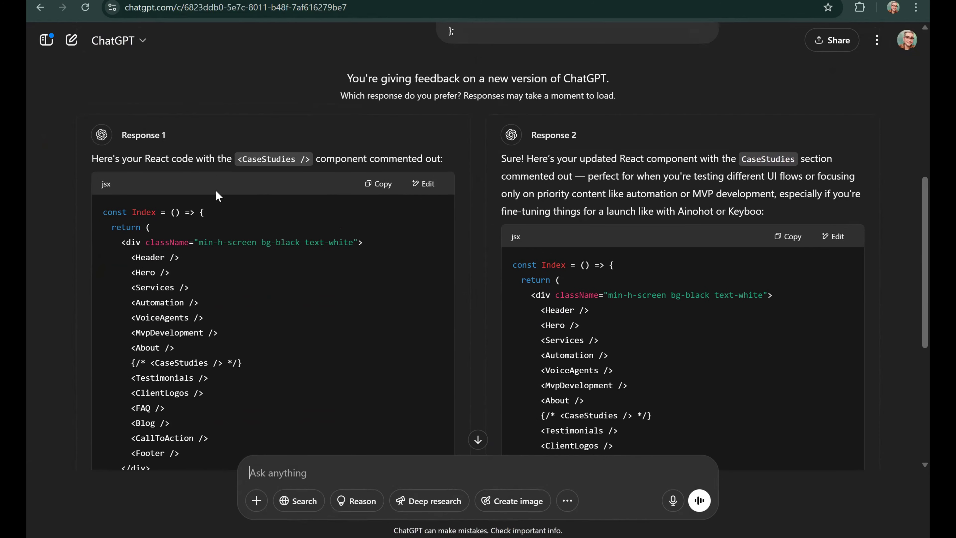
pyautogui.scroll(-5, 245, 150)
pyautogui.scroll(3, 77, 99)
pyautogui.moveTo(72, 92); pyautogui.dragTo(408, 97)
pyautogui.scroll(-3, 357, 172)
pyautogui.click(163, 322)
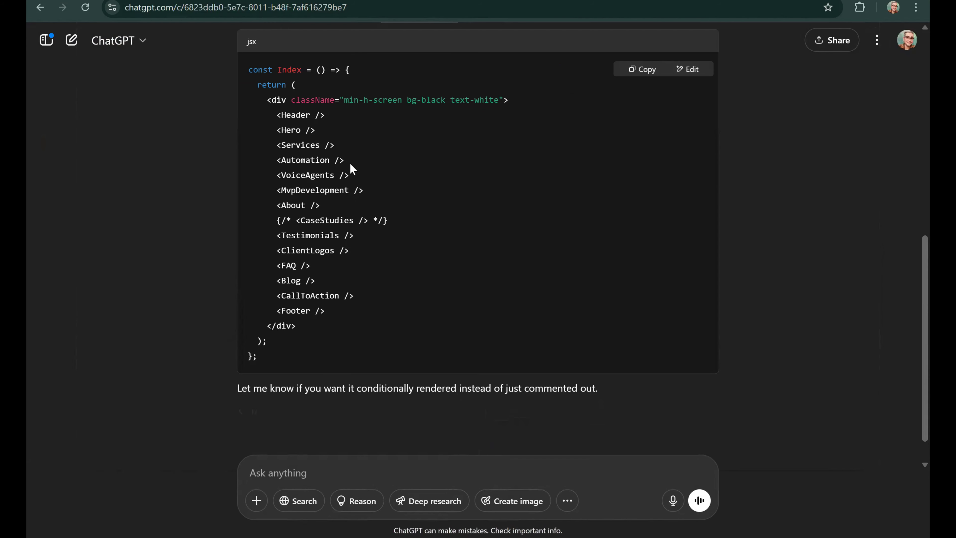
# Check the commented-out CaseStudies line in the chosen response and copy its full code block
pyautogui.scroll(2, 403, 164)
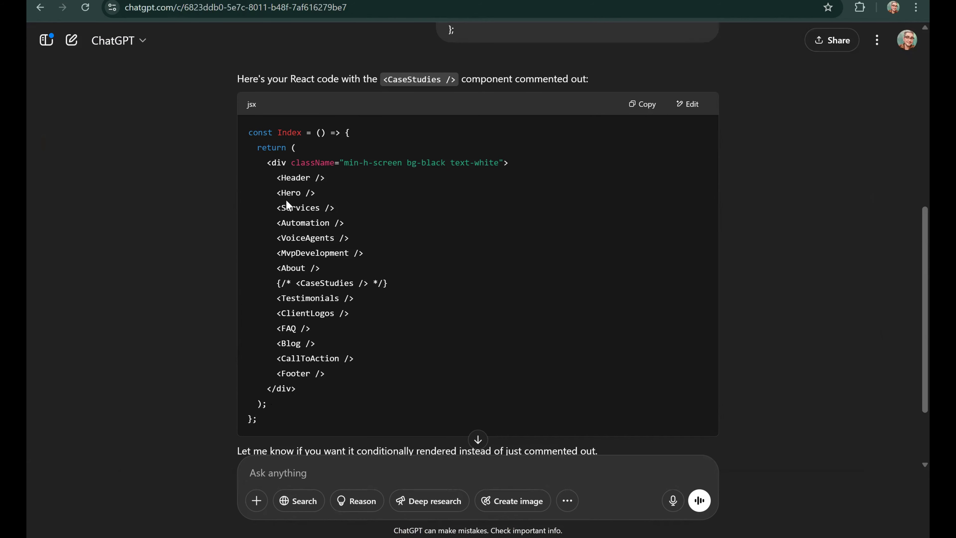
pyautogui.moveTo(270, 280); pyautogui.dragTo(414, 281)
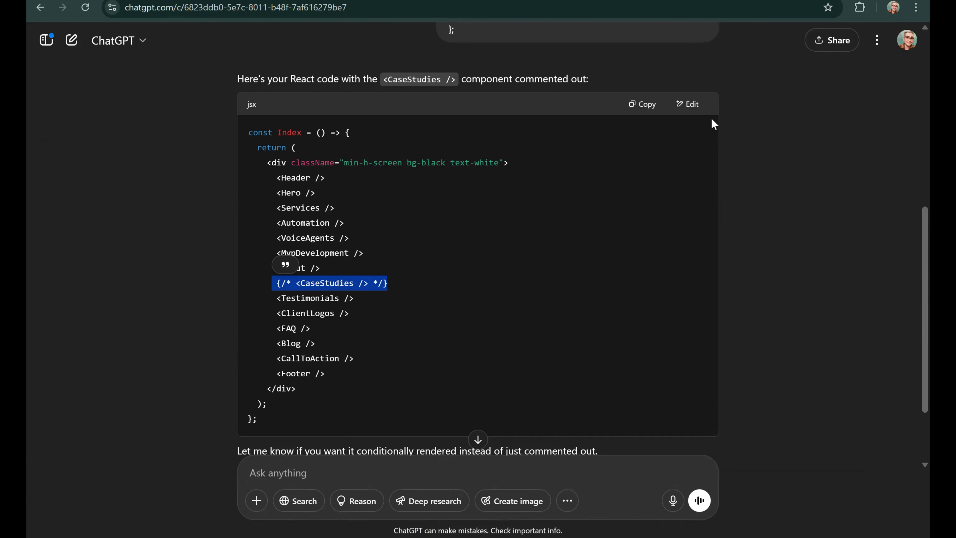
pyautogui.click(646, 107)
# Switch back to Lovable and replace the Index component in Index.tsx with the copied code, removing the extra blank line after it
pyautogui.click(151, 1)
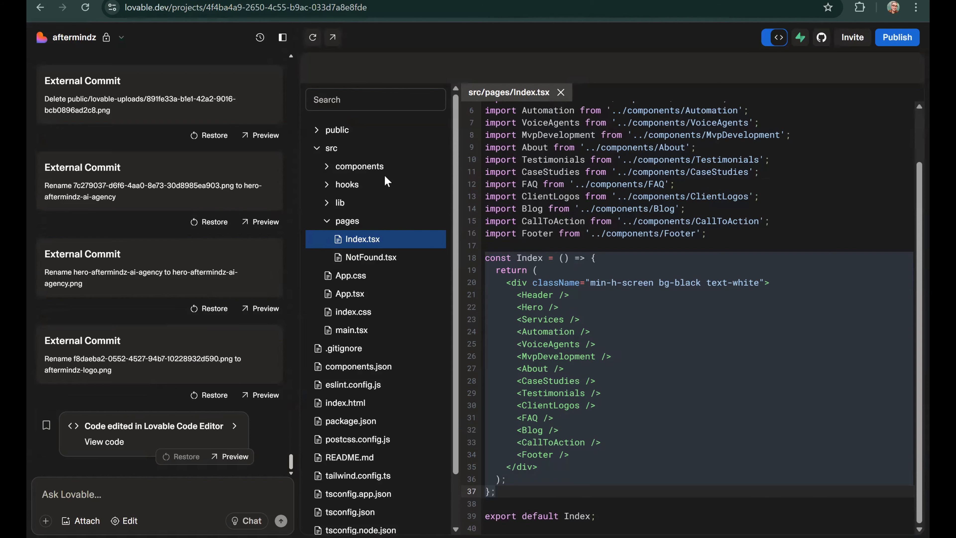
pyautogui.scroll(2, 597, 321)
pyautogui.scroll(-3, 597, 321)
pyautogui.click(485, 255)
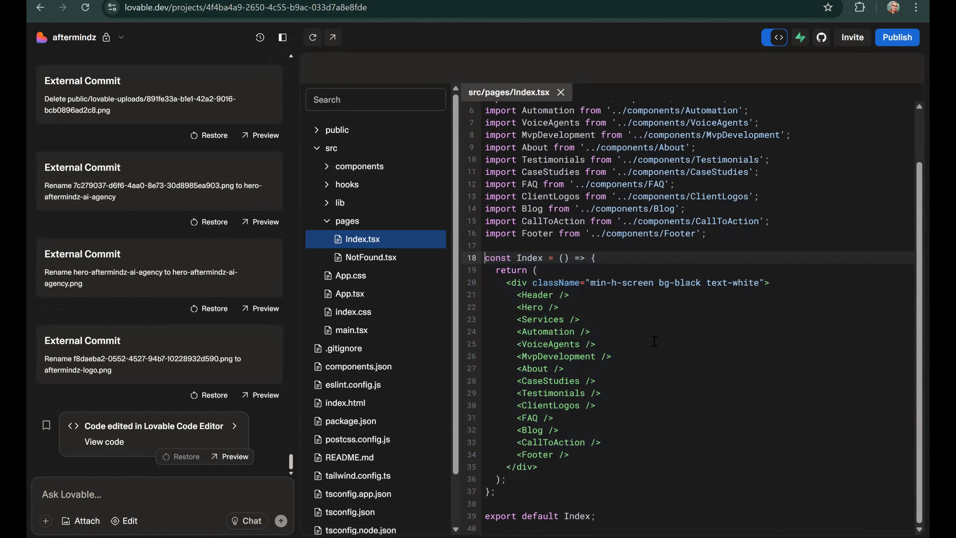
pyautogui.keyDown('shift'); pyautogui.click(518, 491); pyautogui.keyUp('shift')
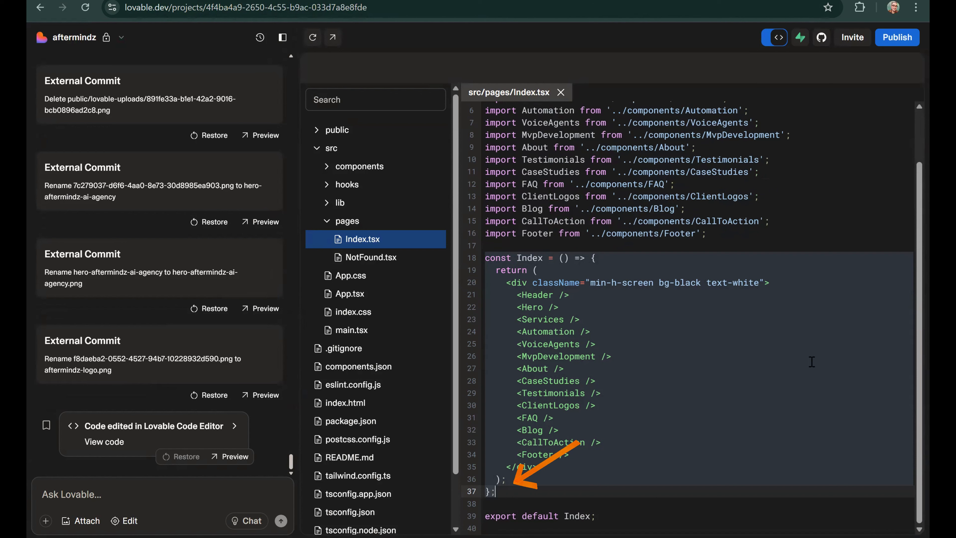
pyautogui.hotkey('ctrl', 'v')
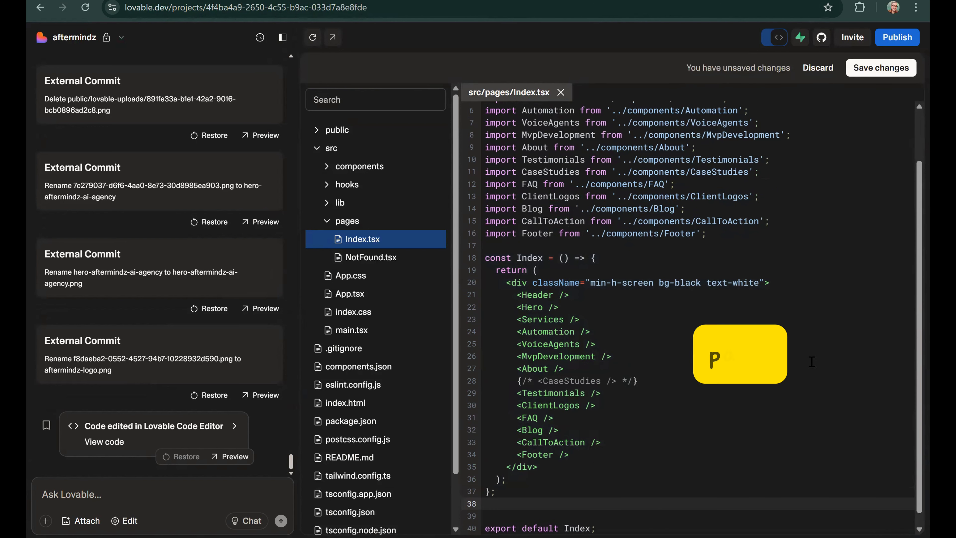
pyautogui.press('BackSpace')
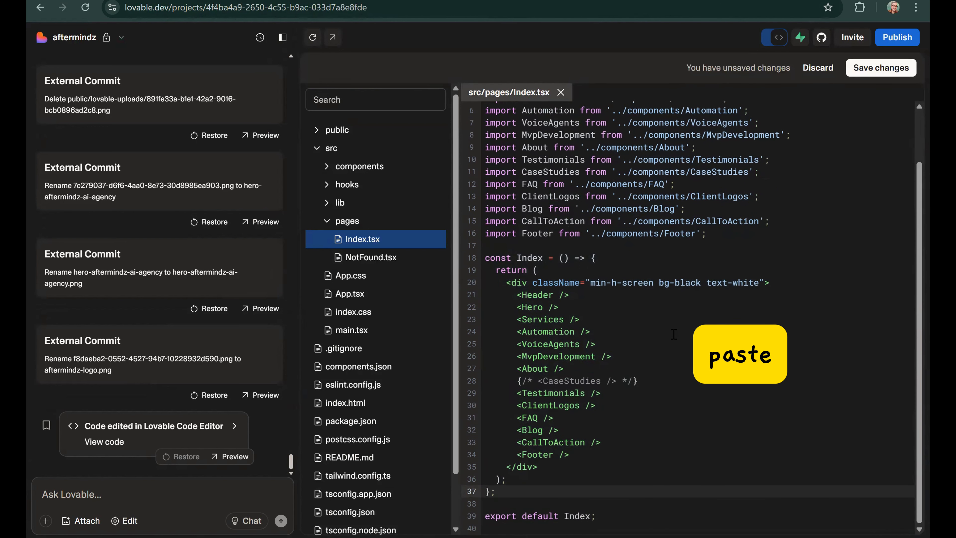
# Check the replaced Index component's start and end, its commented CaseStudies line, and the CallToAction line below Blog
pyautogui.click(510, 259)
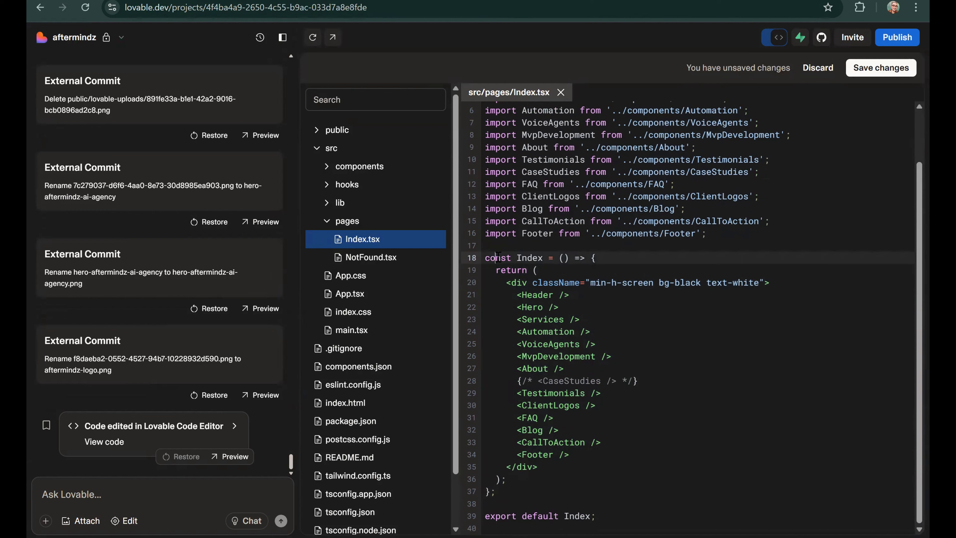
pyautogui.click(500, 494)
pyautogui.moveTo(518, 384); pyautogui.dragTo(655, 383)
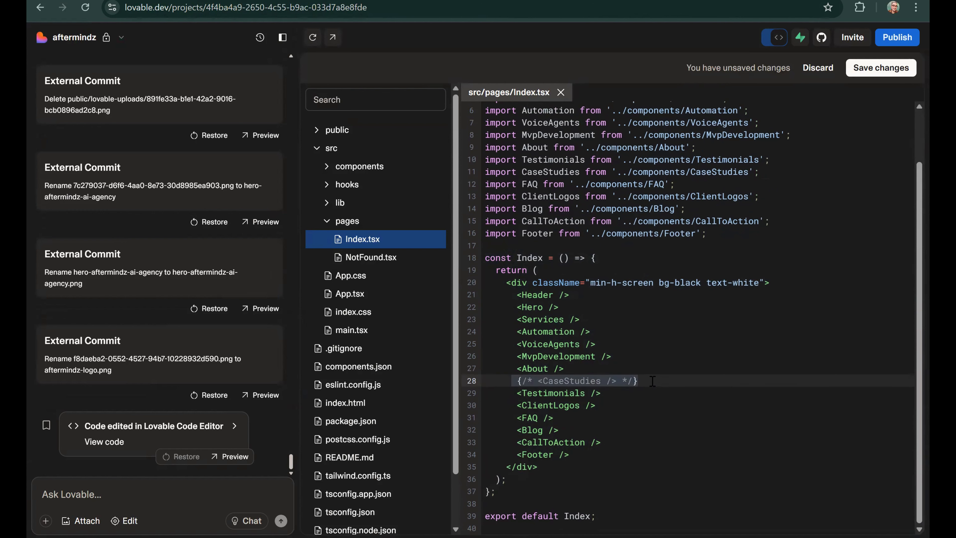
pyautogui.click(652, 381)
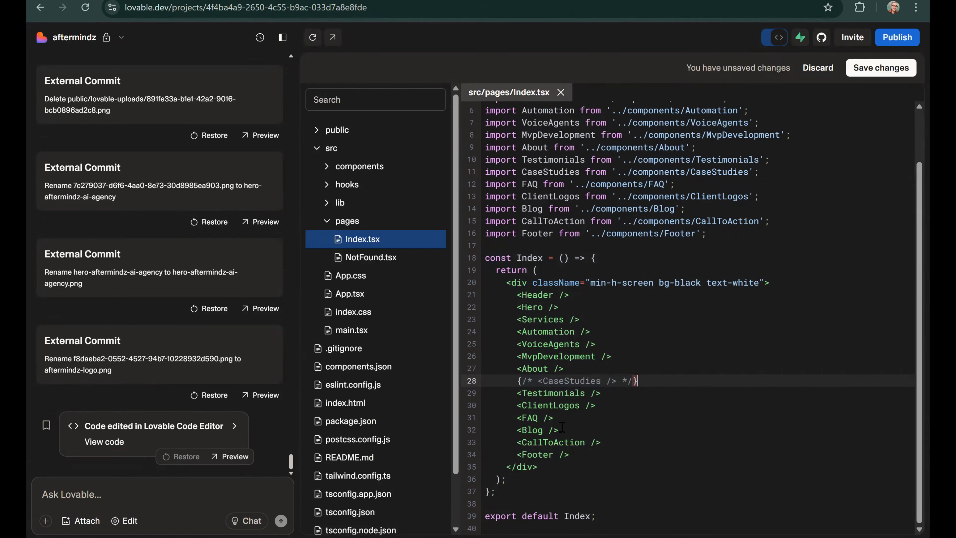
pyautogui.click(548, 442)
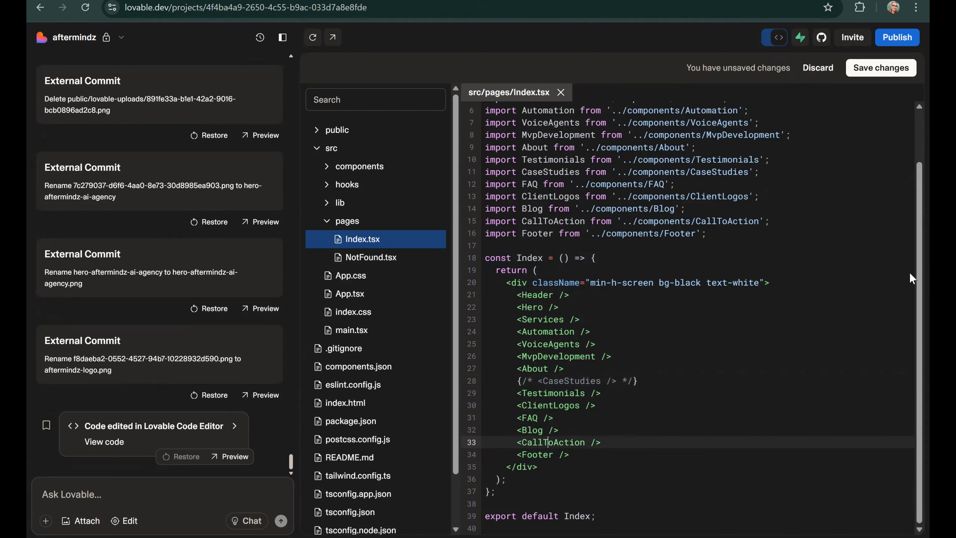
# Move the <CallToAction /> line in Index.tsx from below <Blog /> to between <FAQ /> and <Blog />
pyautogui.hotkey('shift', 'End')
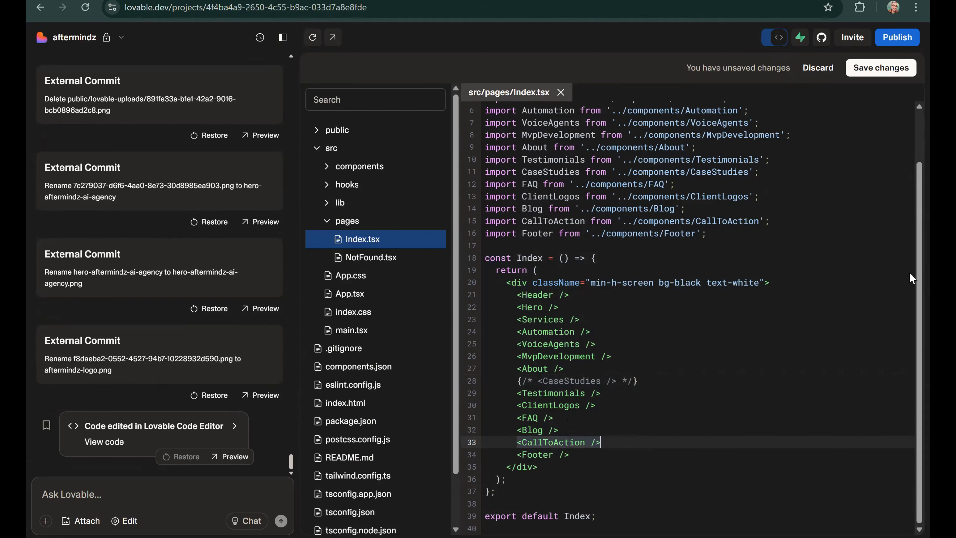
pyautogui.press('BackSpace')
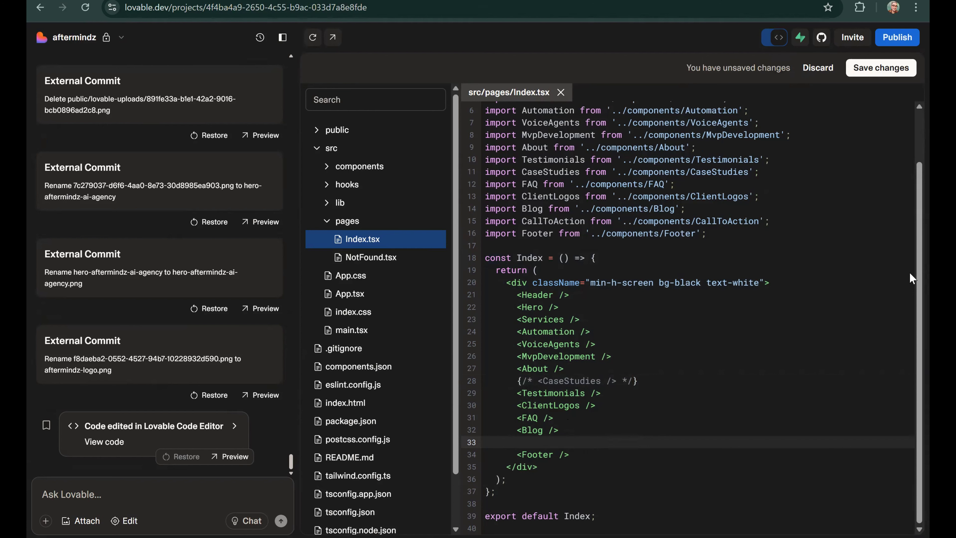
pyautogui.press('BackSpace')
pyautogui.press('BackSpace')
pyautogui.press('Up')
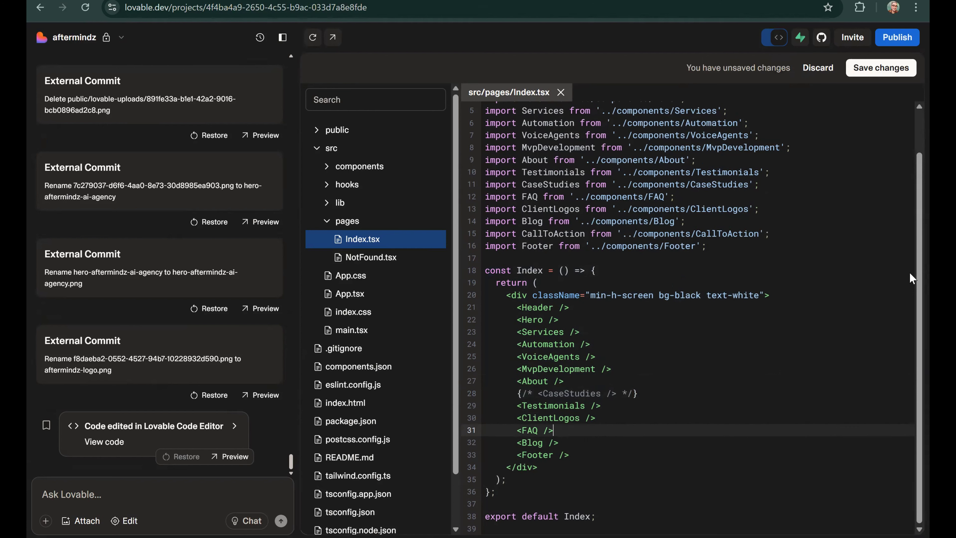
pyautogui.press('Return')
pyautogui.hotkey('ctrl', 'v')
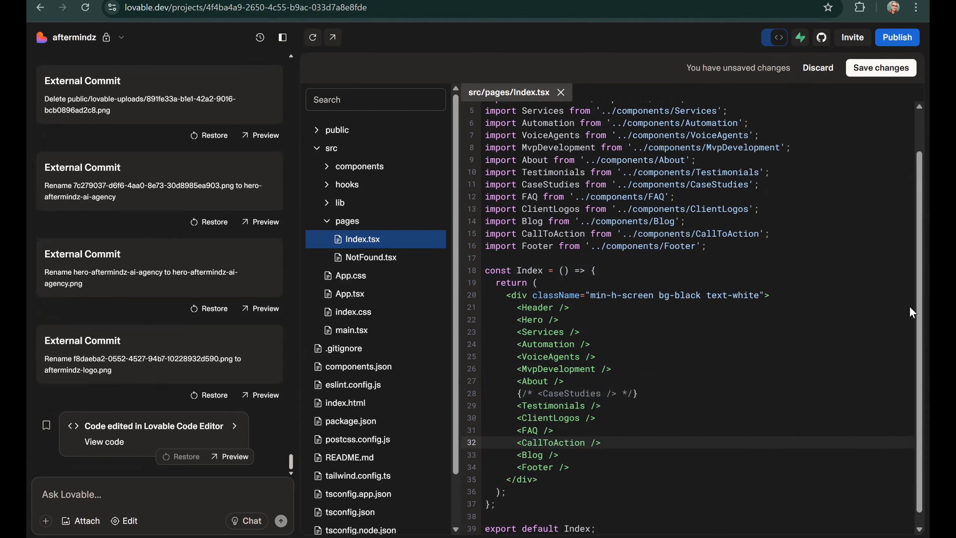
# Review the component order in Index.tsx and save the code changes
pyautogui.scroll(-1, 685, 362)
pyautogui.click(522, 307)
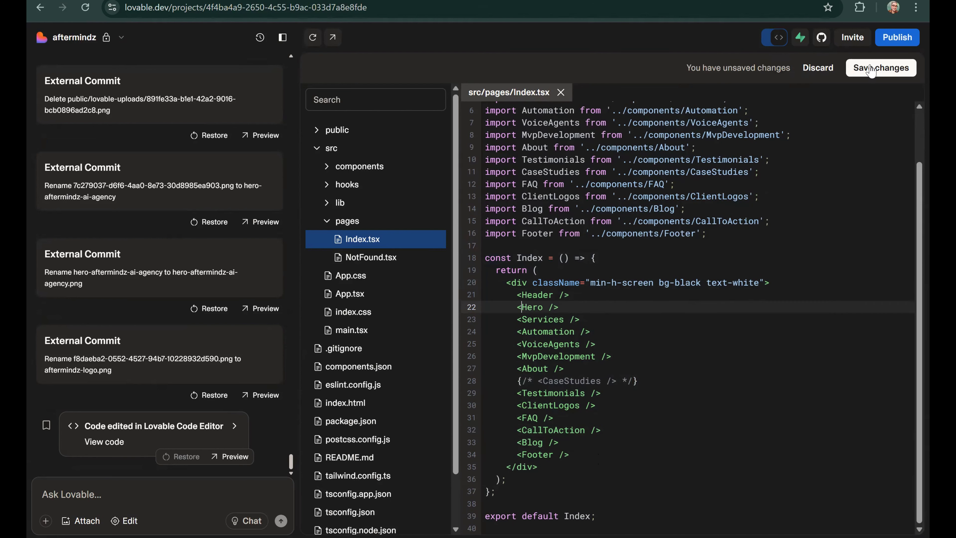
pyautogui.click(871, 69)
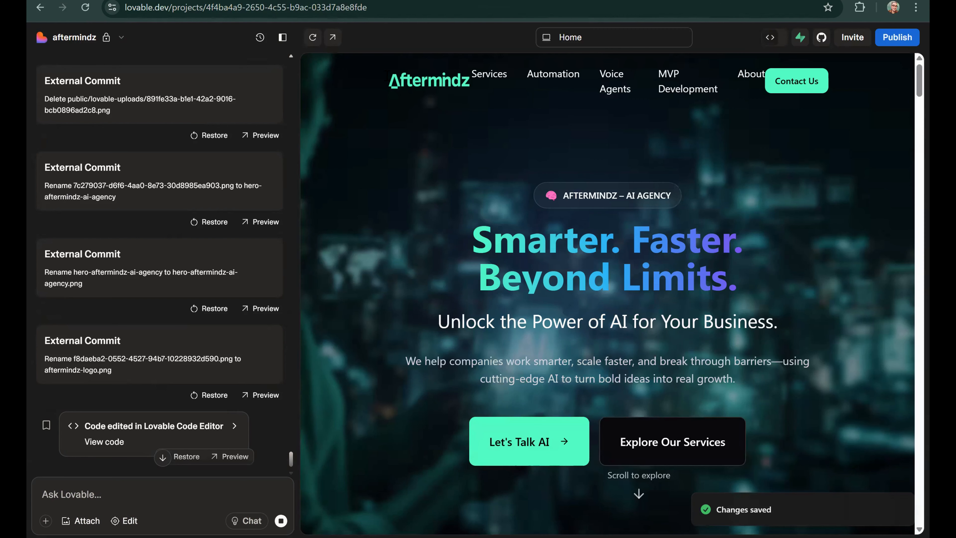
# Check the project's credit usage and the daily credits available
pyautogui.click(81, 39)
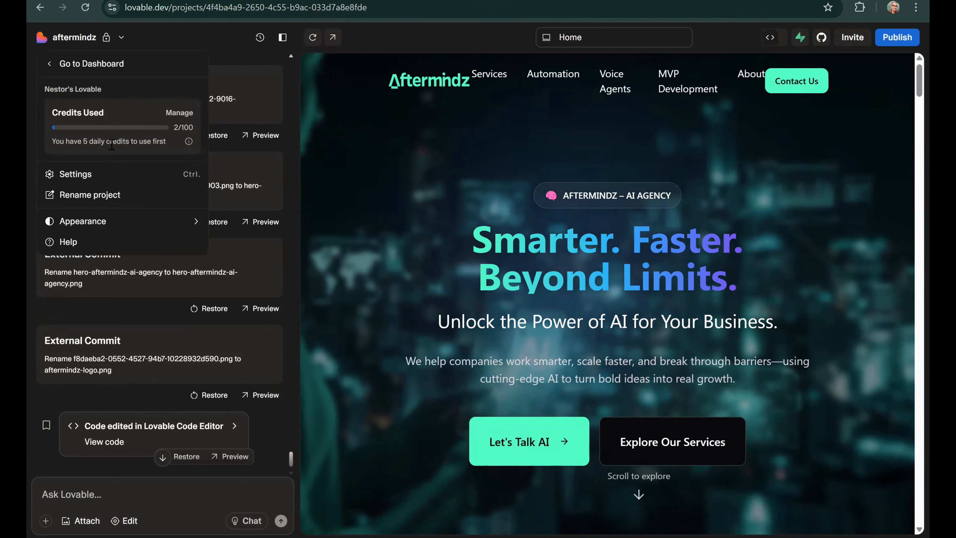
pyautogui.moveTo(83, 141)
pyautogui.mouseDown()
pyautogui.moveTo(169, 144)
pyautogui.moveTo(191, 127)
pyautogui.mouseUp()
pyautogui.moveTo(83, 141); pyautogui.dragTo(170, 145)
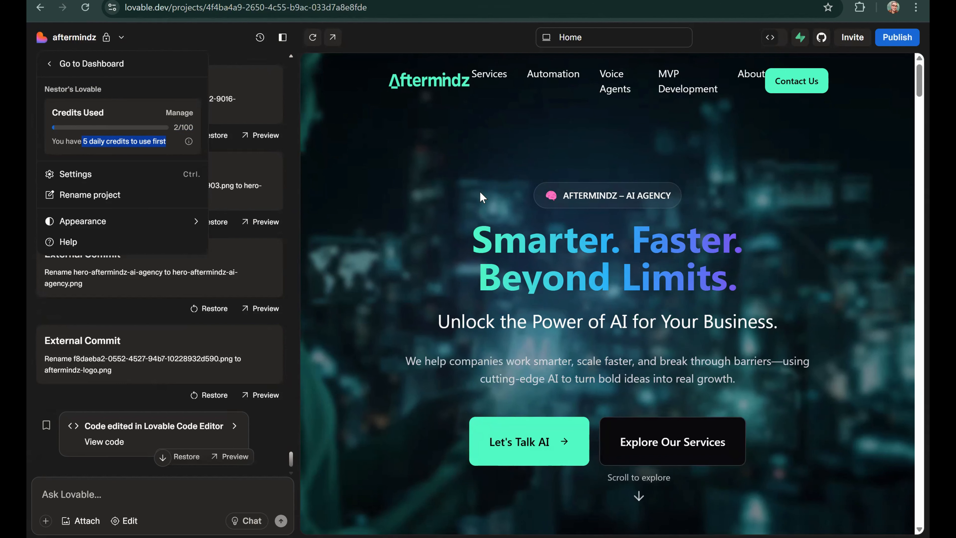
pyautogui.click(87, 141)
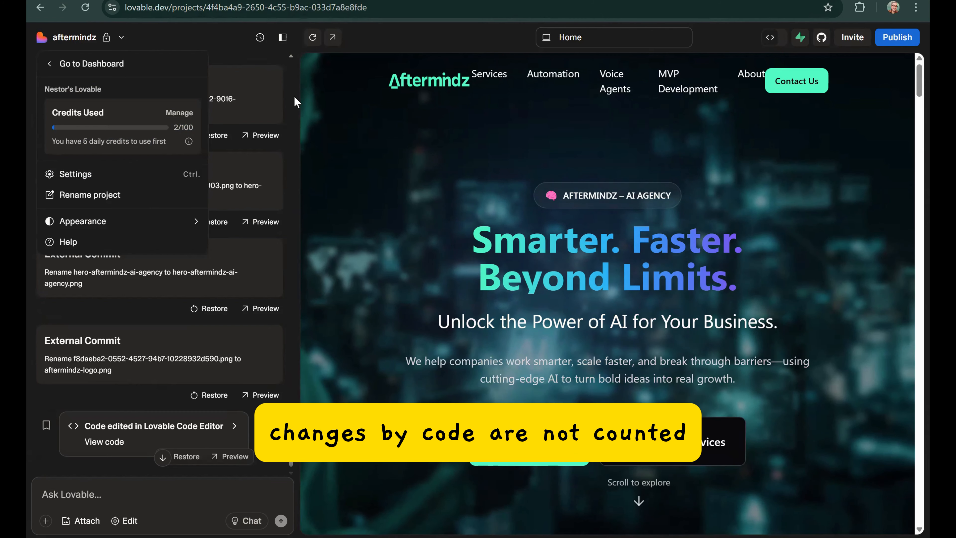
# Open the homepage preview in a new tab and compare it with aftermindz.com between the Why Aftermindz and Testimonials sections for Case Studies
pyautogui.click(332, 38)
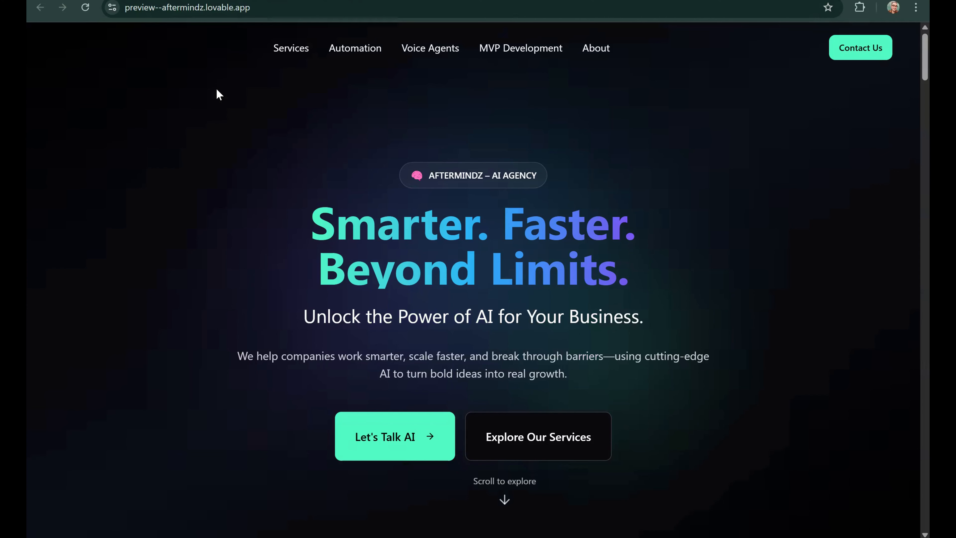
pyautogui.scroll(-20, 196, 107)
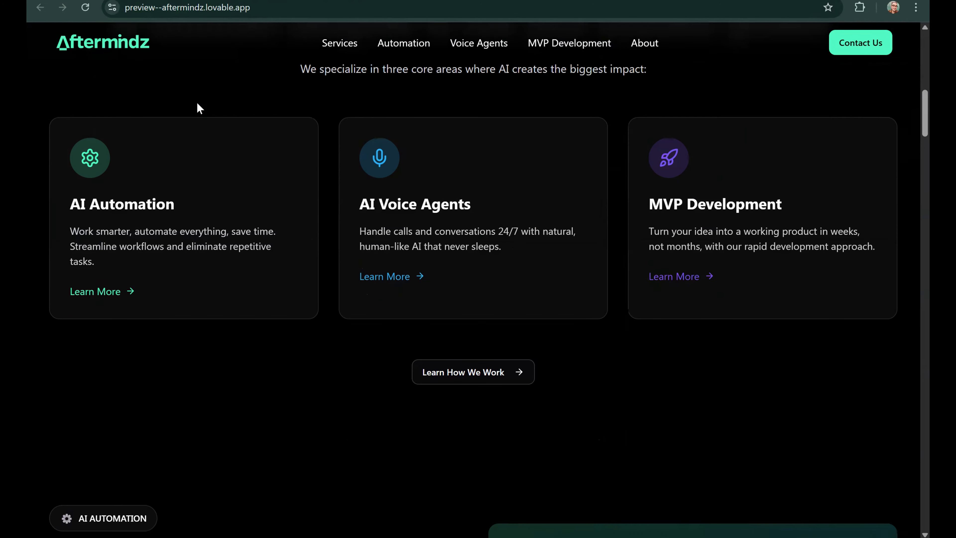
pyautogui.scroll(-12, 99, 188)
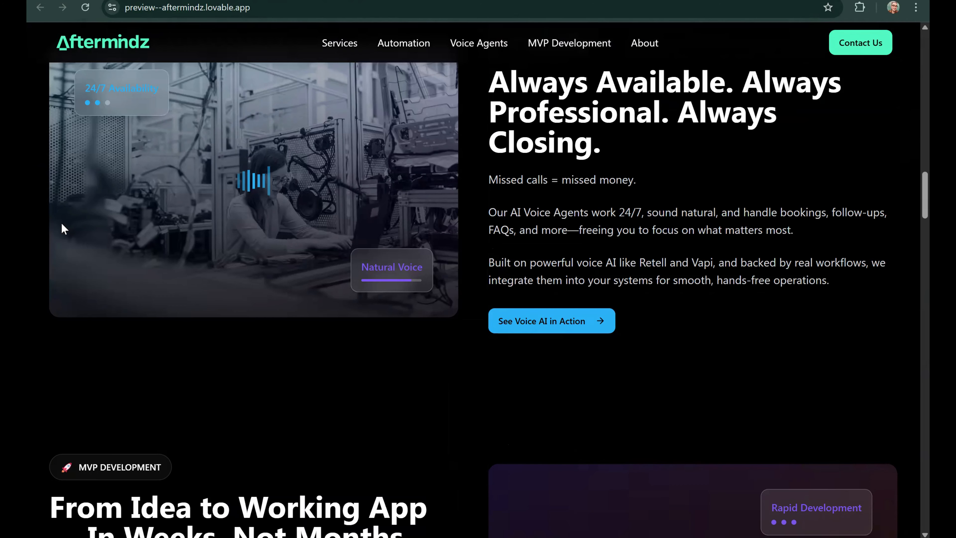
pyautogui.scroll(-7, 93, 213)
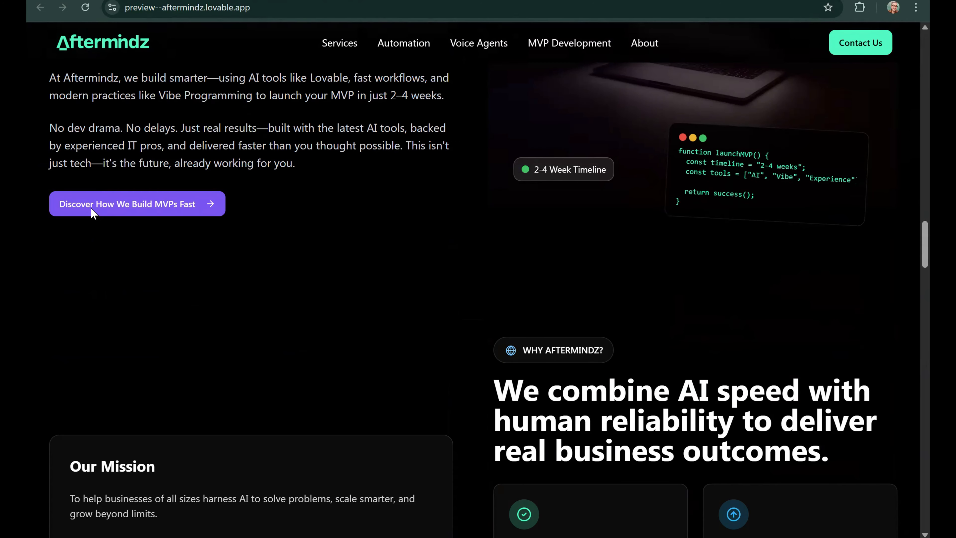
pyautogui.scroll(-4, 93, 213)
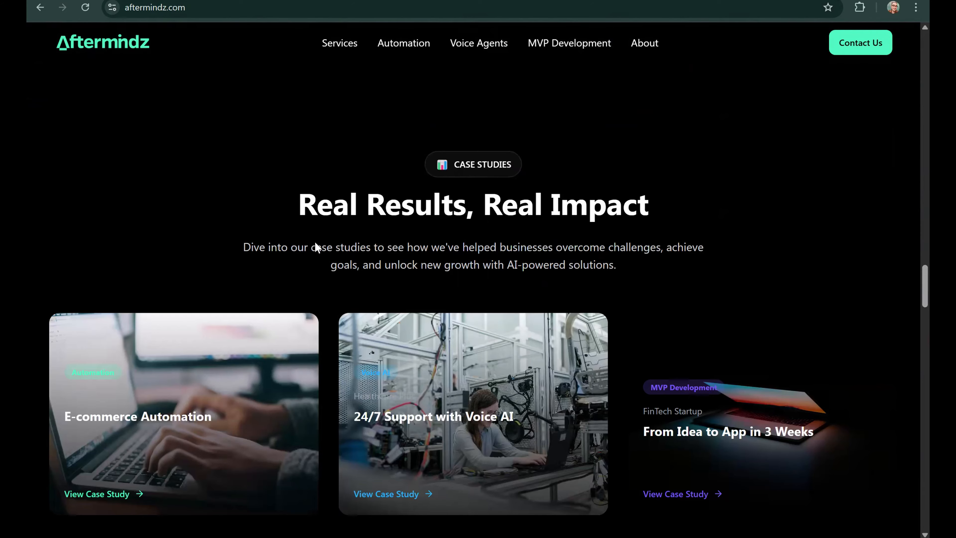
pyautogui.scroll(6, 316, 247)
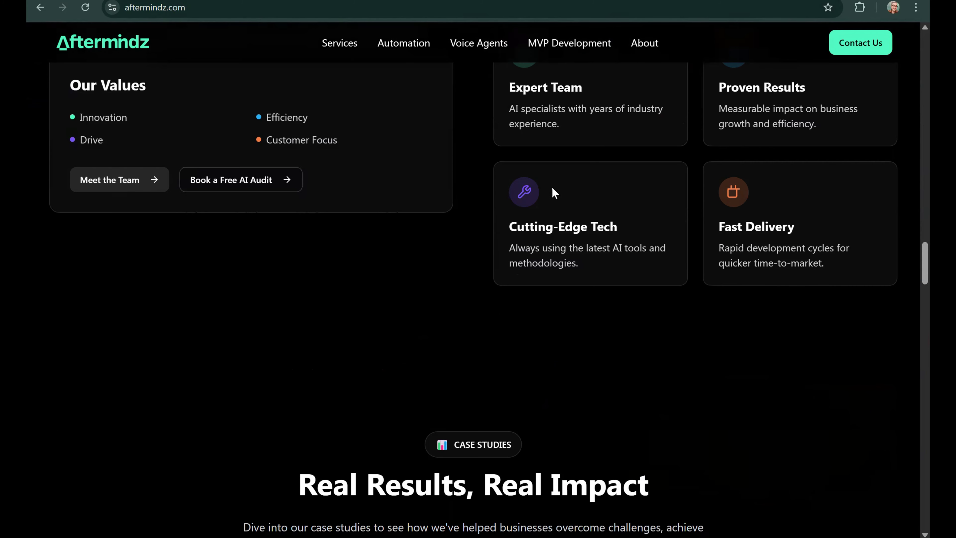
pyautogui.scroll(5, 315, 247)
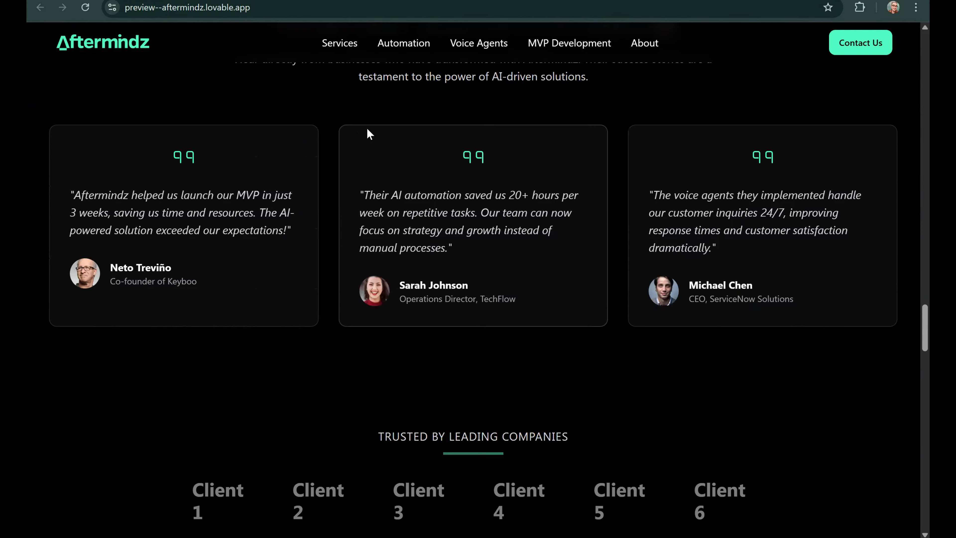
pyautogui.scroll(8, 367, 127)
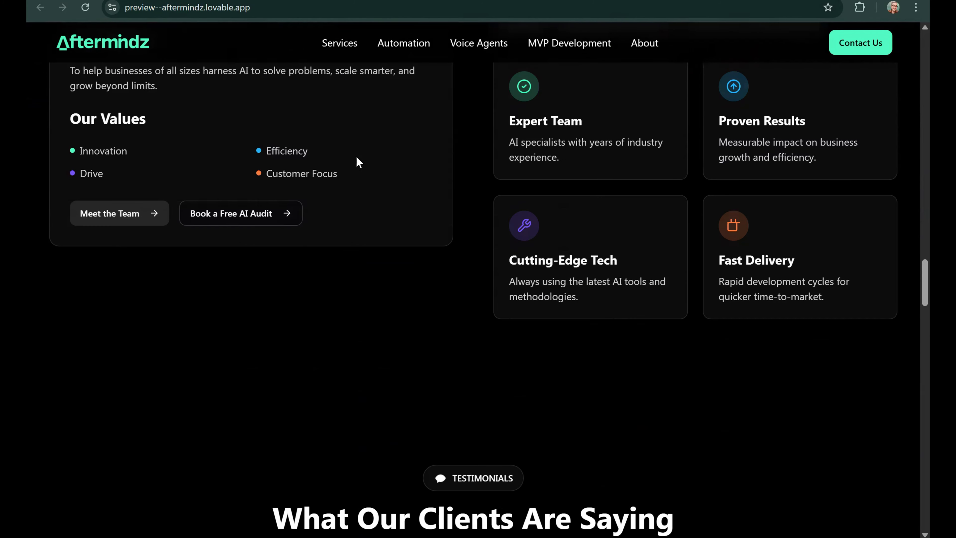
pyautogui.scroll(10, 357, 160)
pyautogui.scroll(-5, 357, 160)
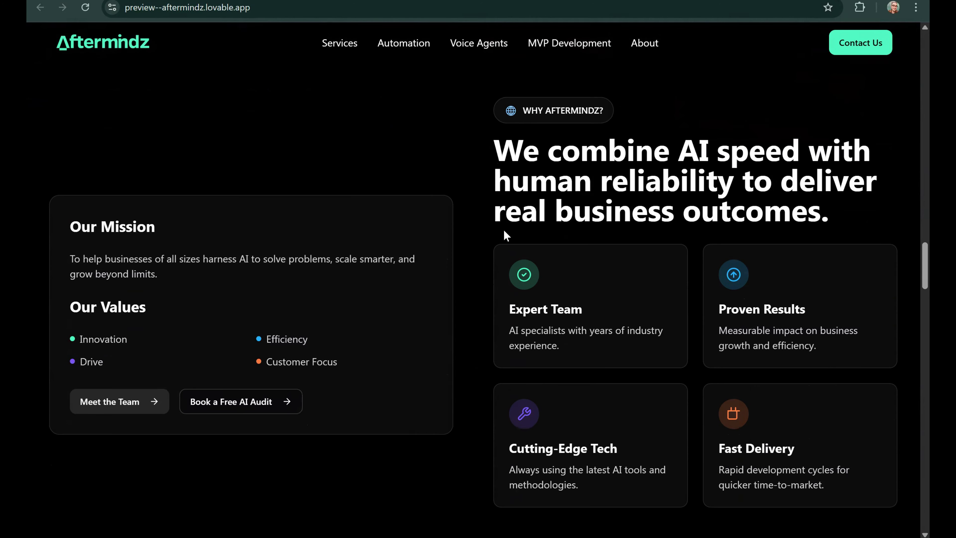
pyautogui.scroll(-5, 505, 235)
pyautogui.scroll(-3, 486, 235)
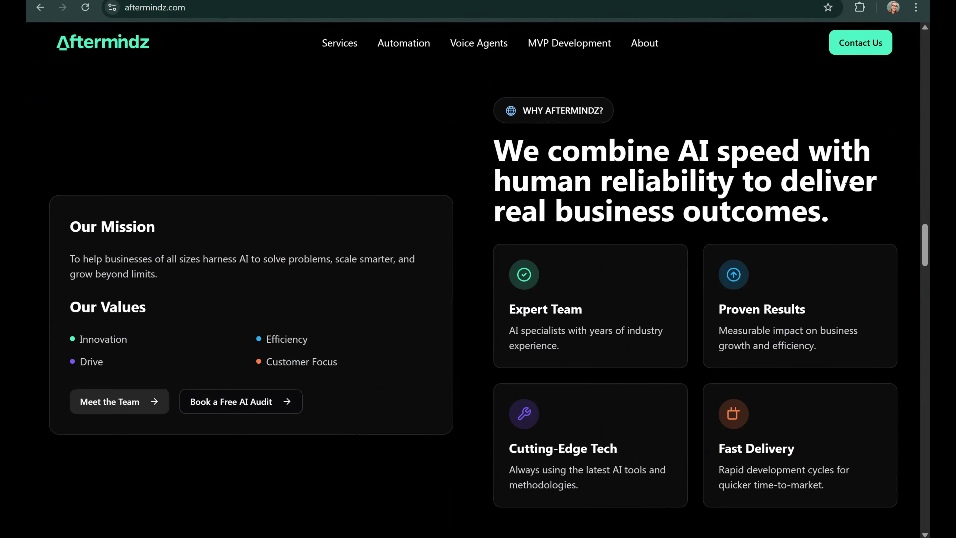
pyautogui.scroll(-10, 473, 263)
pyautogui.scroll(-3, 908, 485)
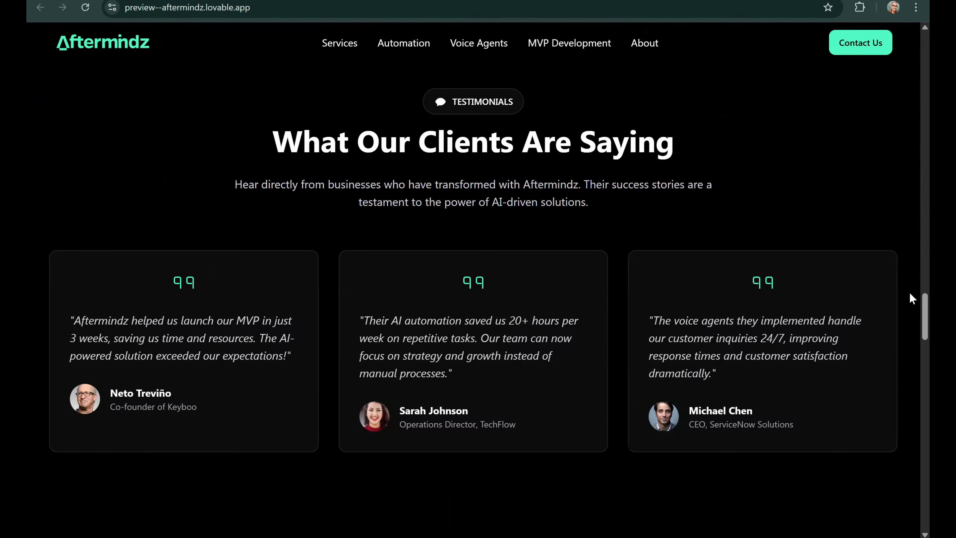
# Examine the lower part of the preview page for the order and backgrounds of the call-to-action, AI Insights and footer sections
pyautogui.scroll(-2, 909, 360)
pyautogui.scroll(-5, 910, 362)
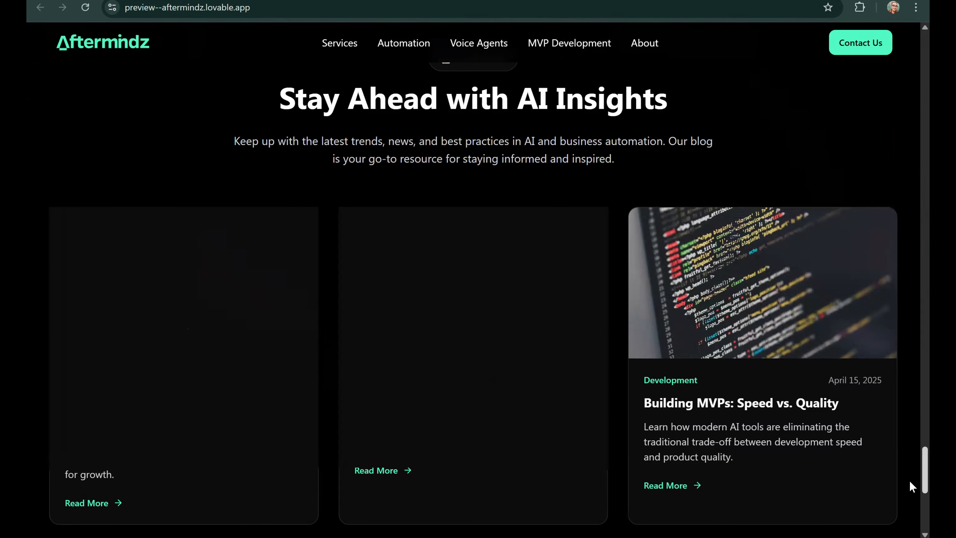
pyautogui.scroll(-5, 911, 486)
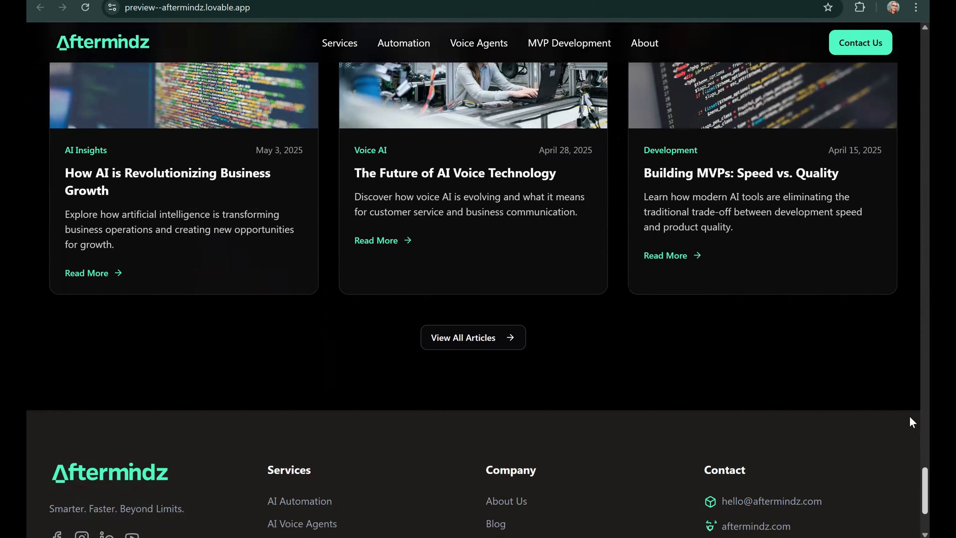
pyautogui.scroll(15, 910, 418)
pyautogui.scroll(-8, 910, 425)
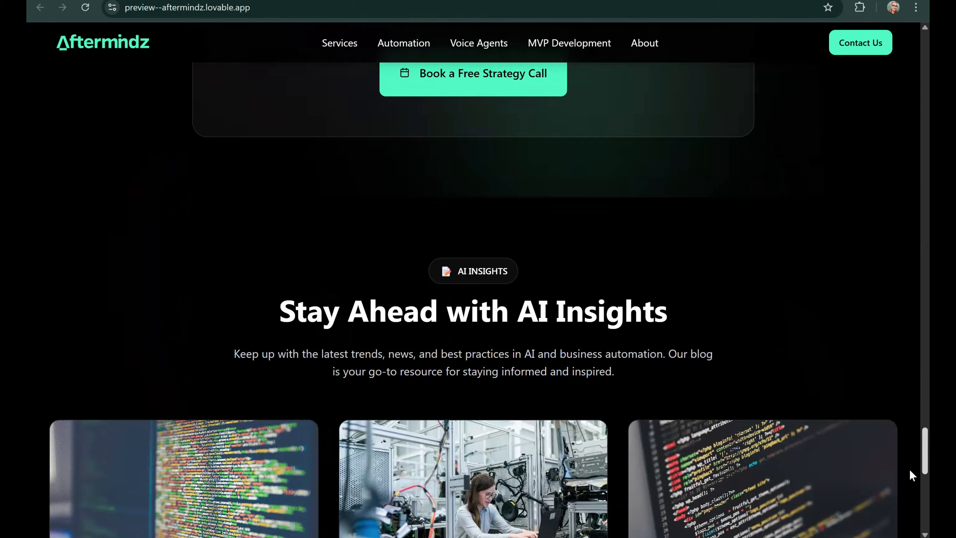
pyautogui.scroll(-7, 912, 481)
pyautogui.scroll(6, 911, 440)
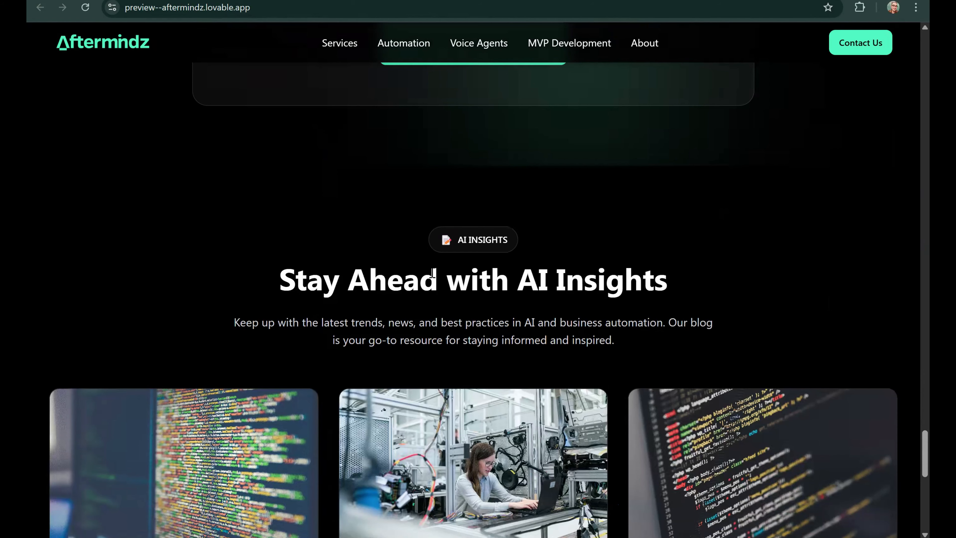
pyautogui.scroll(5, 909, 434)
pyautogui.scroll(-3, 644, 357)
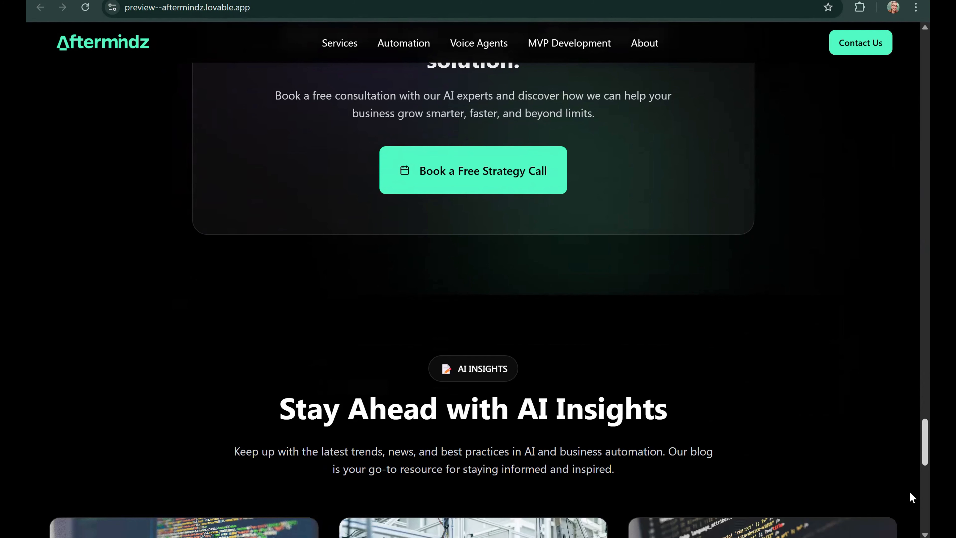
pyautogui.scroll(-10, 911, 496)
pyautogui.scroll(-3, 436, 269)
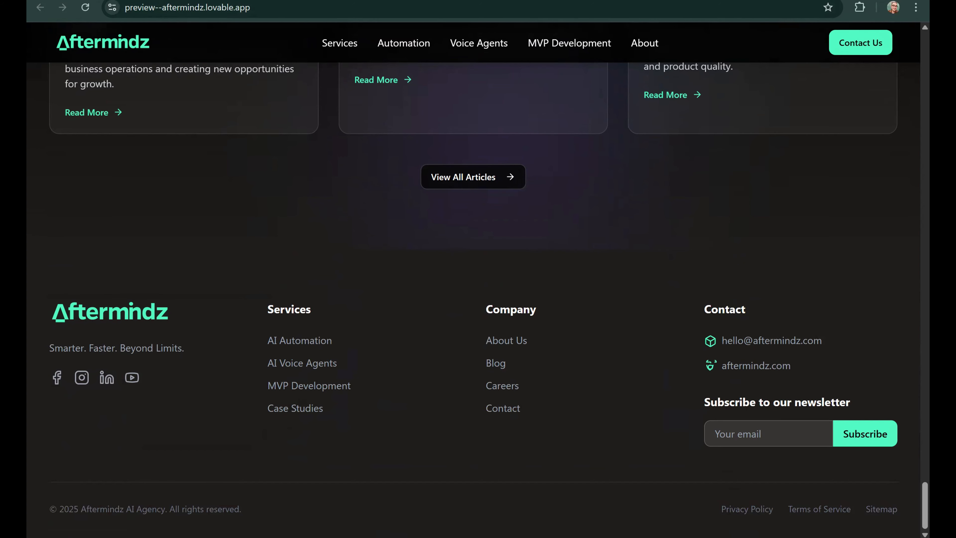
# Switch to the "Prompts 2 - homepage visual changes" Google Docs document and copy the HERO paragraph under "# text changes"
pyautogui.click(98, 1)
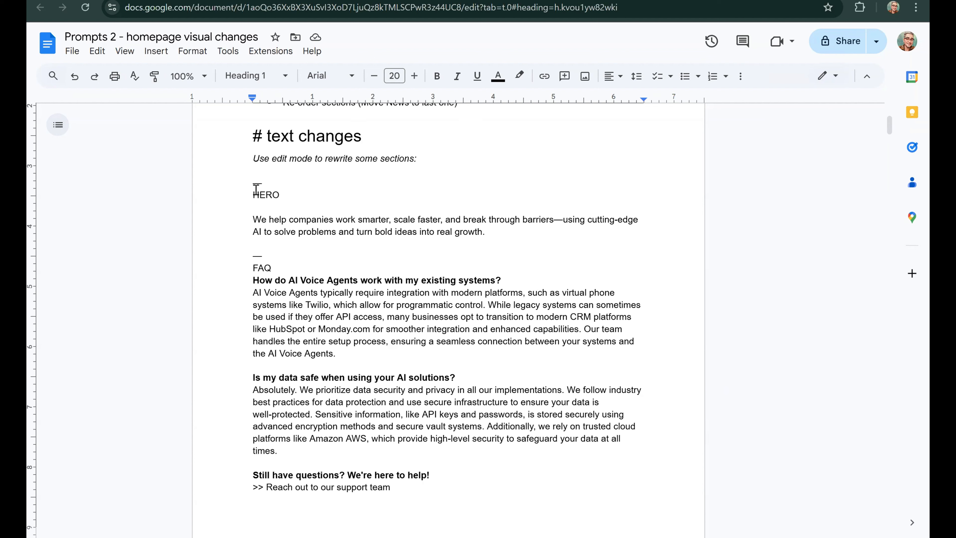
pyautogui.moveTo(253, 220); pyautogui.dragTo(486, 234)
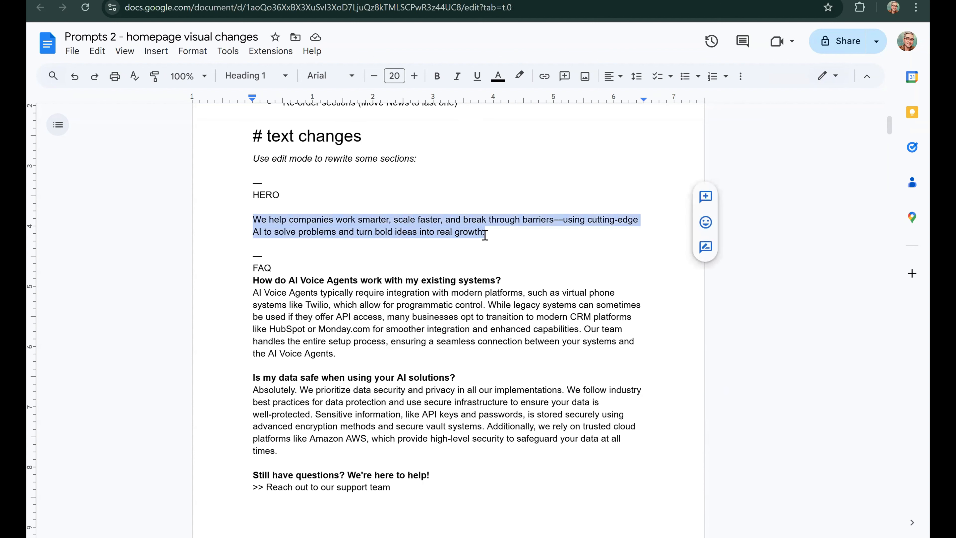
pyautogui.click(250, 287)
pyautogui.moveTo(252, 219); pyautogui.dragTo(488, 232)
pyautogui.rightClick(460, 226)
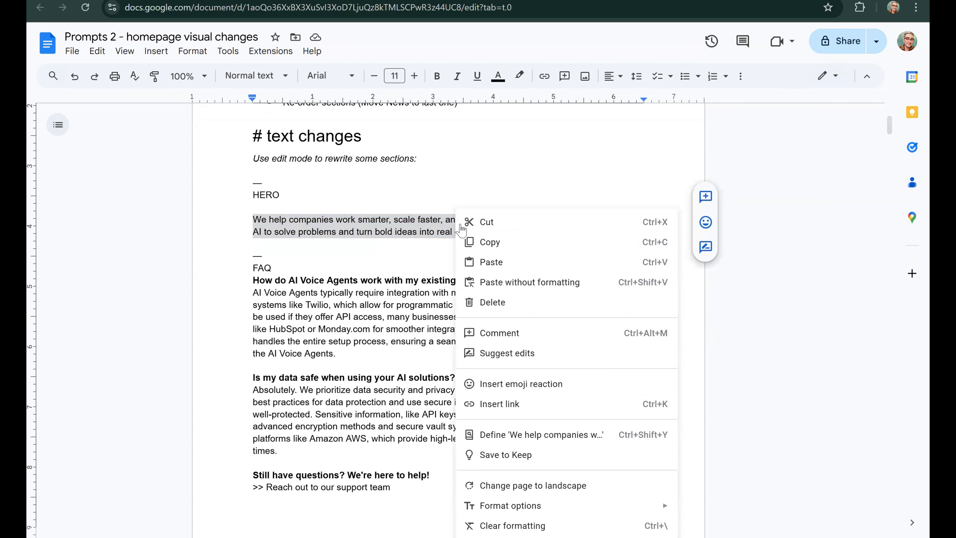
pyautogui.click(489, 242)
# Switch to the Lovable project and select the hero paragraph starting "We help companies work smarter" in visual edit mode
pyautogui.hotkey('alt', 'Tab')
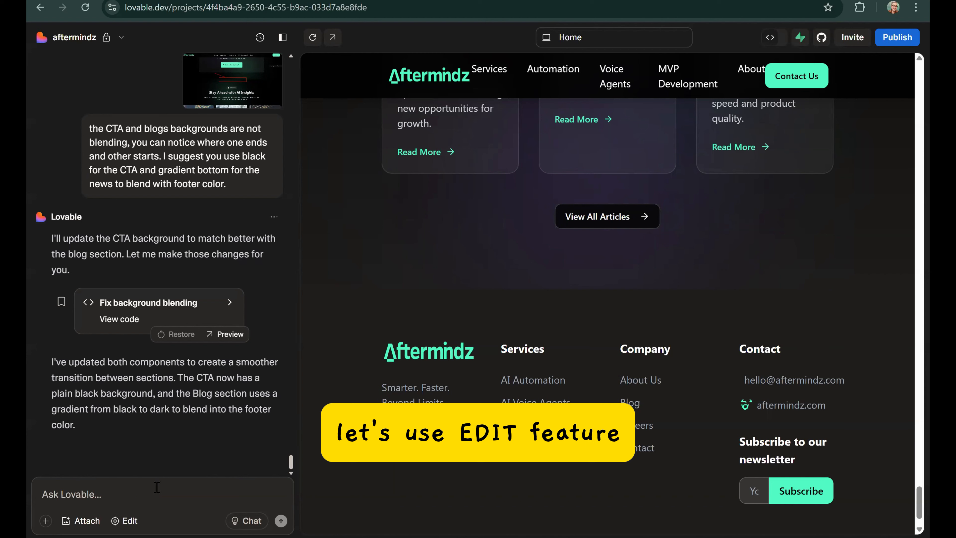
pyautogui.scroll(8, 909, 489)
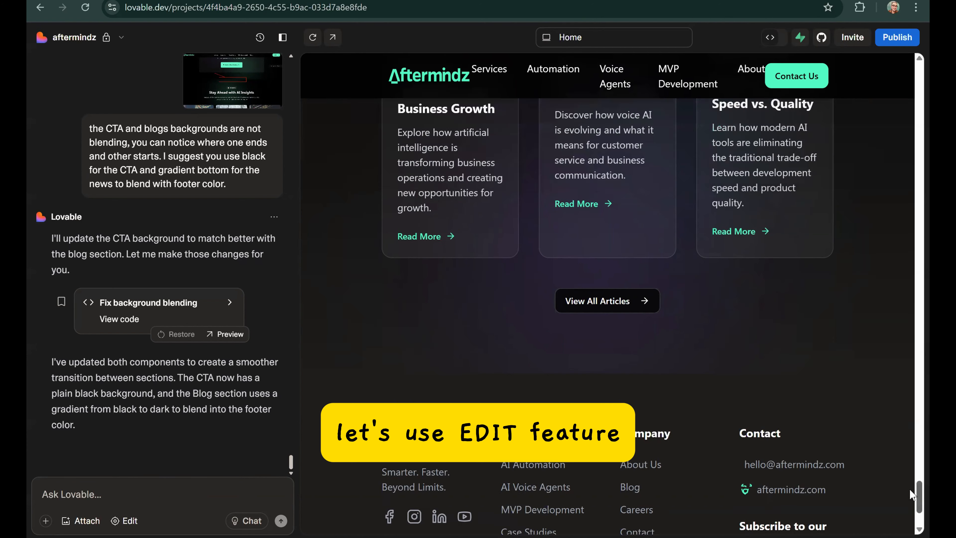
pyautogui.scroll(10, 902, 335)
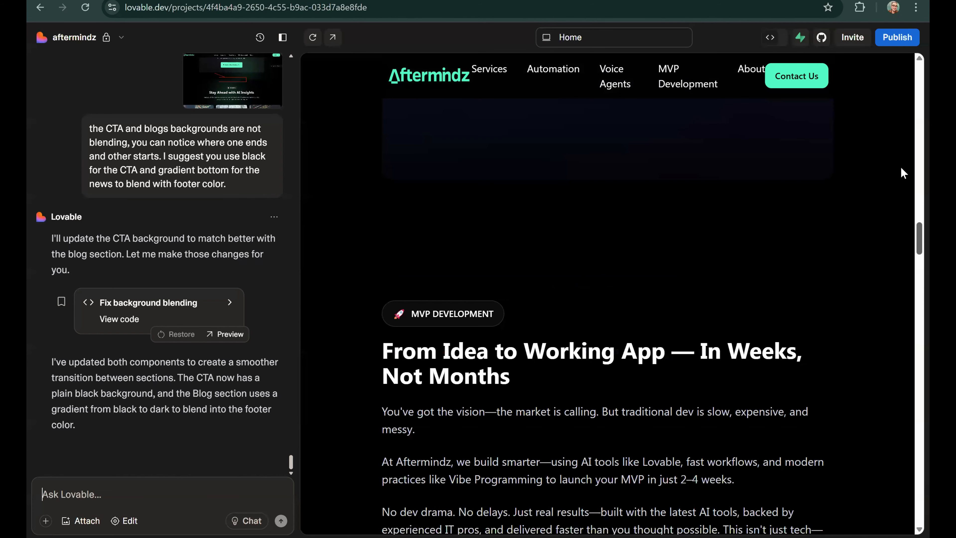
pyautogui.scroll(5, 901, 166)
pyautogui.scroll(5, 911, 106)
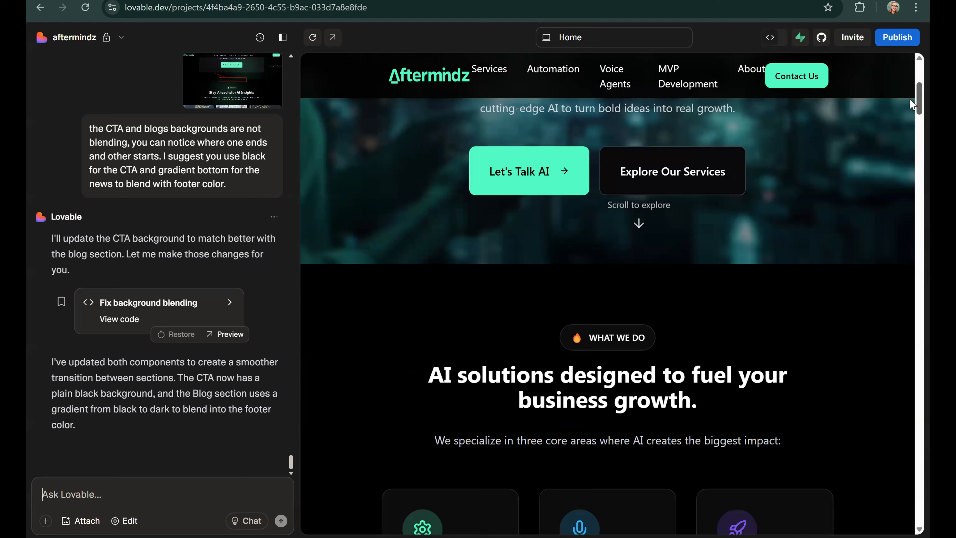
pyautogui.scroll(5, 910, 94)
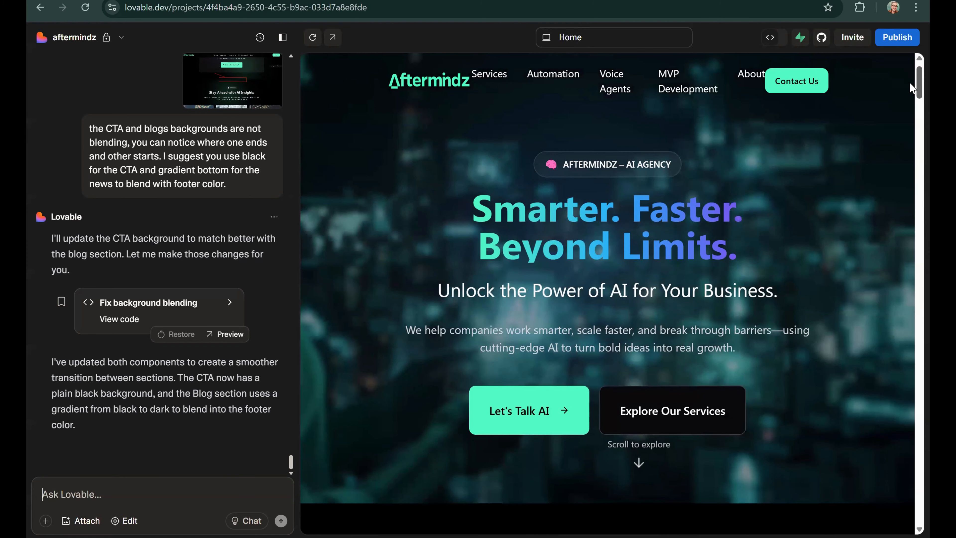
pyautogui.scroll(-2, 548, 256)
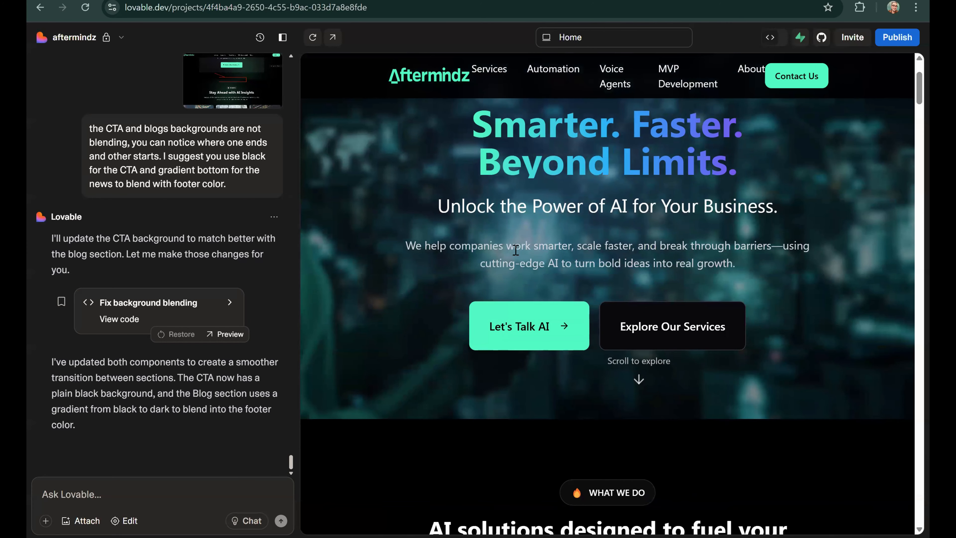
pyautogui.click(123, 523)
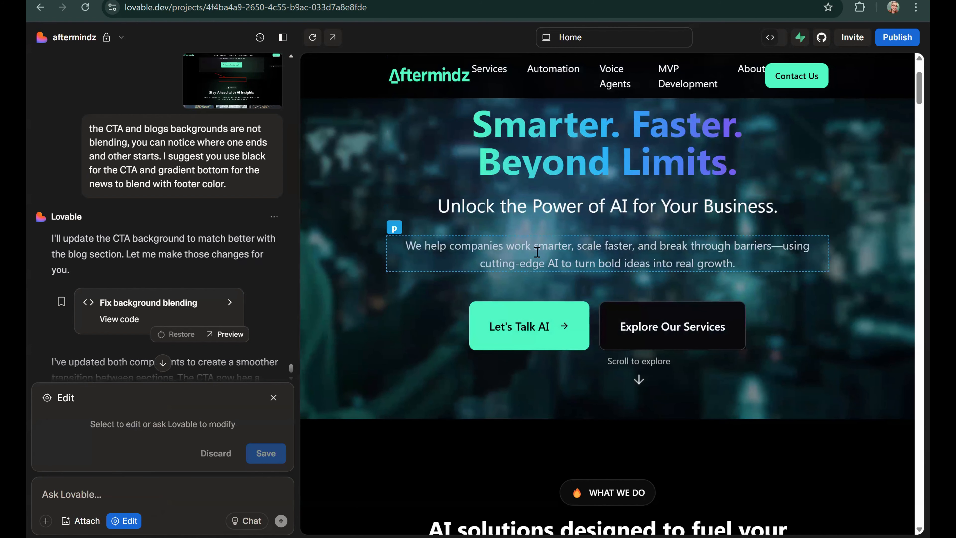
pyautogui.click(518, 250)
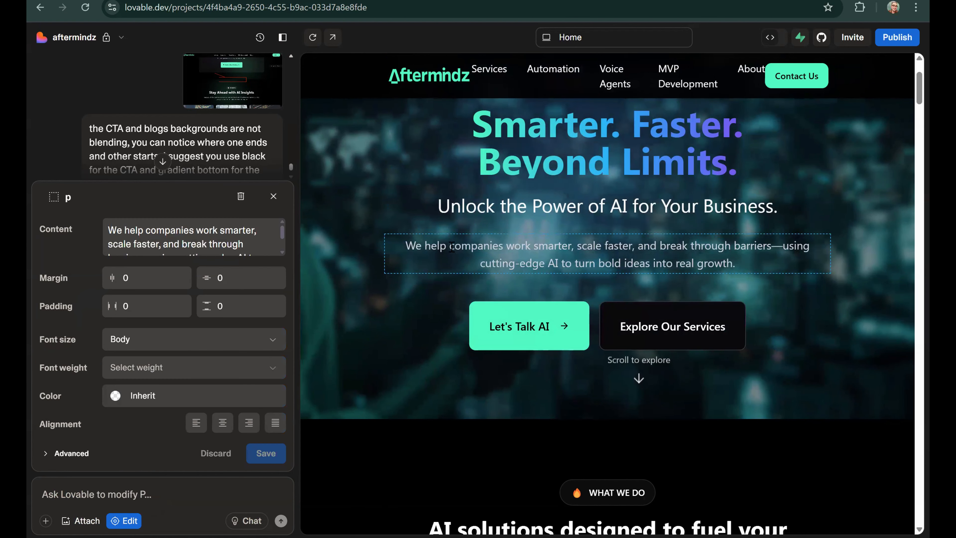
# Replace the hero paragraph's content with the copied text ending "to solve problems and turn bold ideas into real growth." and save the edit
pyautogui.tripleClick(452, 247)
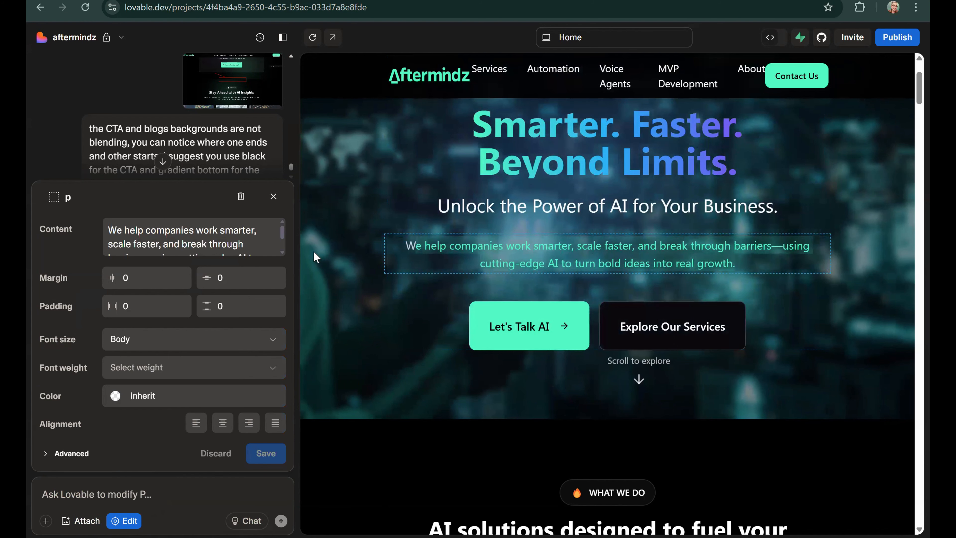
pyautogui.click(179, 241)
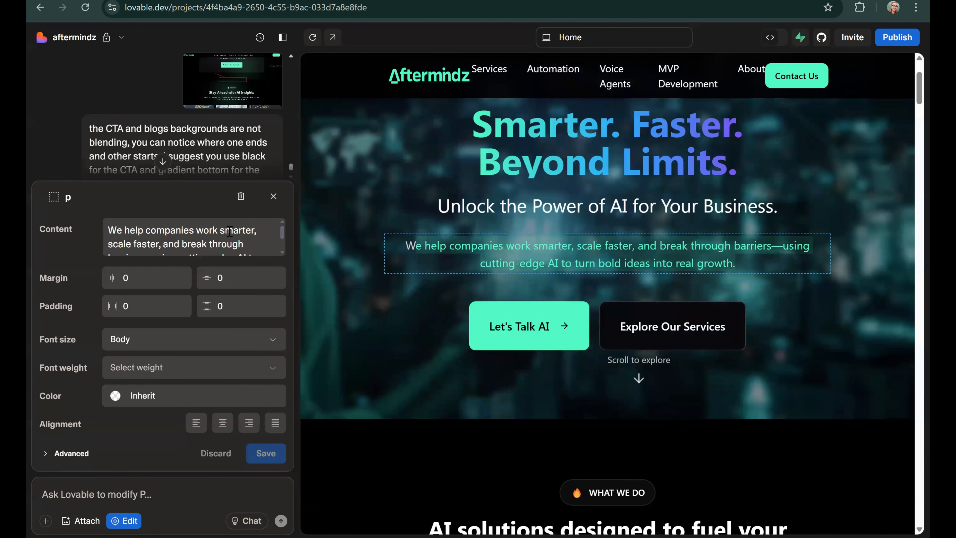
pyautogui.click(215, 238)
pyautogui.doubleClick(148, 232)
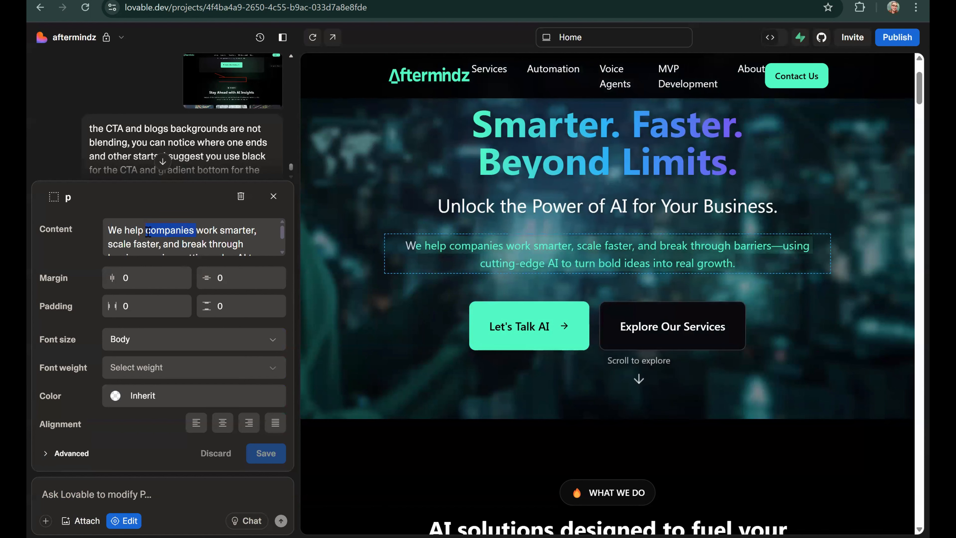
pyautogui.click(116, 232)
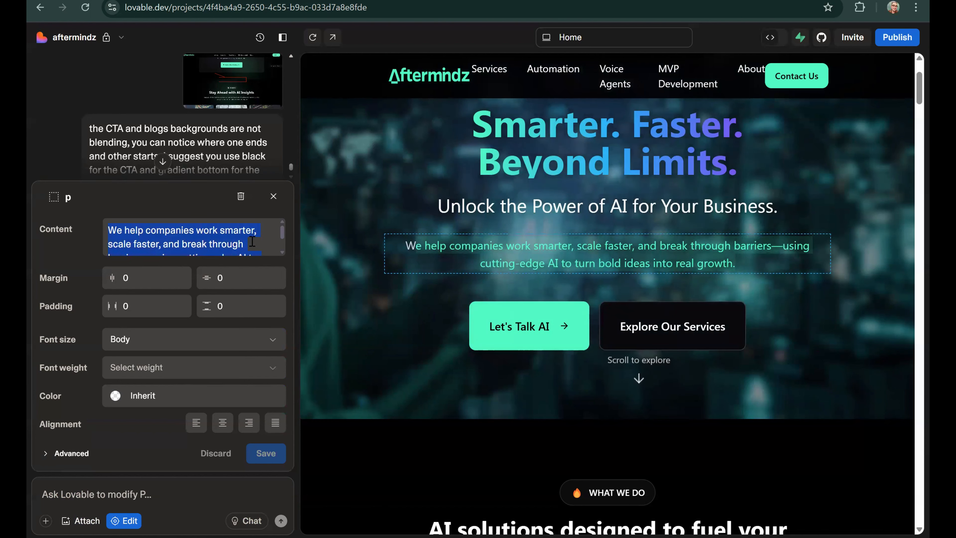
pyautogui.press('BackSpace')
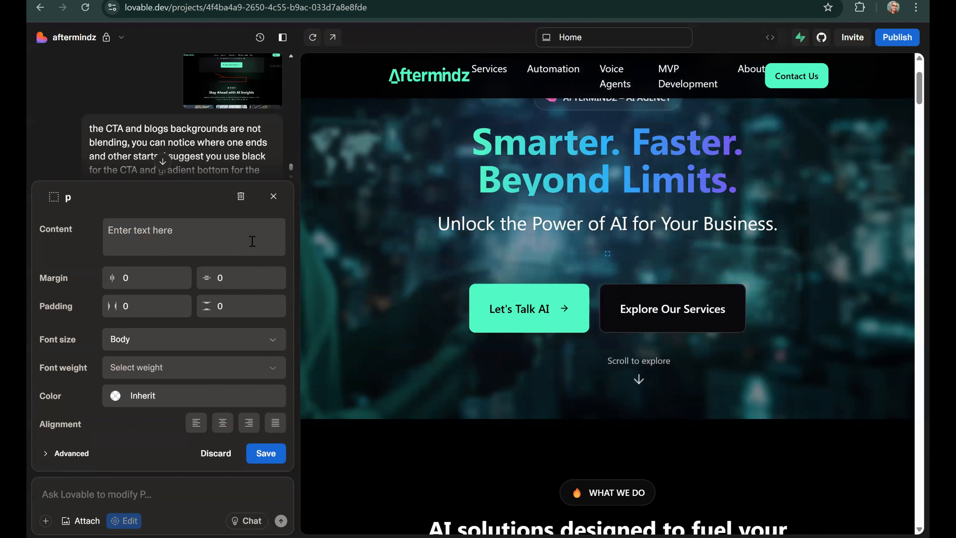
pyautogui.rightClick(150, 230)
pyautogui.click(181, 356)
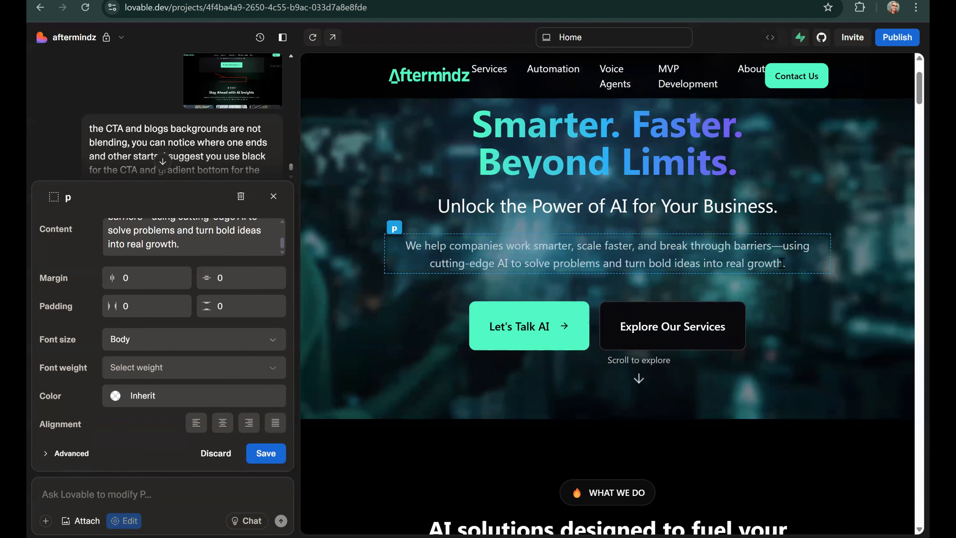
pyautogui.click(269, 454)
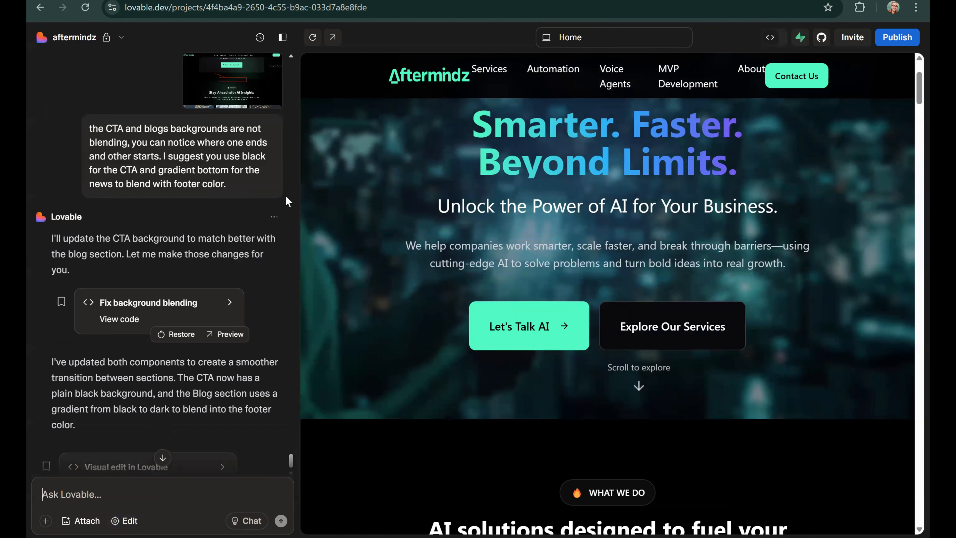
# Check the credits used following the visual edit, visit the Lovable dashboard and return to the aftermindz project
pyautogui.click(74, 37)
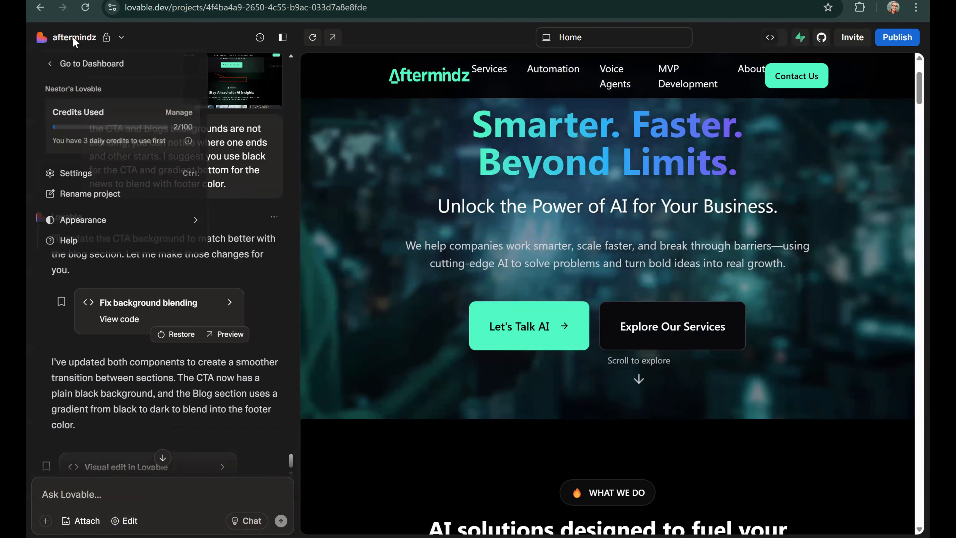
pyautogui.click(86, 141)
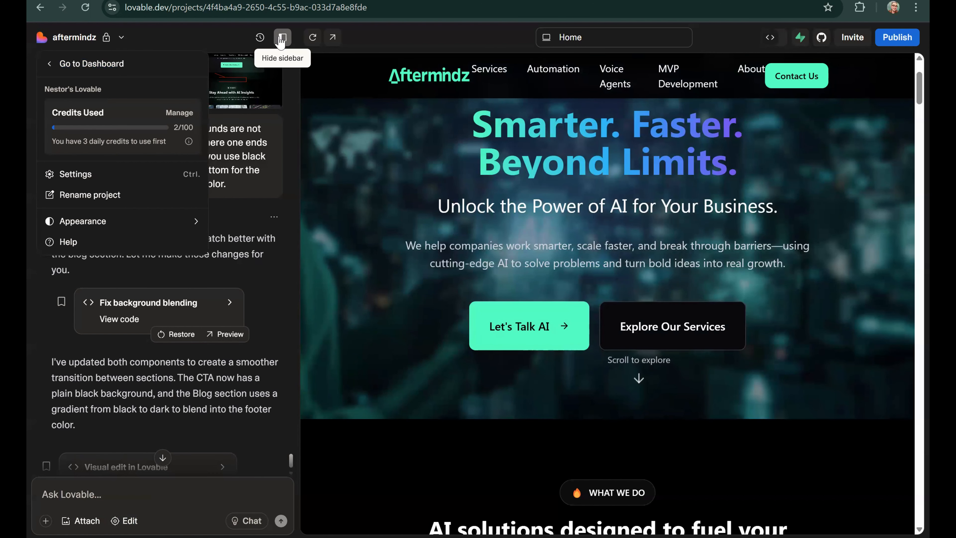
pyautogui.click(104, 62)
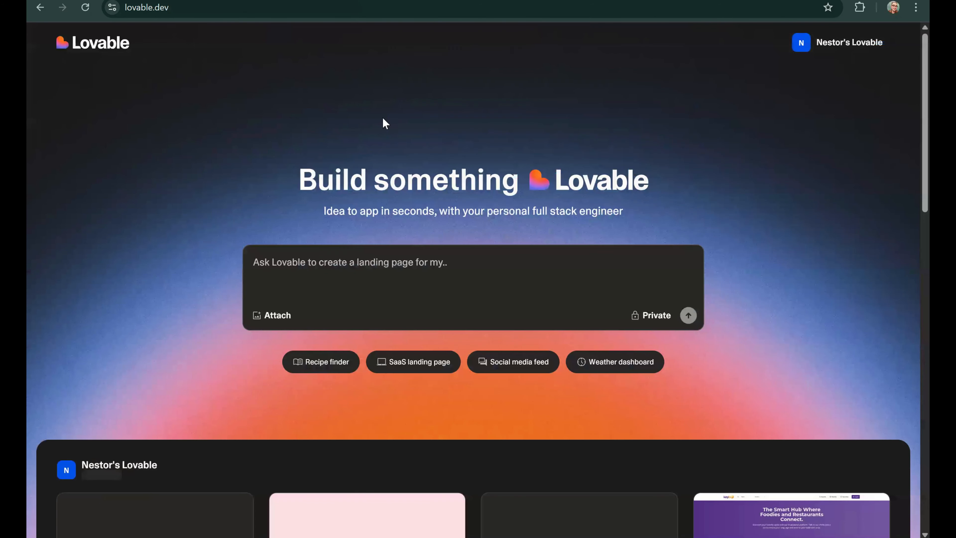
pyautogui.click(271, 1)
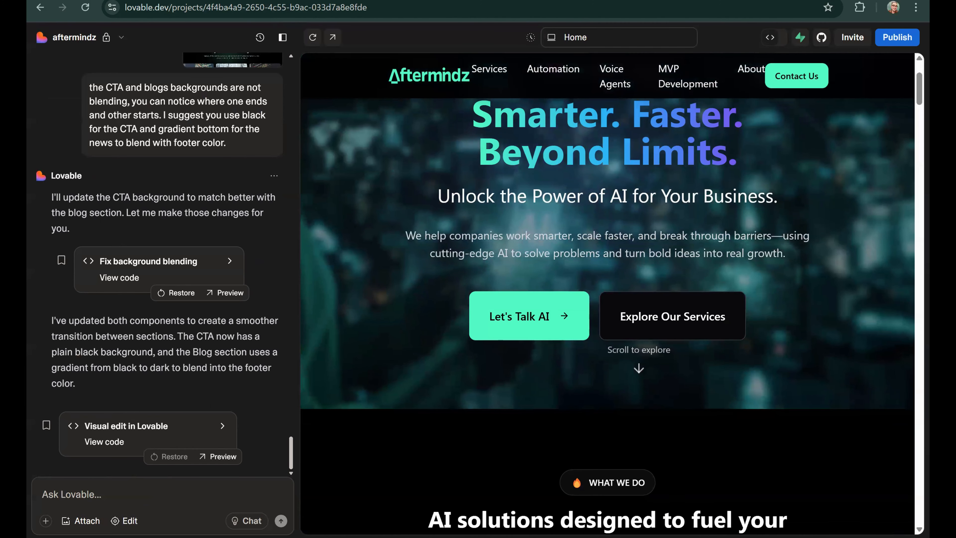
# Switch to the "Prompts 2 - homepage visual changes" document and copy the FAQ answer under "How do AI Voice Agents work with my existing systems?"
pyautogui.click(361, 0)
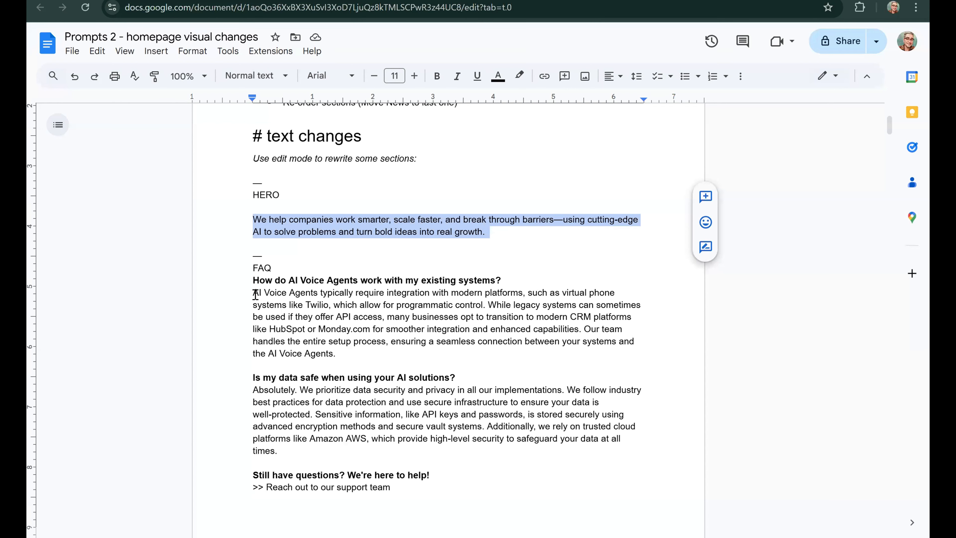
pyautogui.tripleClick(327, 352)
pyautogui.hotkey('ctrl', 'c')
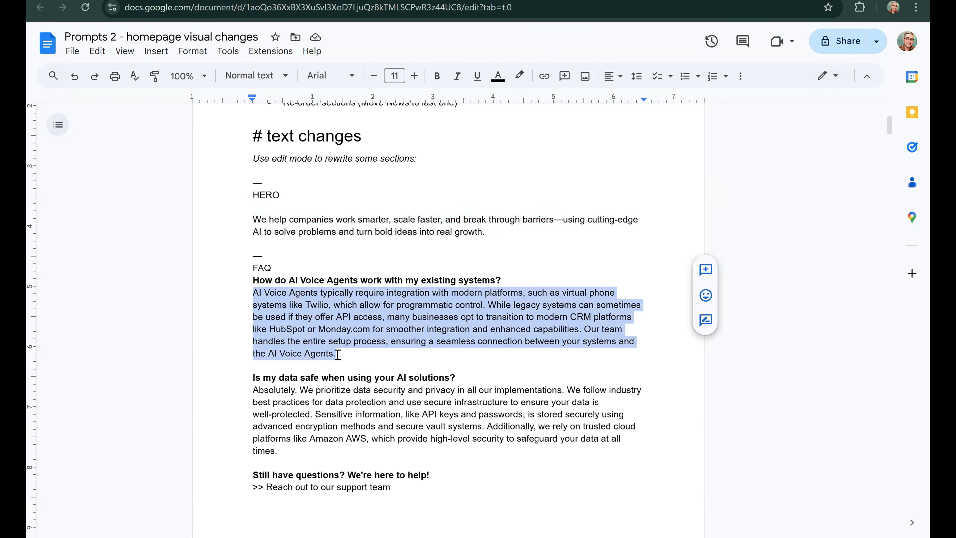
pyautogui.rightClick(317, 325)
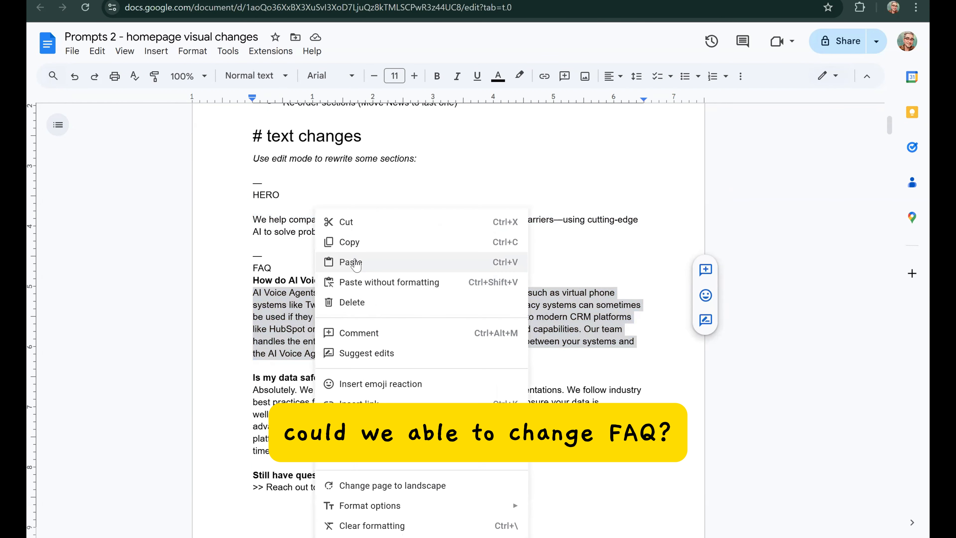
pyautogui.click(349, 242)
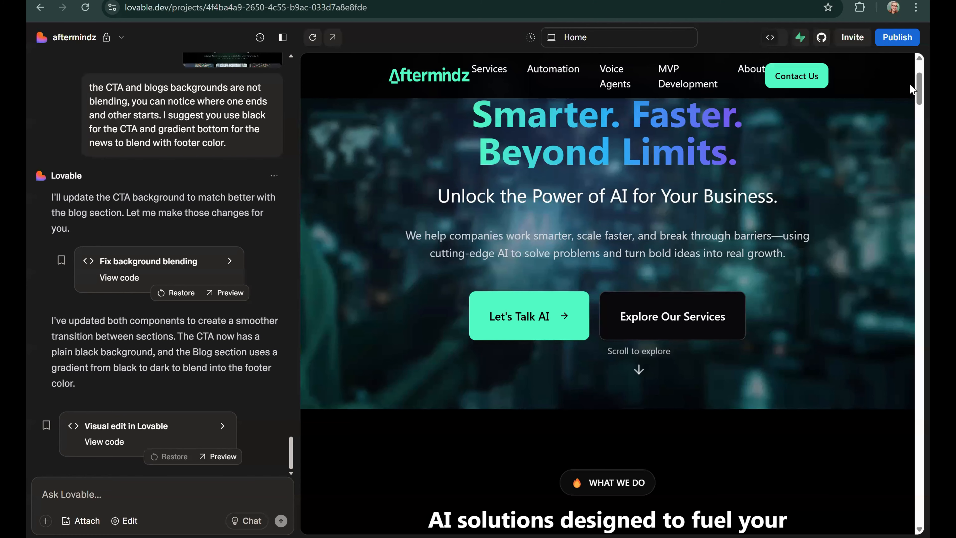
# In the Lovable preview's FAQ section, select the question "What kind of businesses do you work with?" in visual edit mode
pyautogui.moveTo(911, 89); pyautogui.dragTo(914, 420)
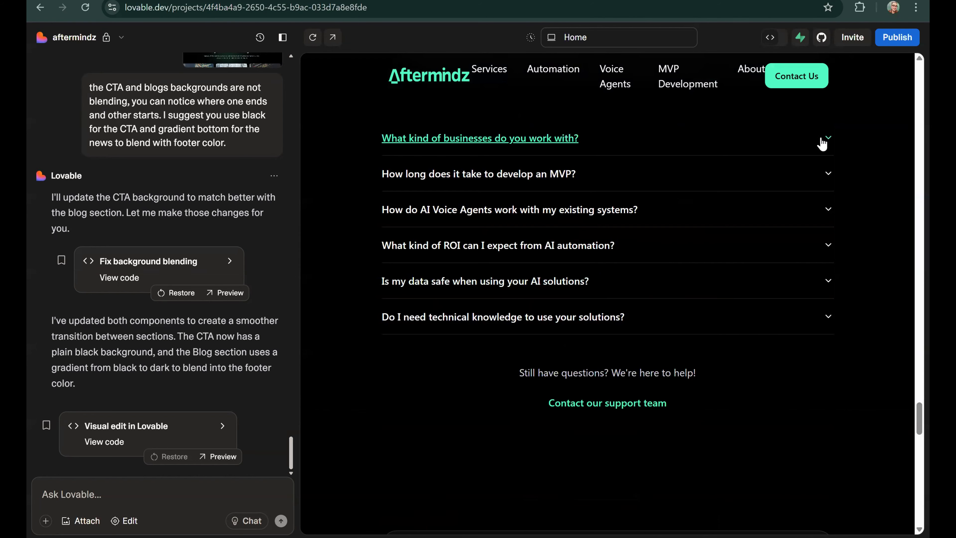
pyautogui.click(766, 142)
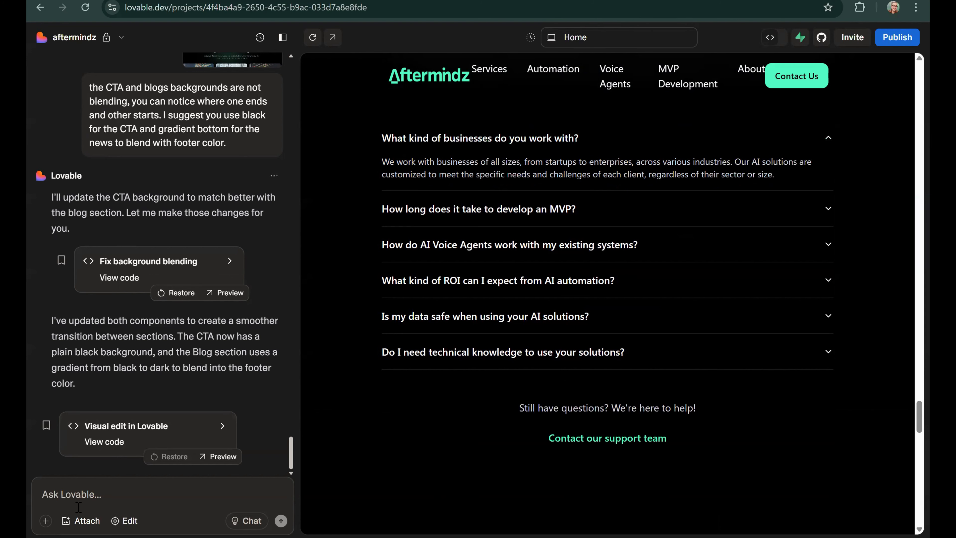
pyautogui.click(130, 522)
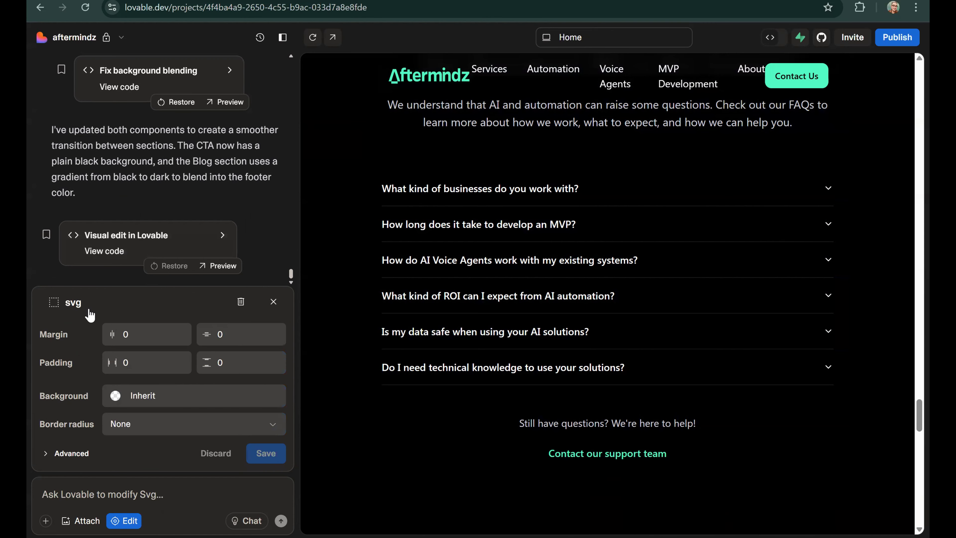
pyautogui.click(531, 189)
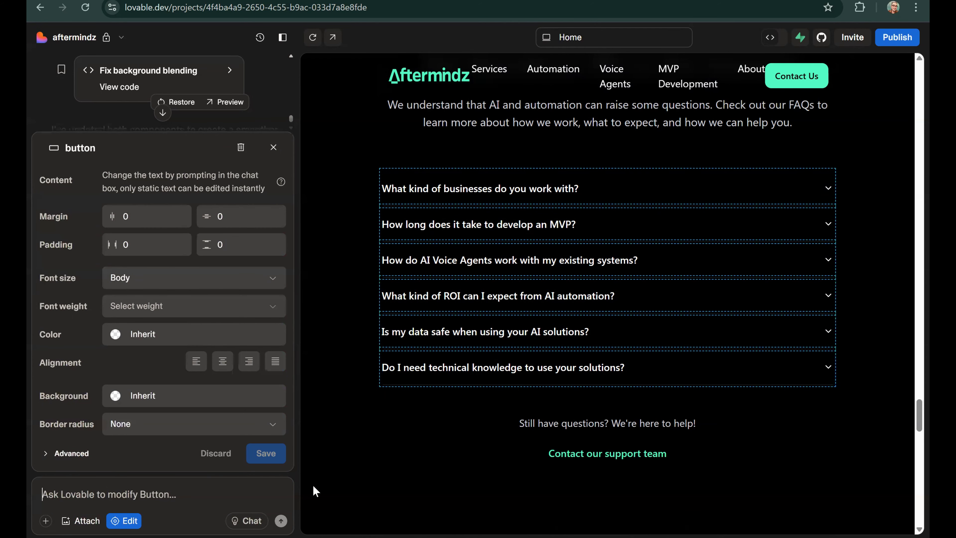
# Send Lovable a prompt to update the answer for the first FAQ question to the copied AI Voice Agents text
pyautogui.write('I')
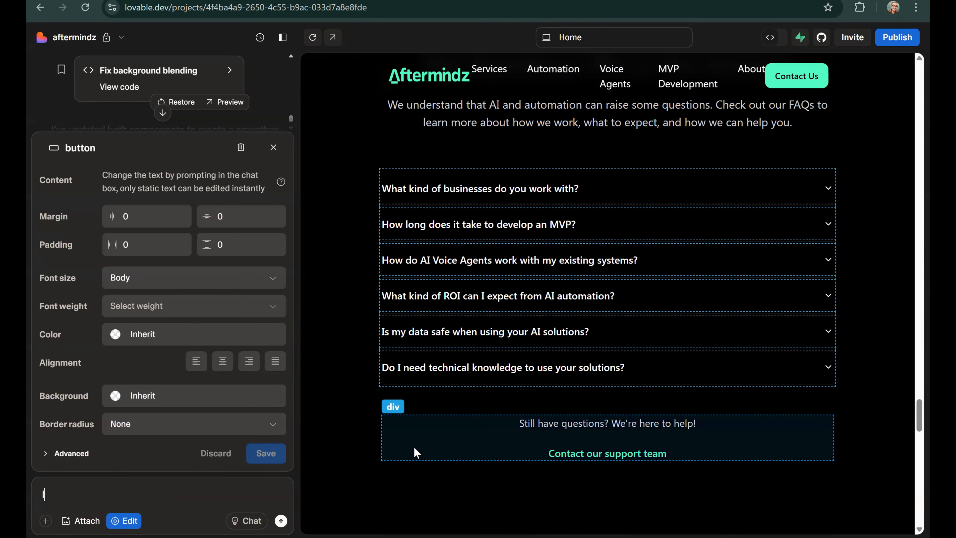
pyautogui.press('BackSpace')
pyautogui.write('update the answer for the 1')
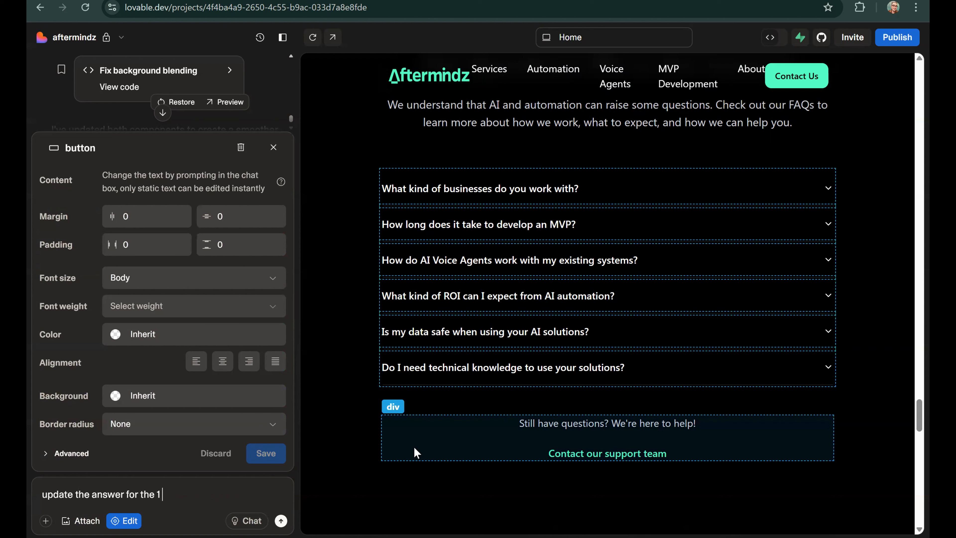
pyautogui.write(' question in the FAQ to this')
pyautogui.hotkey('ctrl', 'v')
pyautogui.press('Return')
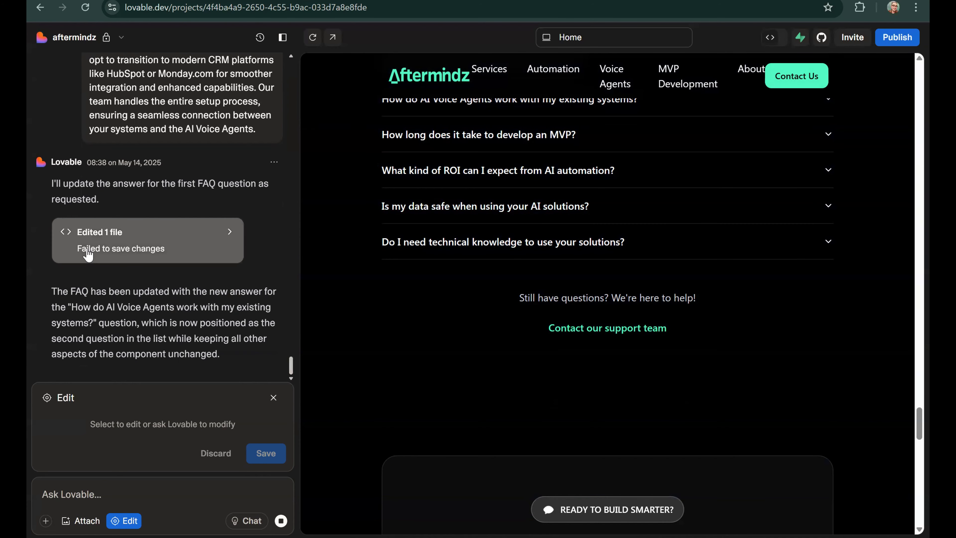
# Compare the answer to "How do AI Voice Agents work with my existing systems?" on aftermindz.com with the one in the Lovable preview
pyautogui.click(828, 189)
pyautogui.click(134, 516)
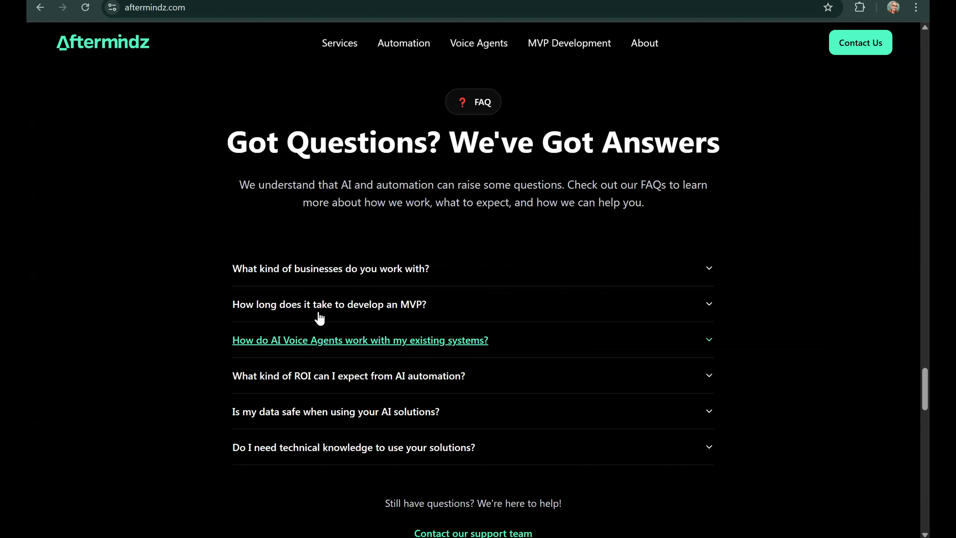
pyautogui.click(378, 341)
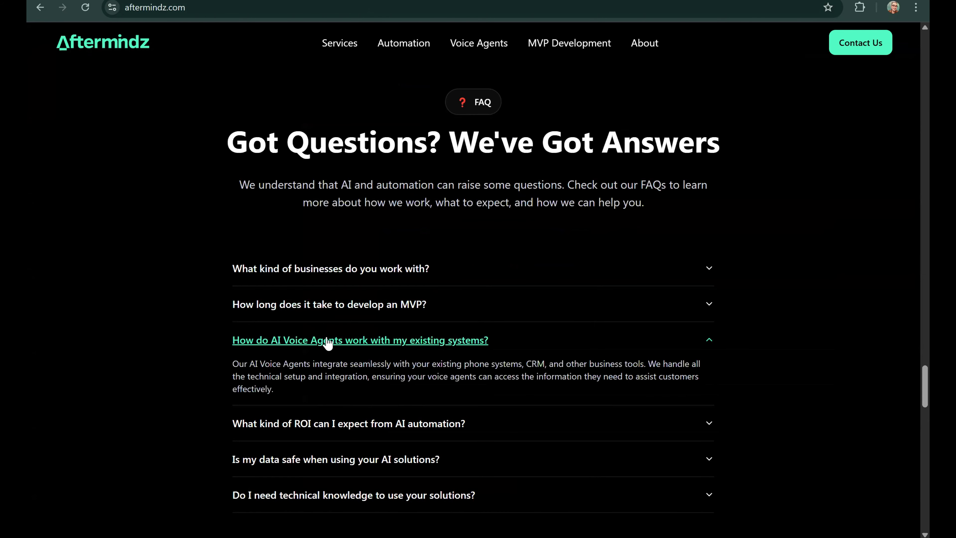
pyautogui.scroll(-2, 326, 345)
pyautogui.scroll(-1, 329, 302)
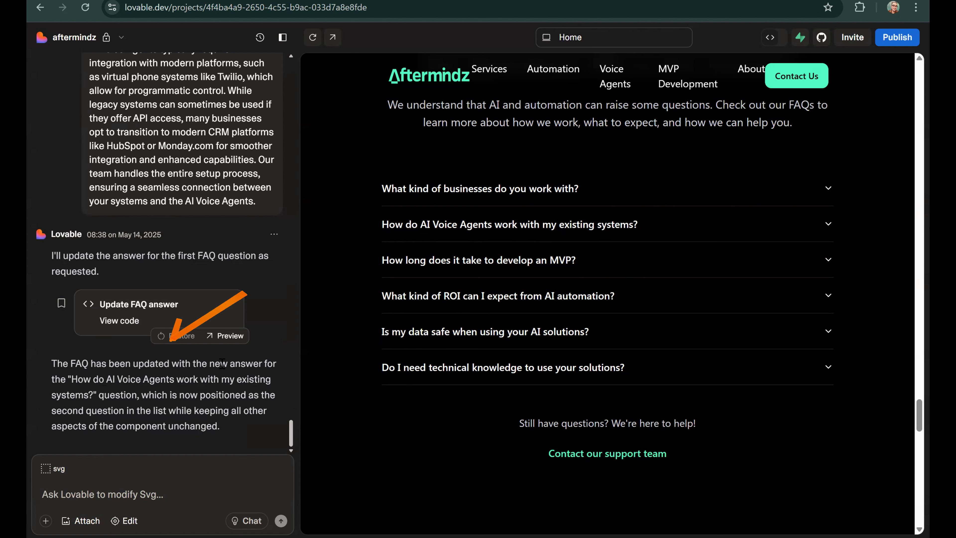
pyautogui.moveTo(73, 379); pyautogui.dragTo(184, 379)
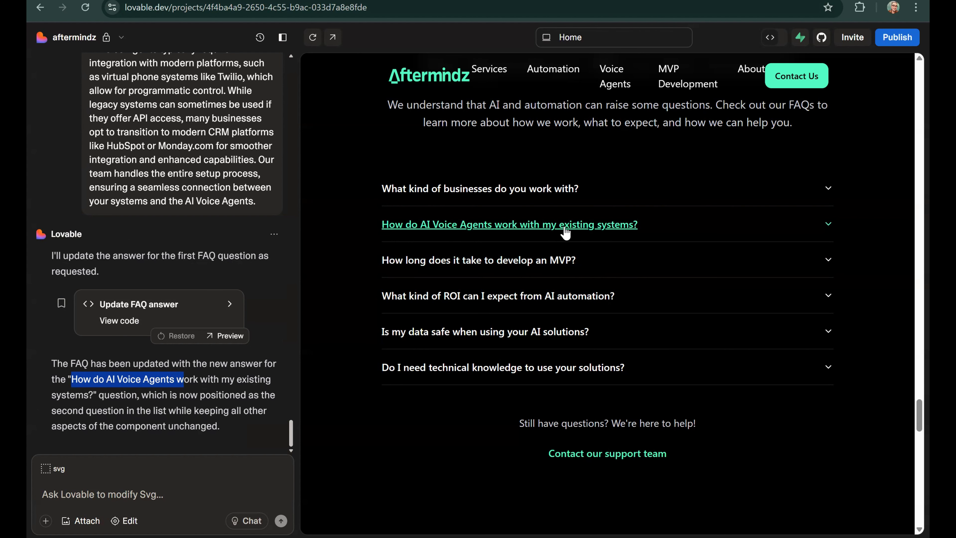
pyautogui.click(827, 229)
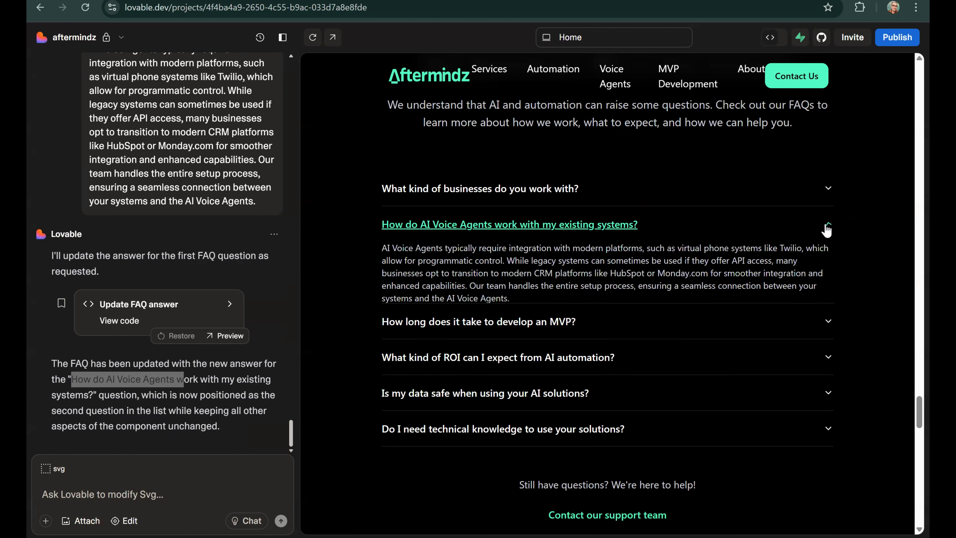
# Compare the AI Voice Agents answer in the sent prompt with the Lovable preview and the FAQ on aftermindz.com
pyautogui.scroll(2, 160, 151)
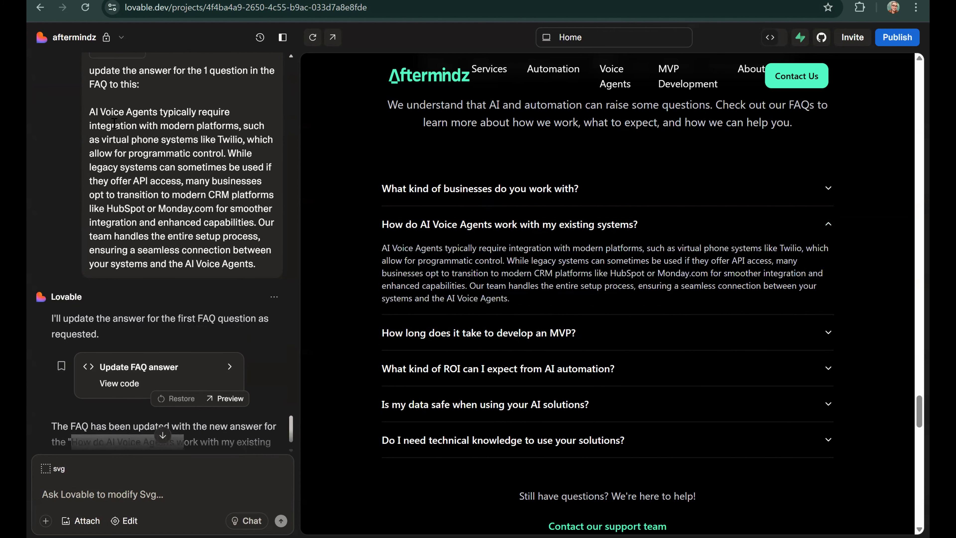
pyautogui.moveTo(89, 110); pyautogui.dragTo(290, 275)
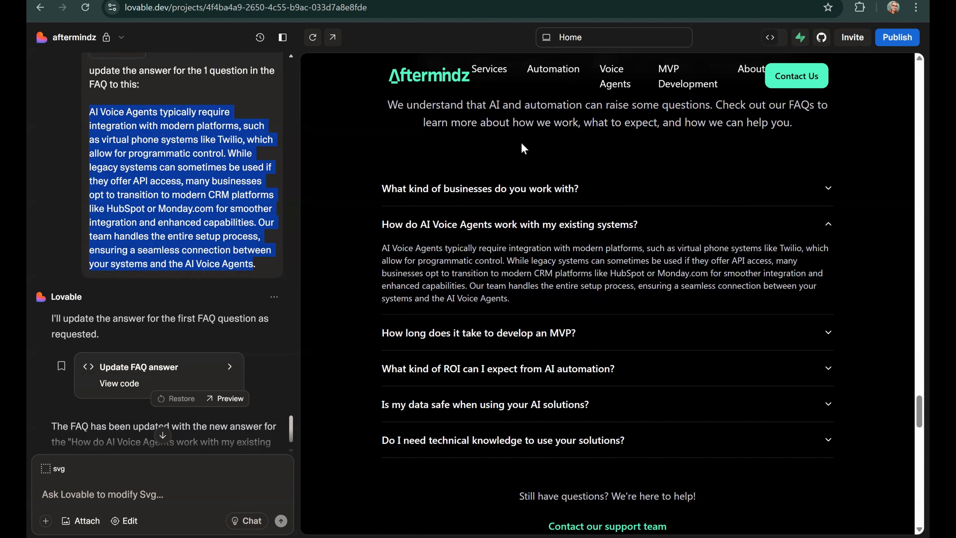
pyautogui.click(543, 1)
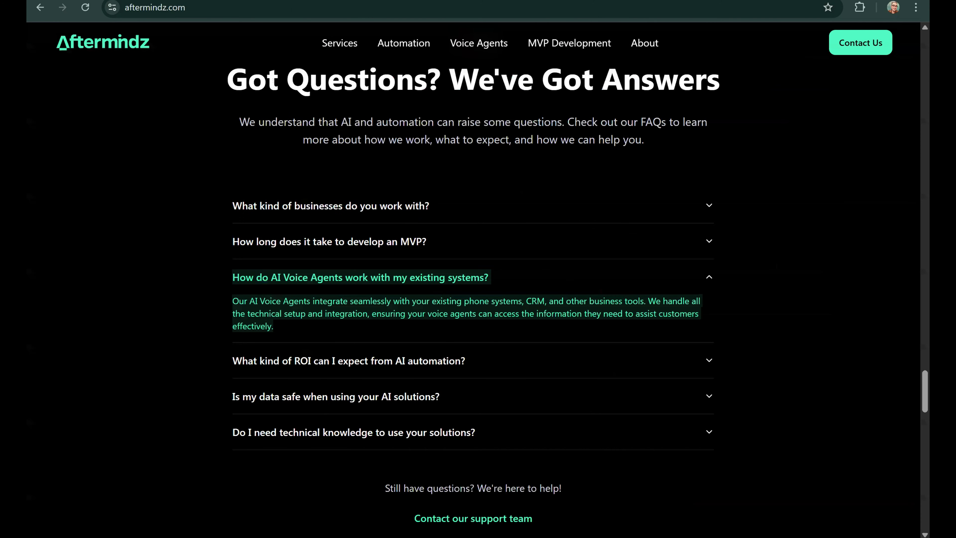
pyautogui.click(176, 325)
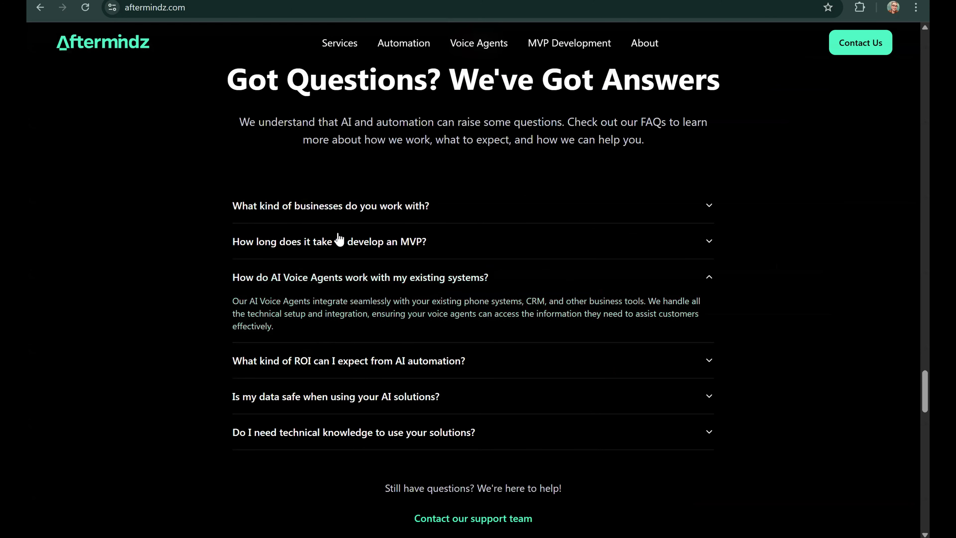
pyautogui.click(500, 1)
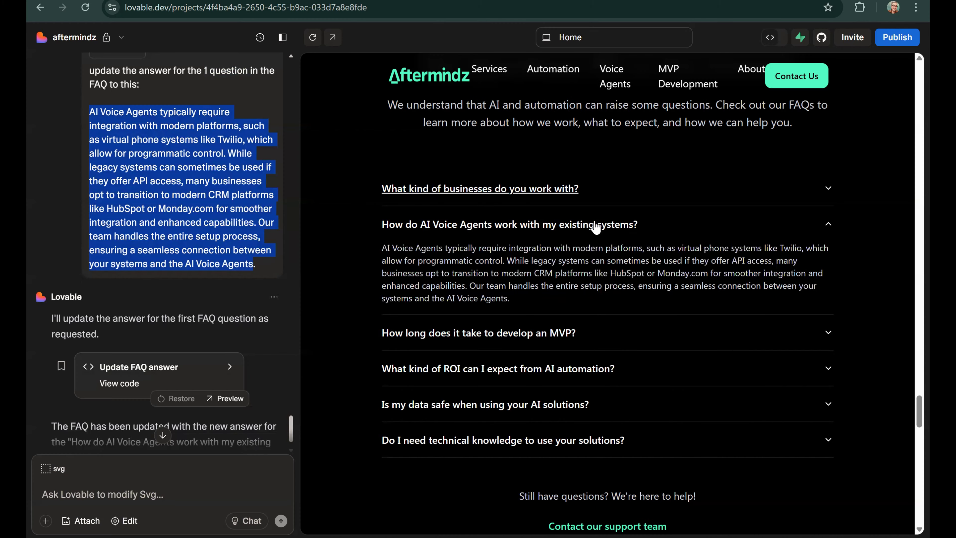
pyautogui.click(826, 227)
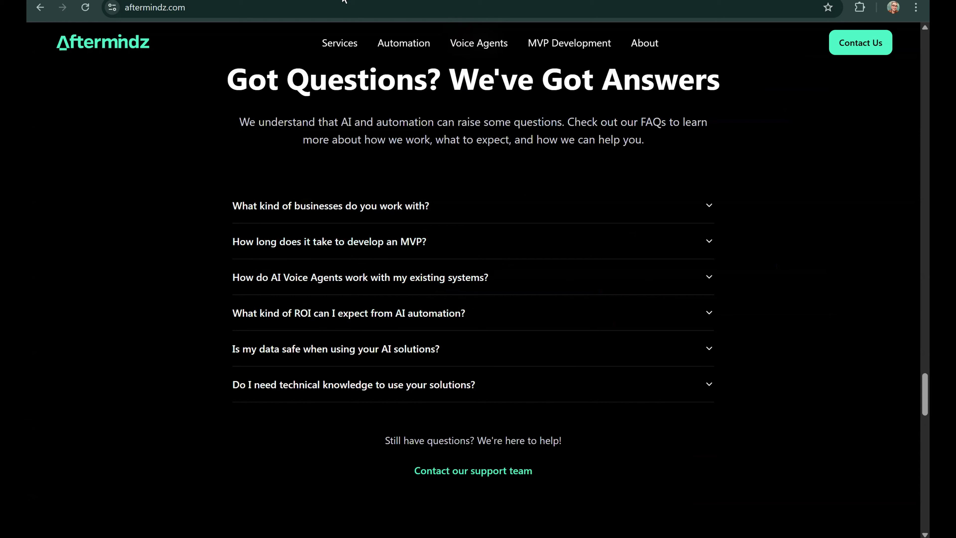
# Switch to the "Prompts 2 - homepage visual changes" document and copy the answer under "Is my data safe when using your AI solutions?"
pyautogui.click(405, 1)
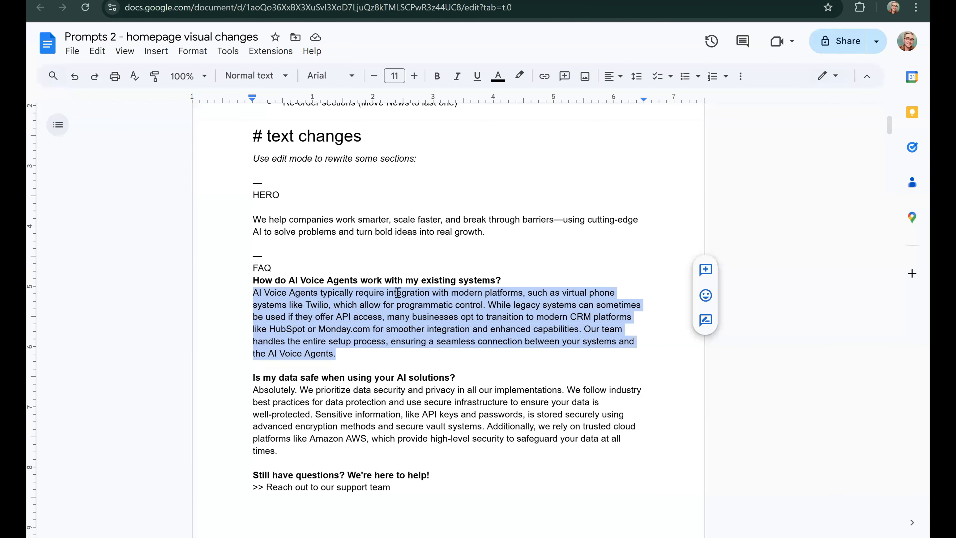
pyautogui.scroll(-3, 398, 293)
pyautogui.keyDown('shift'); pyautogui.click(283, 327); pyautogui.keyUp('shift')
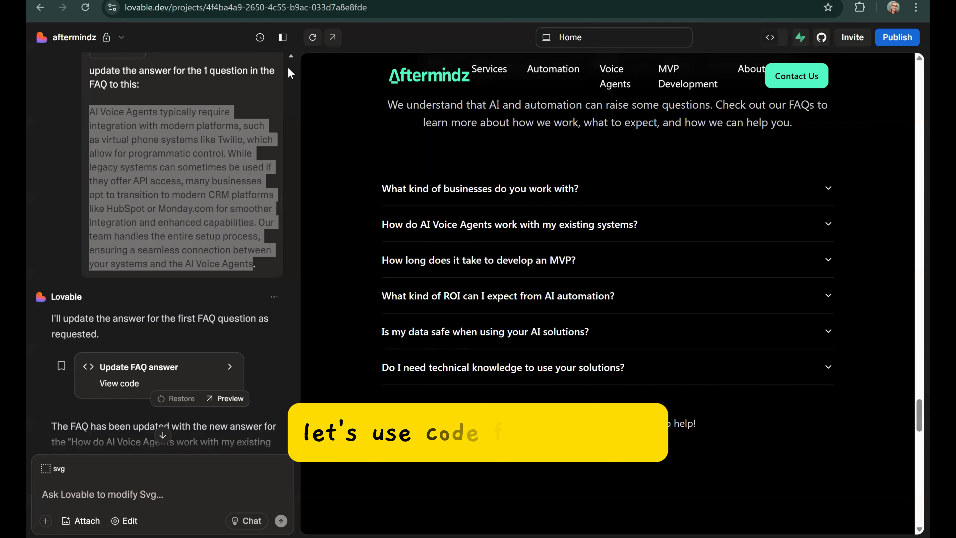
# Open src/components/FAQ.tsx in Lovable's code view and locate the "Is my data safe when using your AI solutions?" entry
pyautogui.click(770, 37)
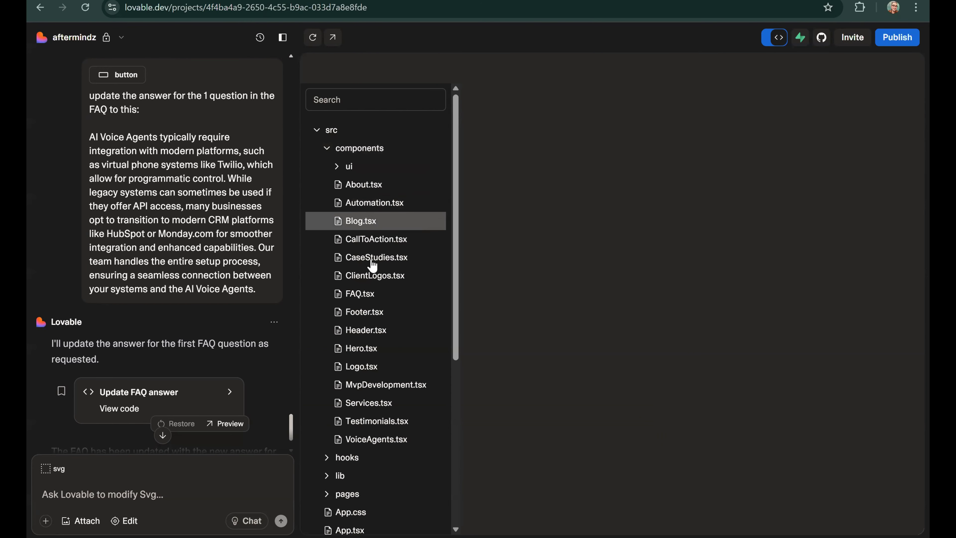
pyautogui.click(360, 295)
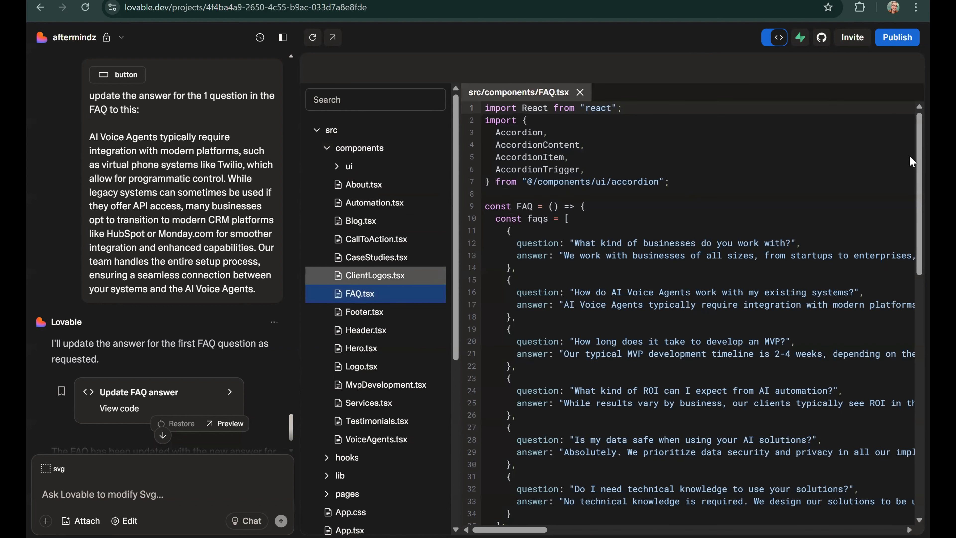
pyautogui.scroll(-3, 912, 230)
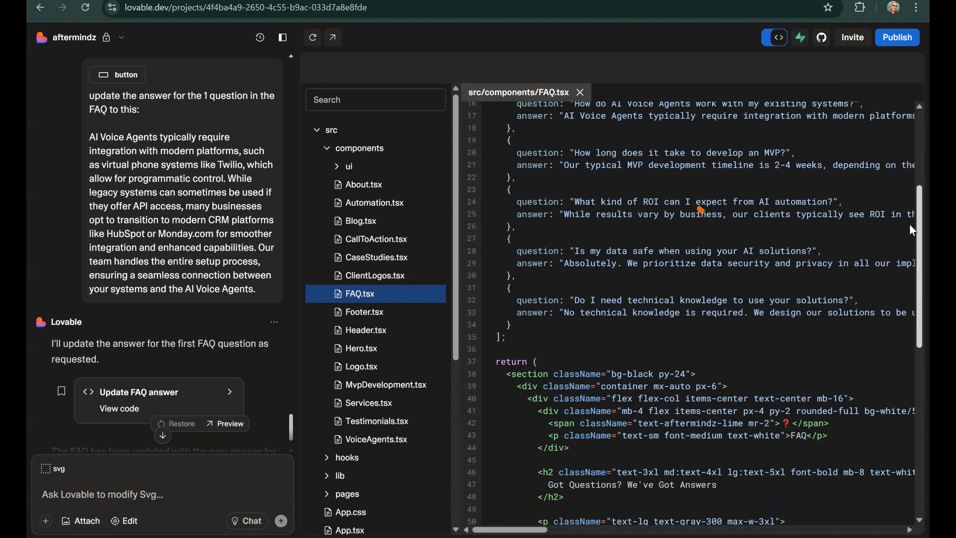
pyautogui.scroll(1, 914, 223)
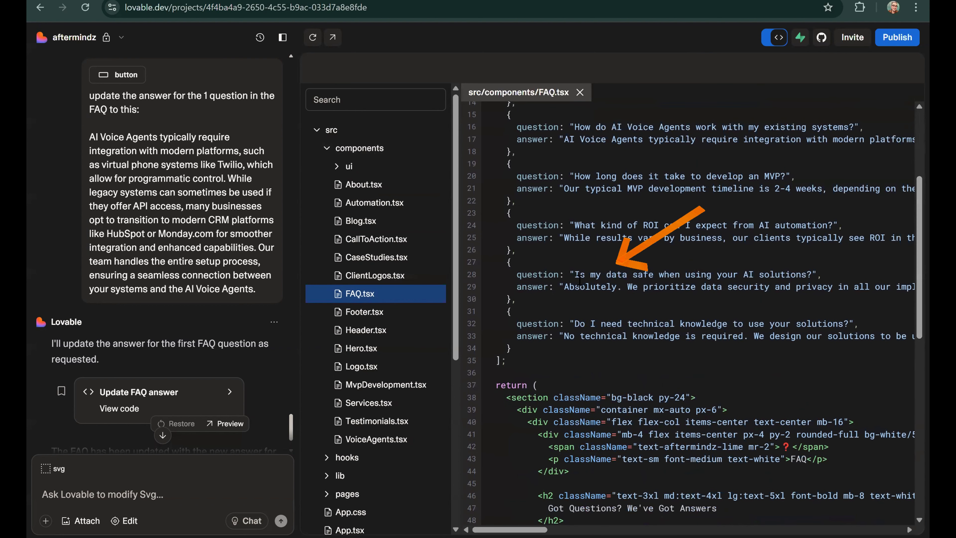
# Replace the answer string for "Is my data safe when using your AI solutions?" with the copied text and save the changes
pyautogui.click(562, 286)
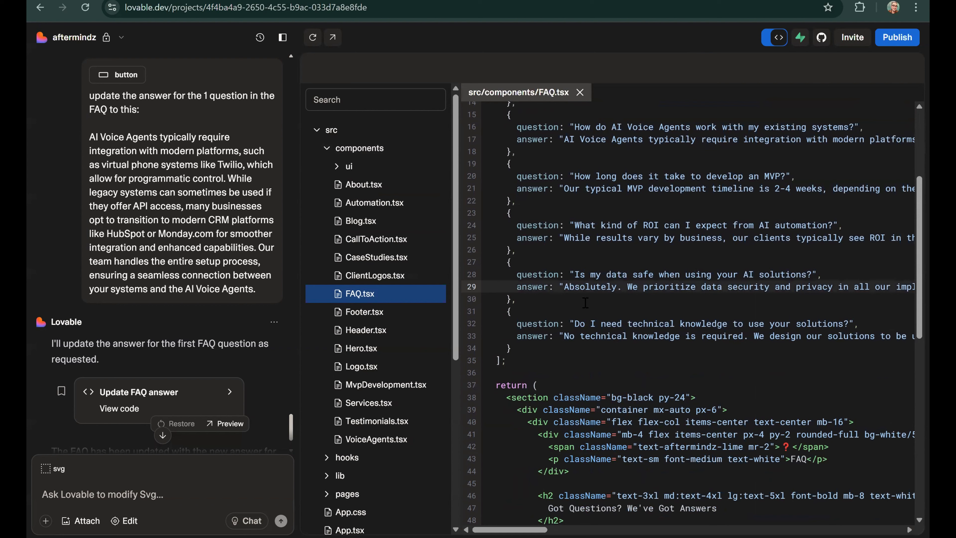
pyautogui.moveTo(564, 285); pyautogui.dragTo(911, 288)
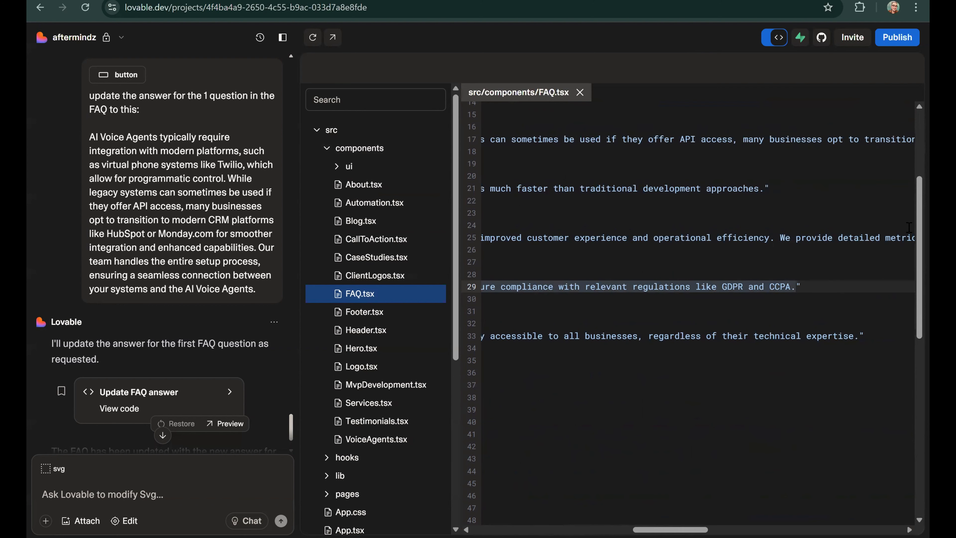
pyautogui.press('BackSpace')
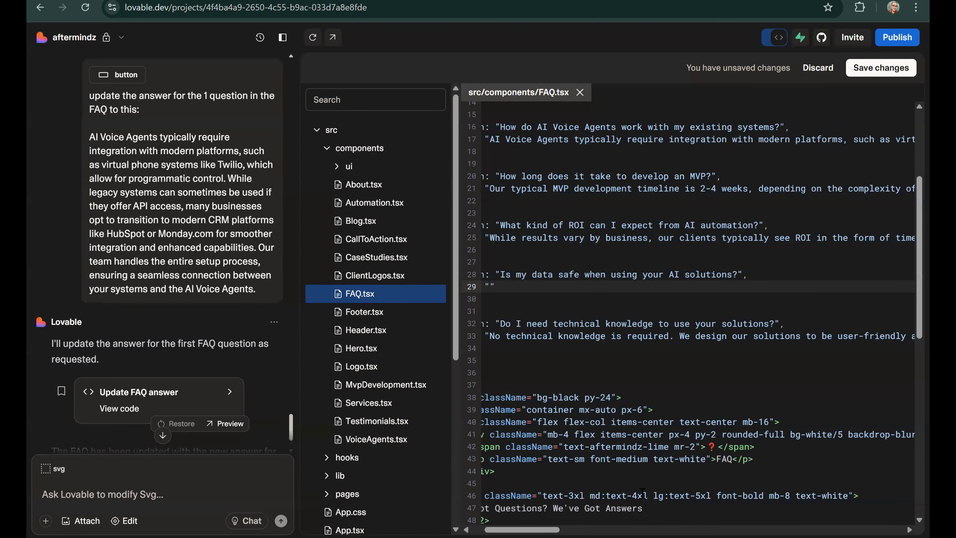
pyautogui.hscroll(-3, 663, 286)
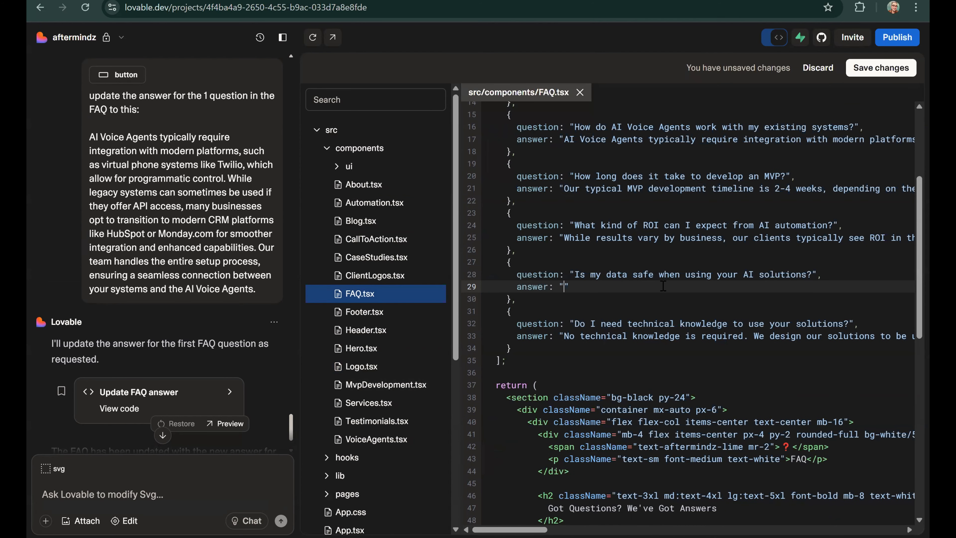
pyautogui.hotkey('ctrl', 'v')
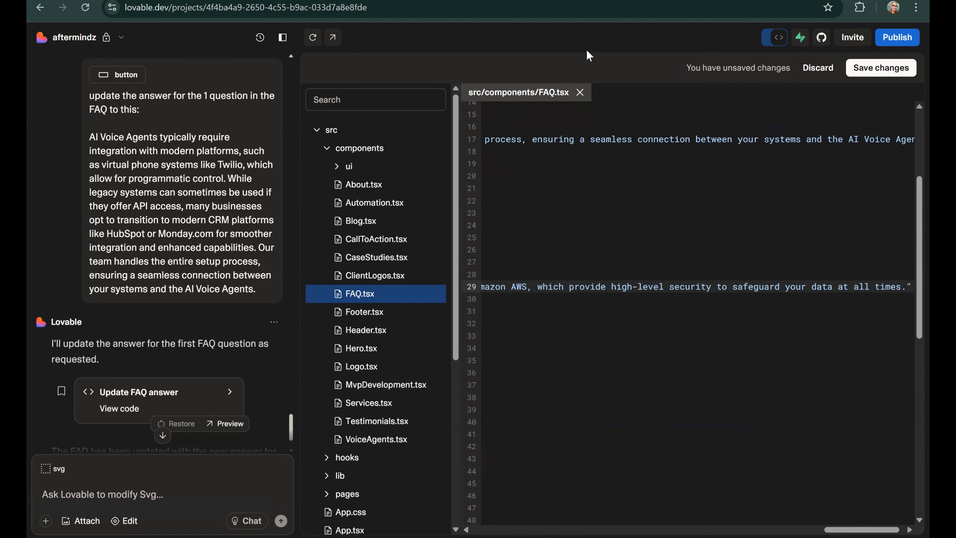
pyautogui.click(884, 69)
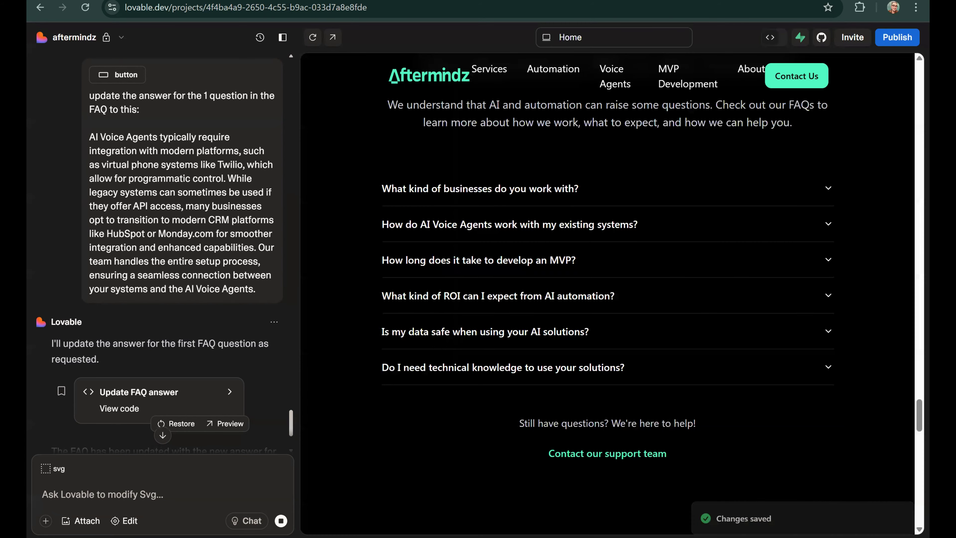
# Review the source text of the data safety answer in the prompts document, including the Amazon AWS line
pyautogui.hotkey('ctrl', 'Tab')
pyautogui.click(340, 331)
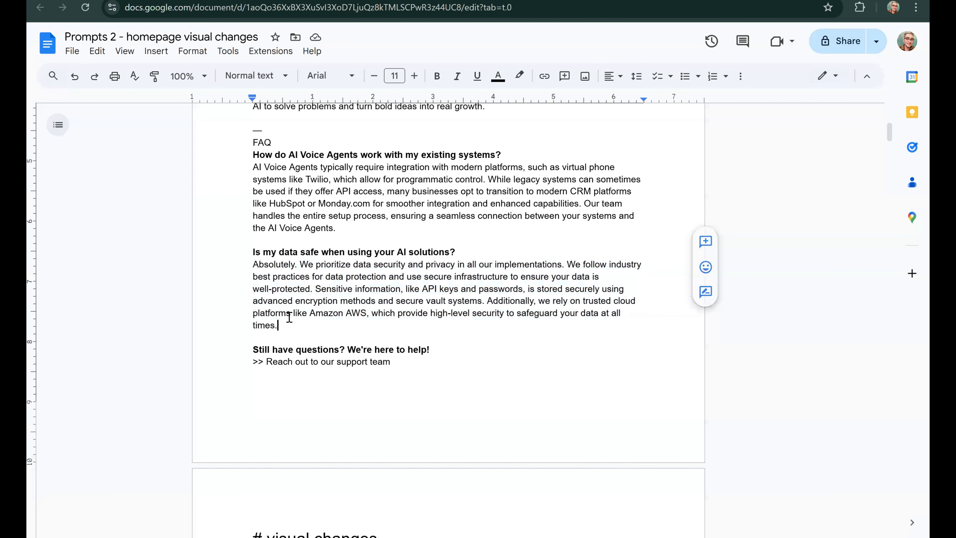
pyautogui.click(253, 263)
pyautogui.keyDown('shift'); pyautogui.click(280, 325); pyautogui.keyUp('shift')
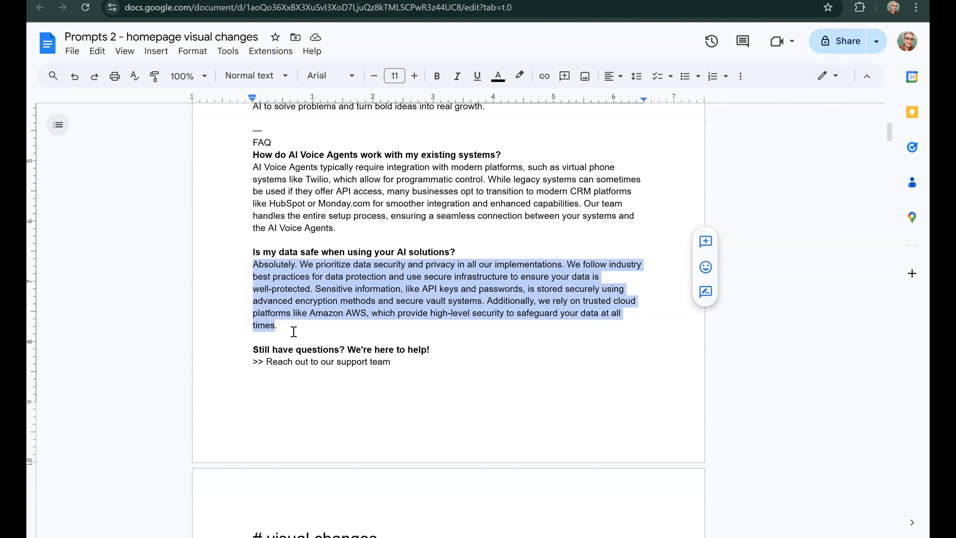
pyautogui.click(301, 329)
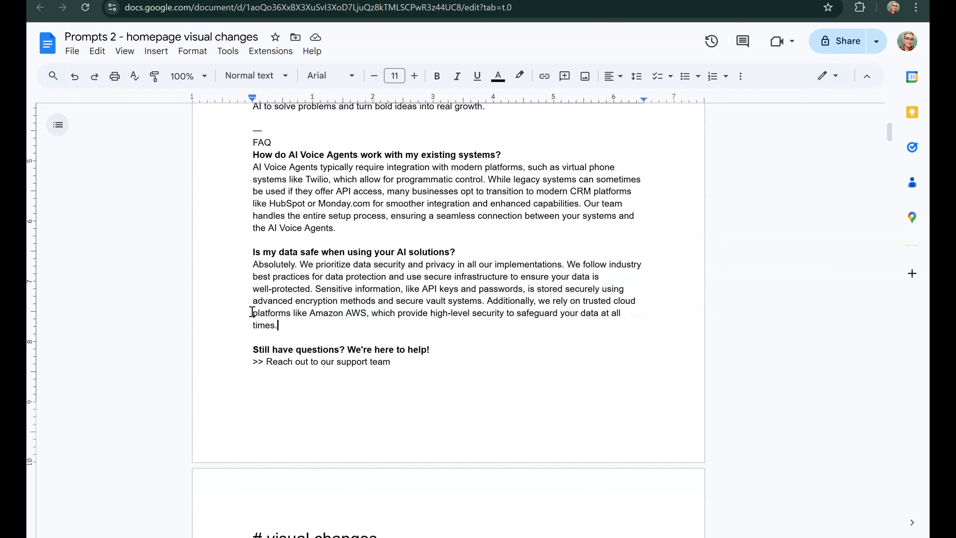
pyautogui.moveTo(251, 312); pyautogui.dragTo(367, 314)
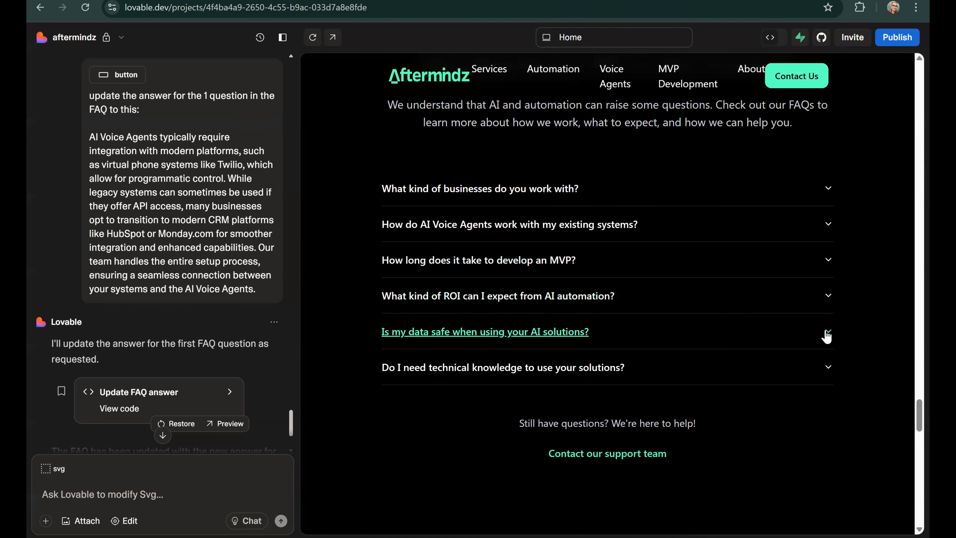
# Expand "Is my data safe when using your AI solutions?" in the Lovable preview and check its answer
pyautogui.click(794, 338)
pyautogui.scroll(-1, 752, 343)
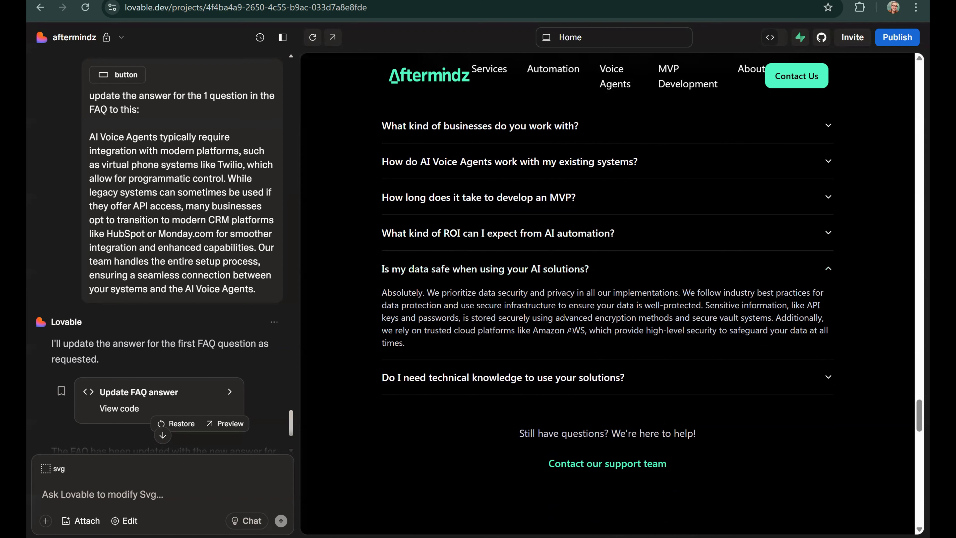
pyautogui.scroll(2, 570, 330)
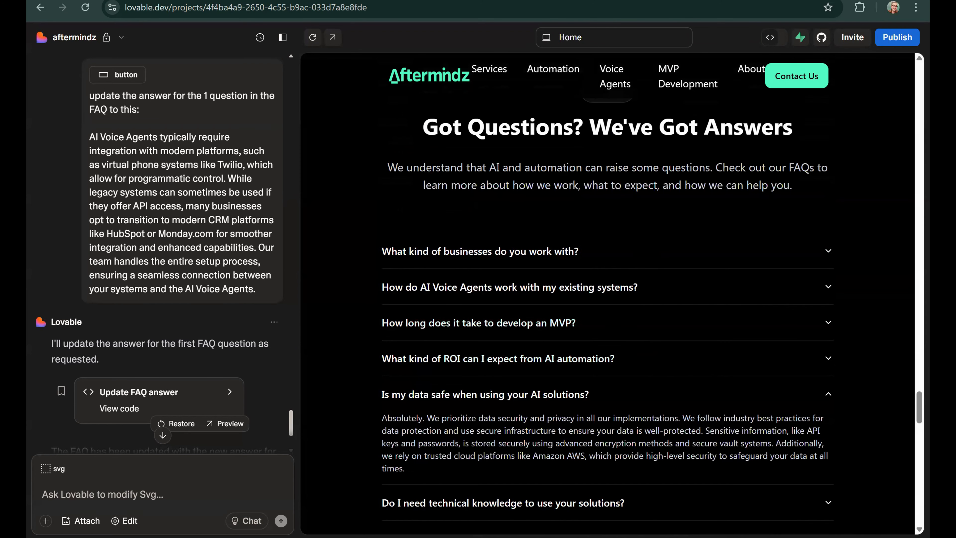
# Publish the updated Aftermindz project and reload the live aftermindz.com homepage
pyautogui.click(902, 39)
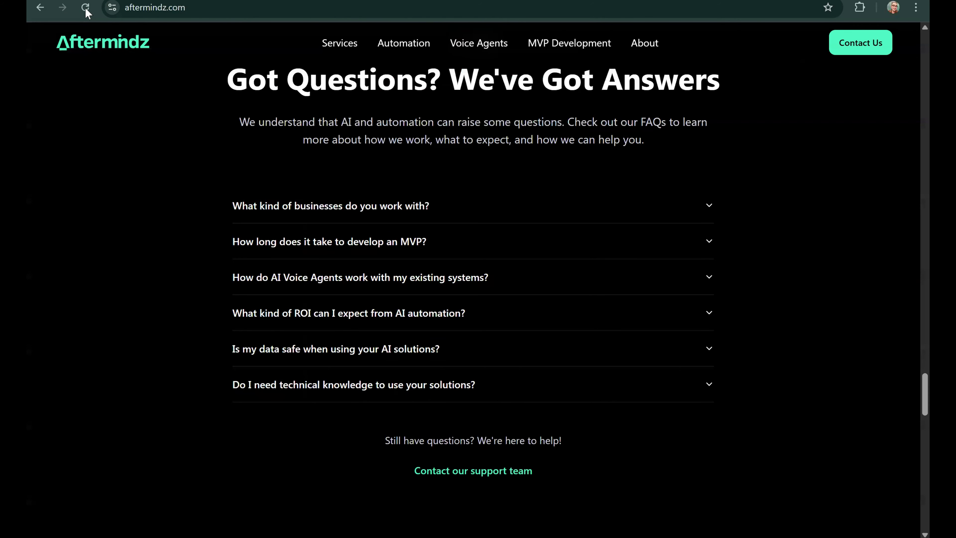
pyautogui.scroll(-7, 121, 179)
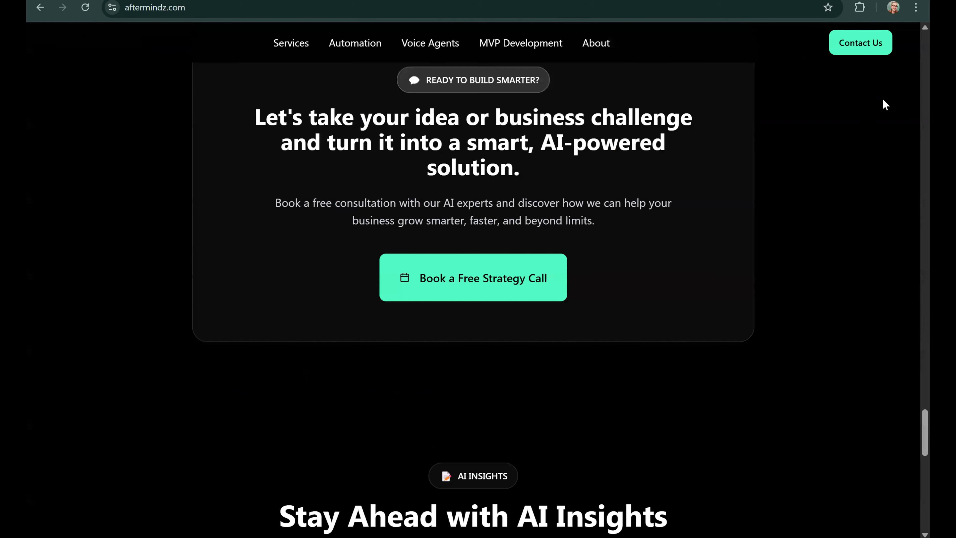
pyautogui.moveTo(924, 422); pyautogui.dragTo(925, 45)
# Review the published homepage from the services sections through testimonials, FAQ, call-to-action and AI Insights down to the footer
pyautogui.scroll(-10, 910, 109)
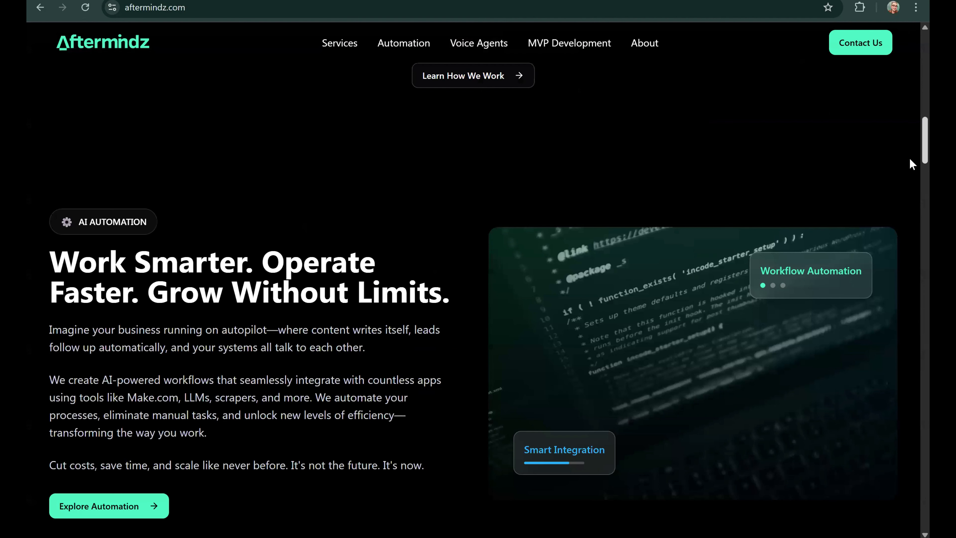
pyautogui.scroll(-5, 910, 176)
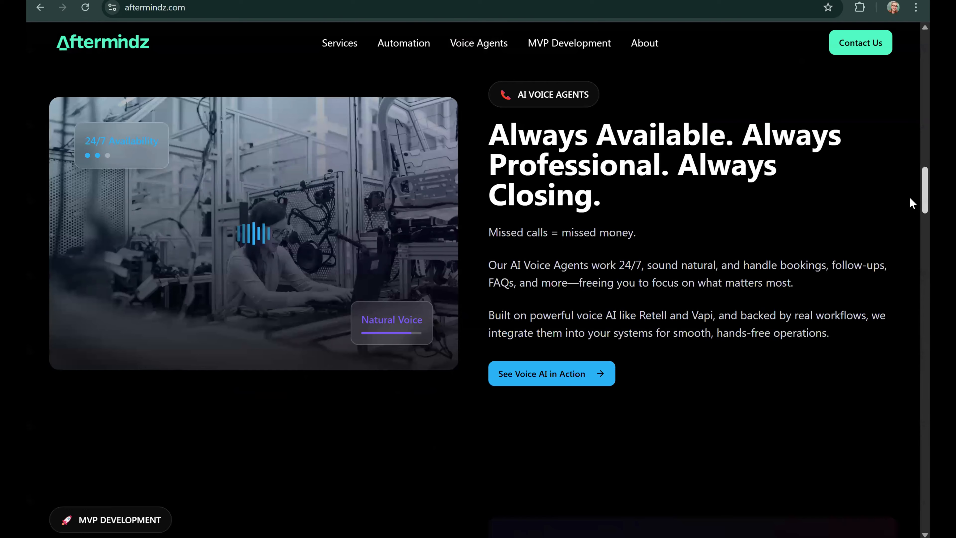
pyautogui.scroll(-5, 910, 200)
pyautogui.scroll(-15, 912, 260)
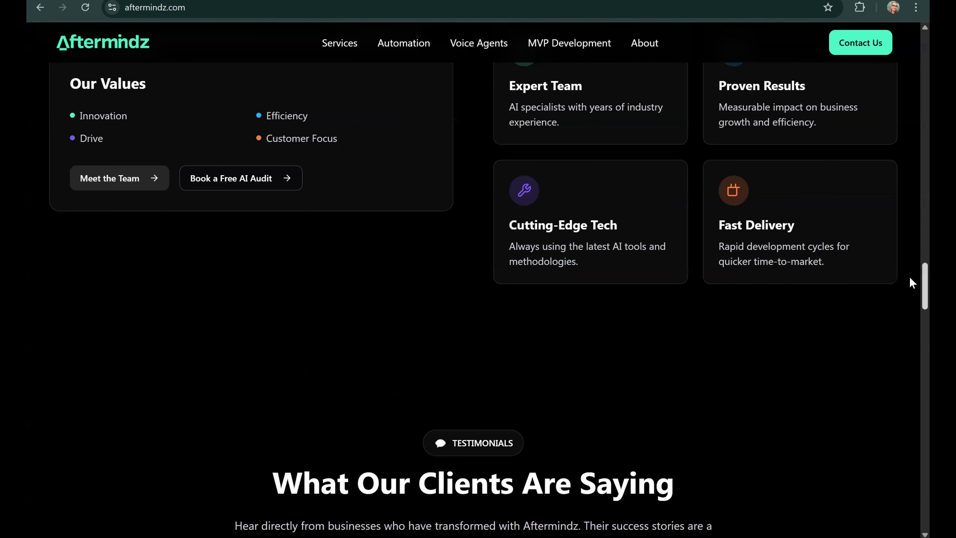
pyautogui.scroll(-1, 909, 278)
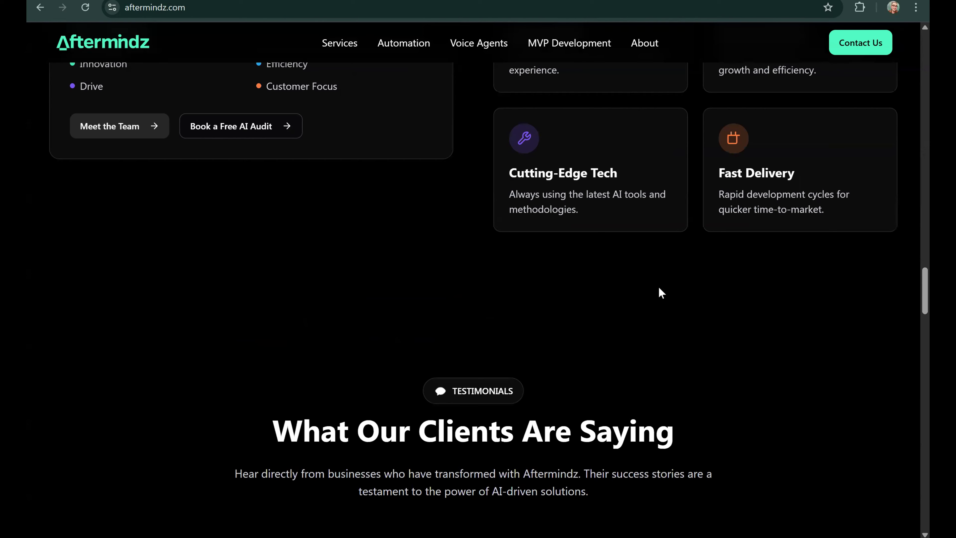
pyautogui.scroll(-3, 909, 286)
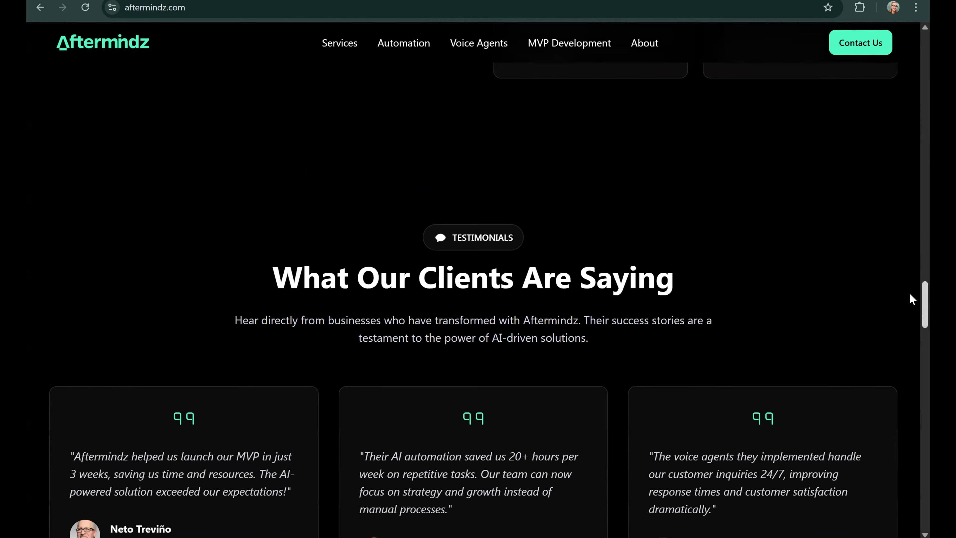
pyautogui.scroll(-5, 910, 308)
pyautogui.scroll(-18, 909, 323)
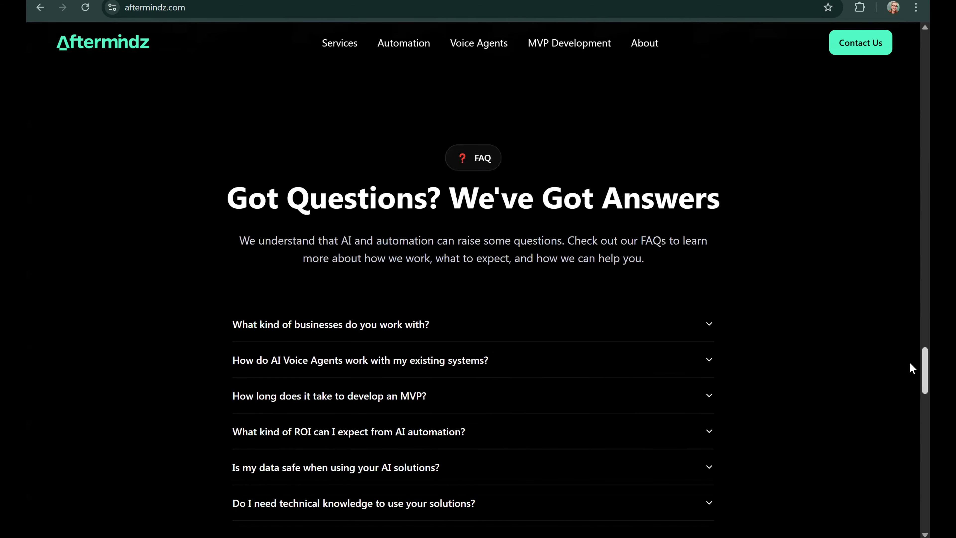
pyautogui.scroll(-5, 910, 403)
pyautogui.scroll(-3, 910, 414)
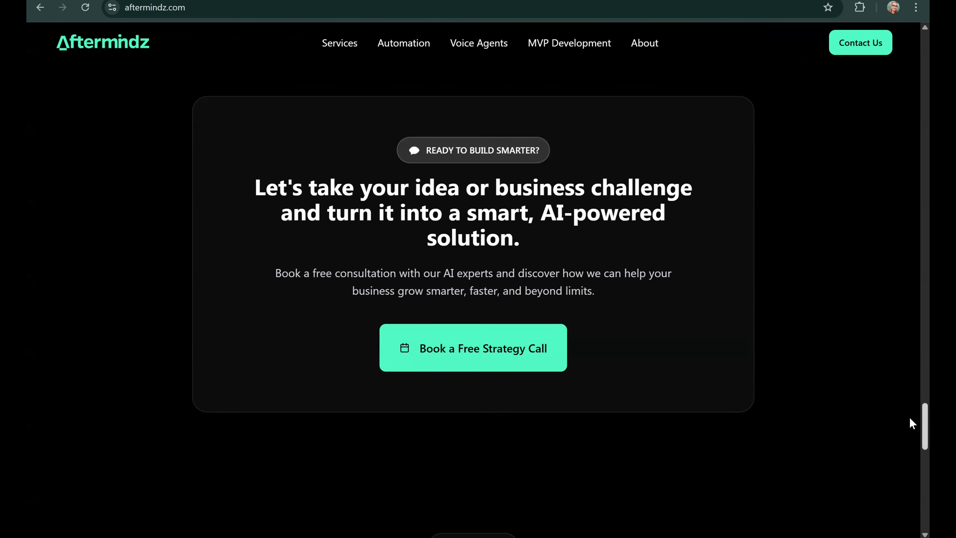
pyautogui.scroll(-5, 911, 433)
pyautogui.scroll(-5, 909, 456)
pyautogui.scroll(-3, 909, 462)
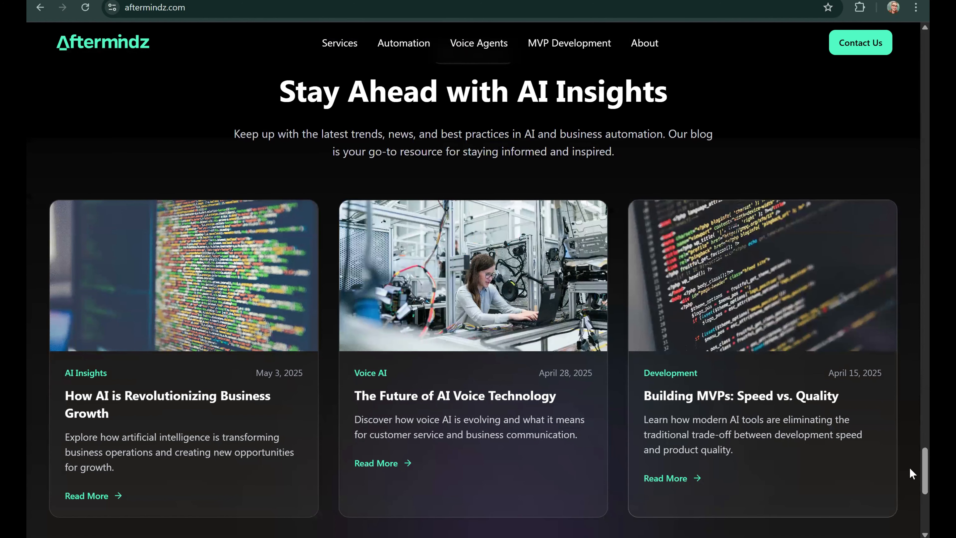
pyautogui.scroll(-8, 910, 484)
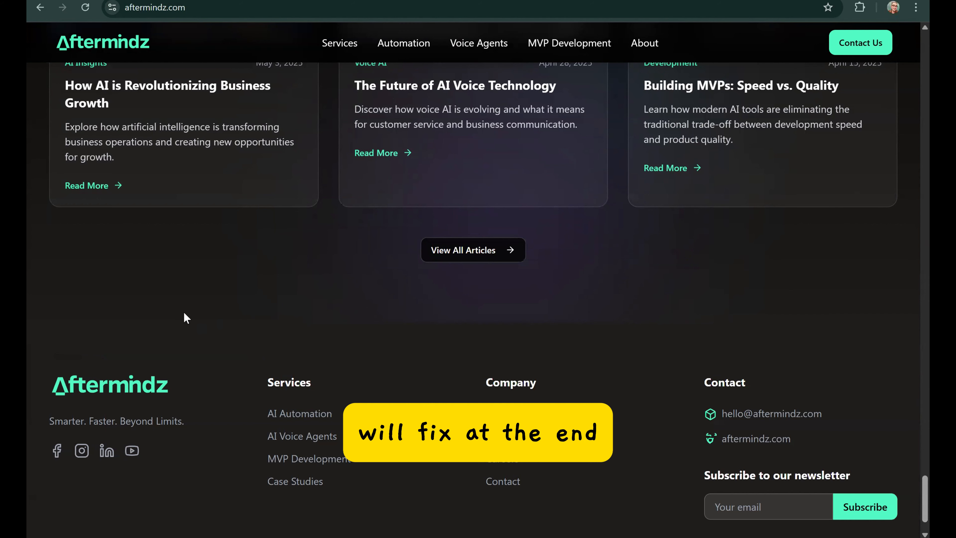
# Check the published FAQ answers about AI Voice Agent integration and data safety, including the Amazon AWS mention, and recheck the hero section
pyautogui.scroll(6, 911, 474)
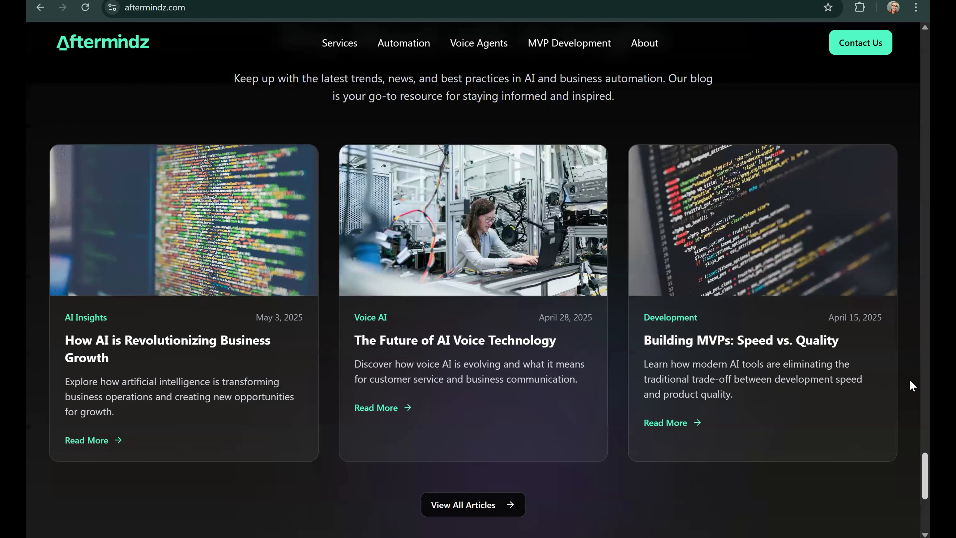
pyautogui.scroll(15, 909, 385)
pyautogui.scroll(-1, 367, 275)
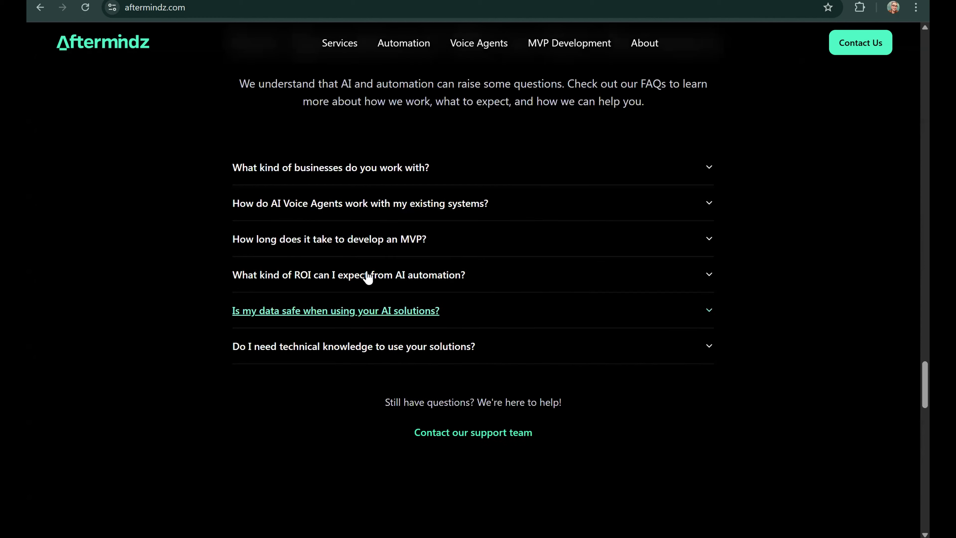
pyautogui.click(431, 206)
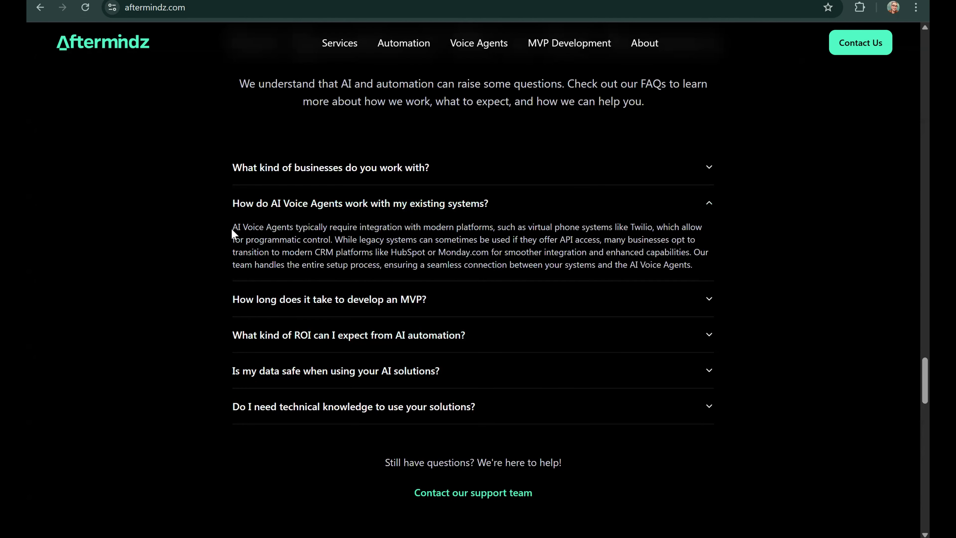
pyautogui.moveTo(232, 229); pyautogui.dragTo(700, 274)
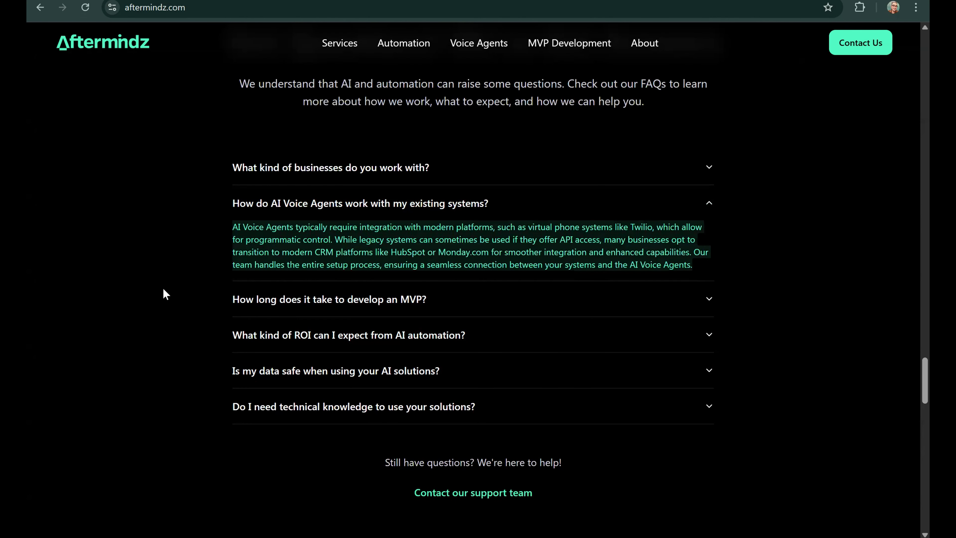
pyautogui.click(226, 340)
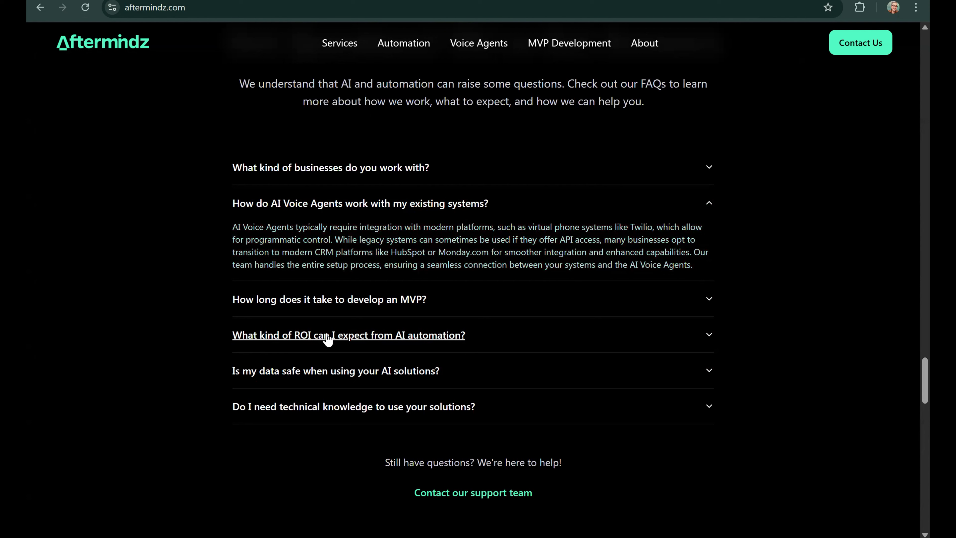
pyautogui.click(349, 372)
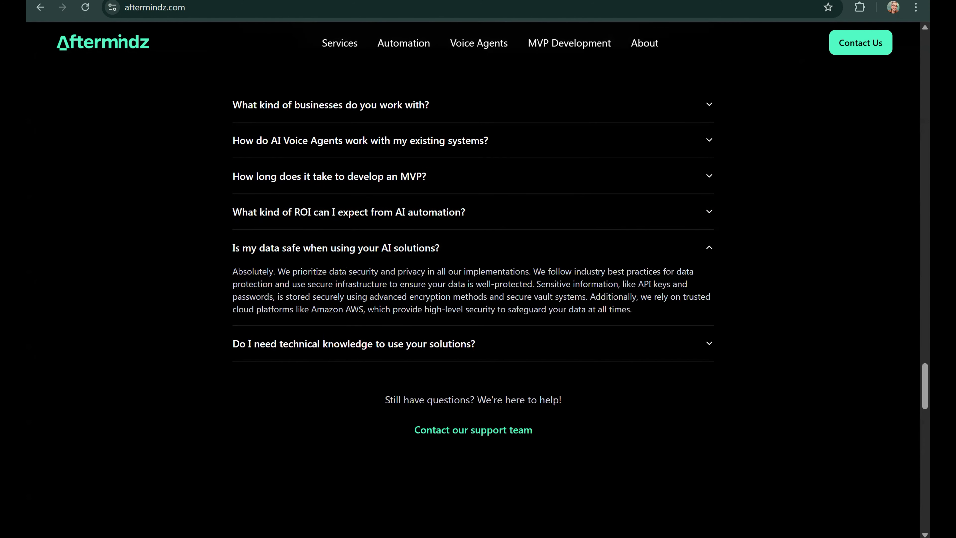
pyautogui.moveTo(310, 309); pyautogui.dragTo(367, 309)
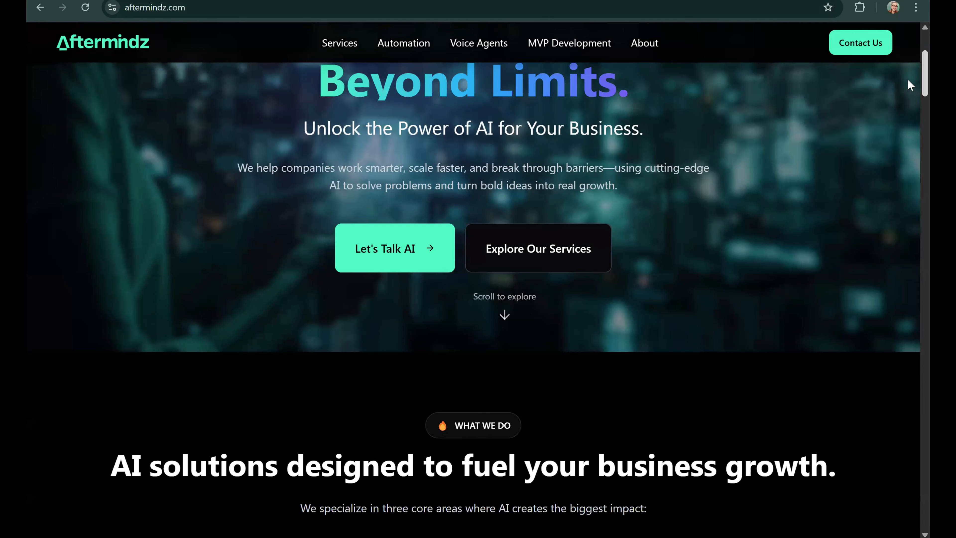
pyautogui.scroll(4, 908, 79)
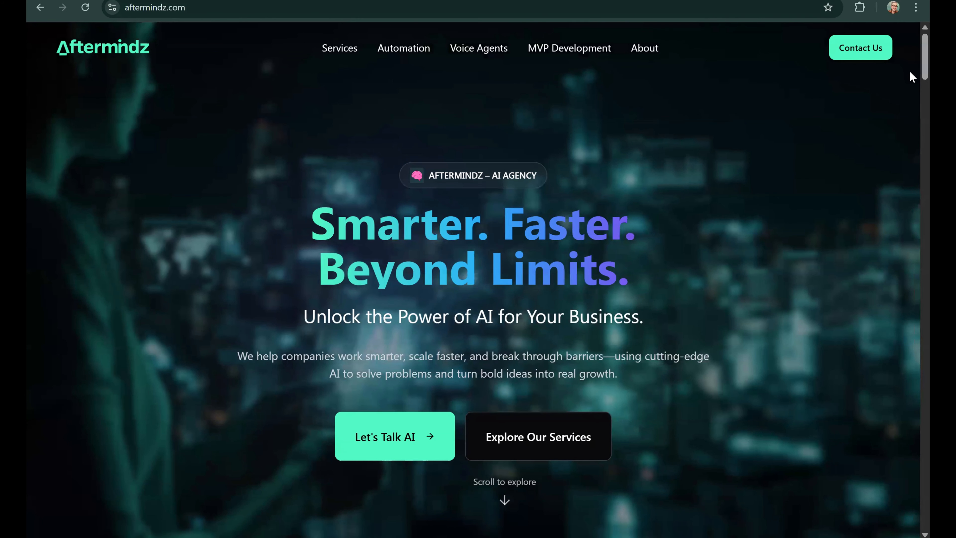
pyautogui.scroll(-5, 636, 160)
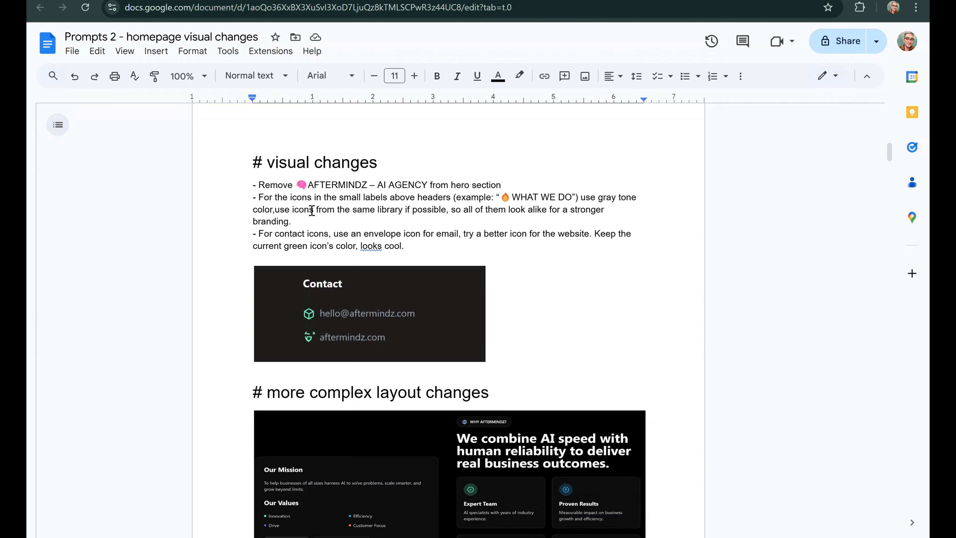
# Review the prompts document's instruction on gray, same-library icons for the small labels above headers
pyautogui.moveTo(353, 210); pyautogui.dragTo(403, 210)
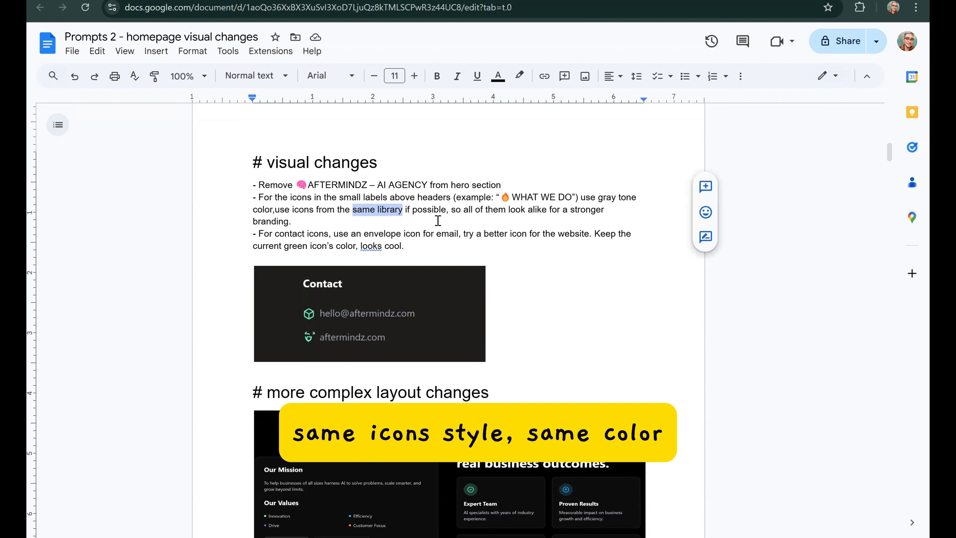
pyautogui.click(560, 210)
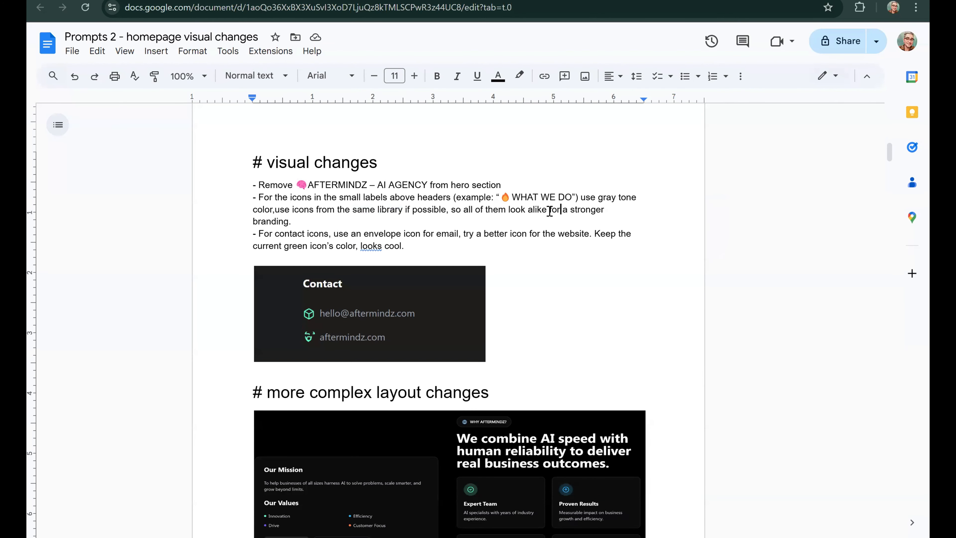
pyautogui.moveTo(550, 210); pyautogui.dragTo(492, 222)
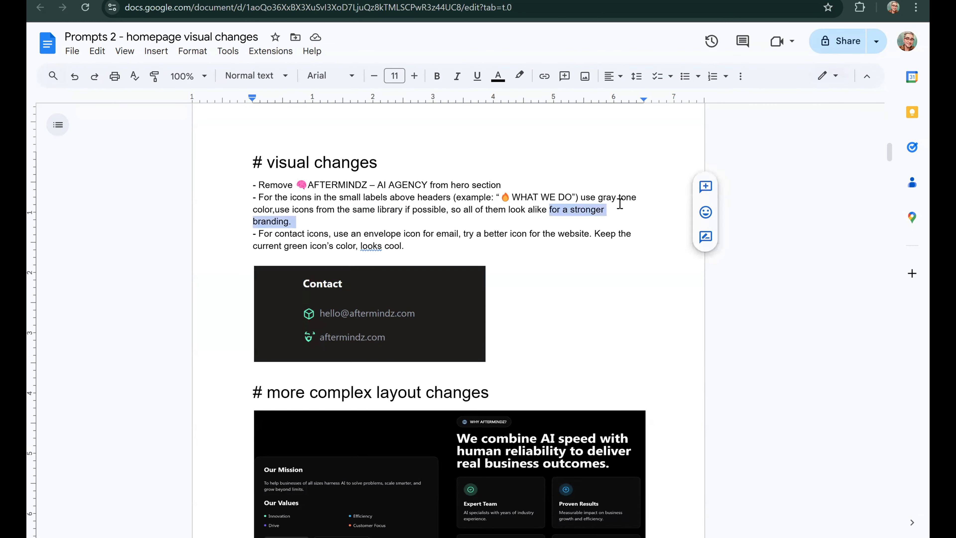
pyautogui.click(612, 200)
pyautogui.moveTo(580, 198); pyautogui.dragTo(639, 200)
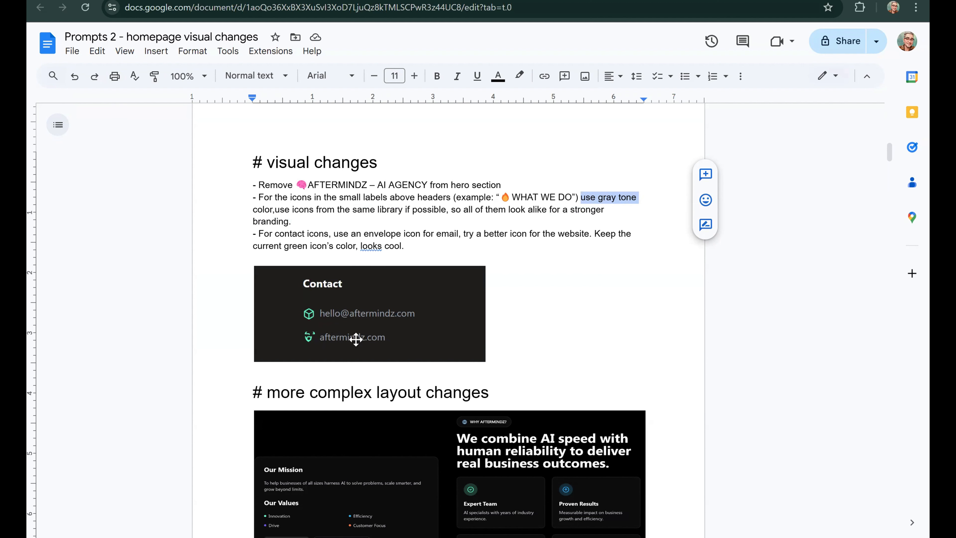
# Review the contact icons instruction in the prompts document, covering the email envelope and a better website icon
pyautogui.click(264, 234)
pyautogui.moveTo(264, 233); pyautogui.dragTo(405, 245)
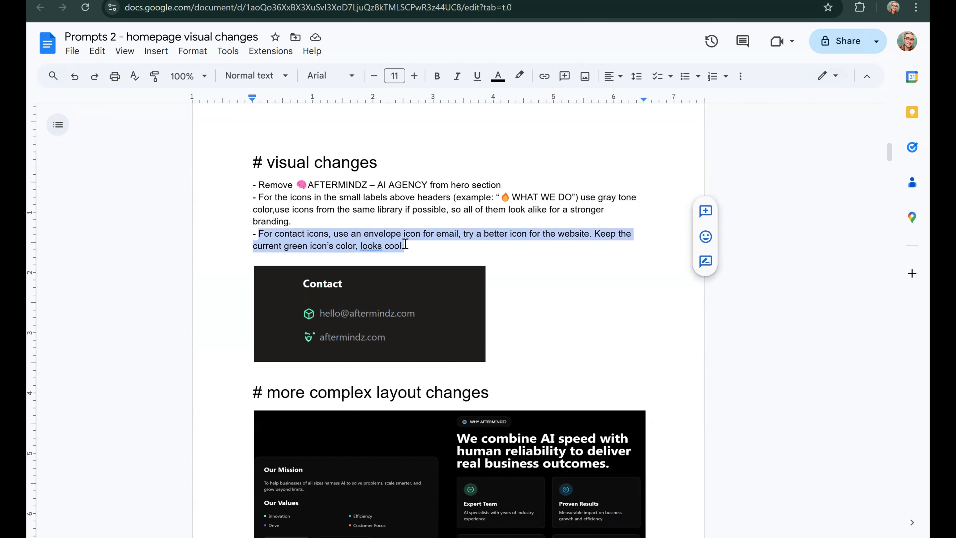
pyautogui.click(364, 234)
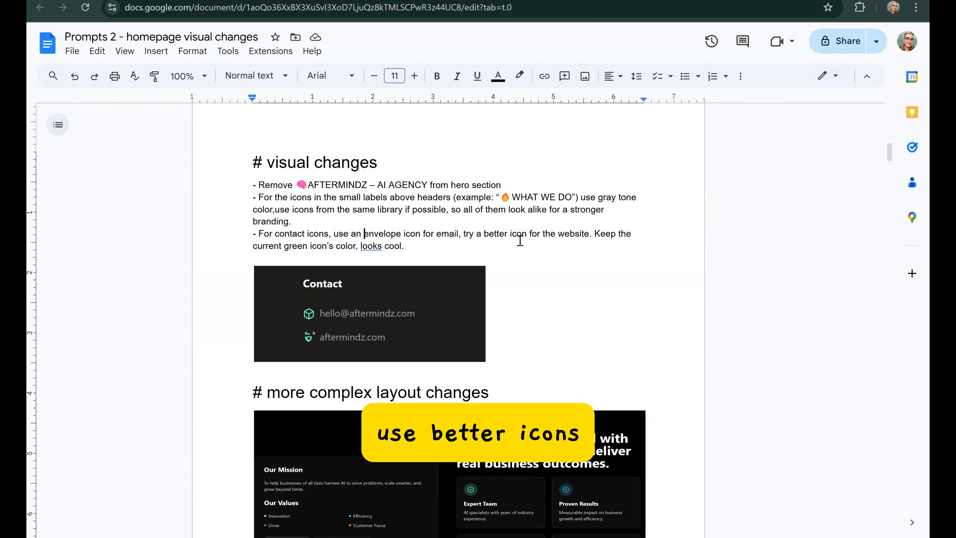
pyautogui.moveTo(485, 234); pyautogui.dragTo(522, 234)
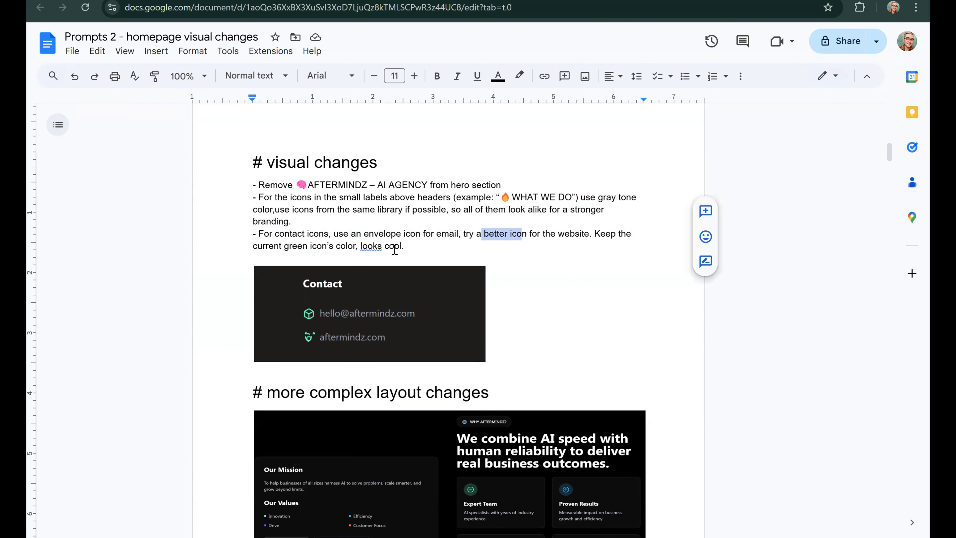
pyautogui.click(432, 251)
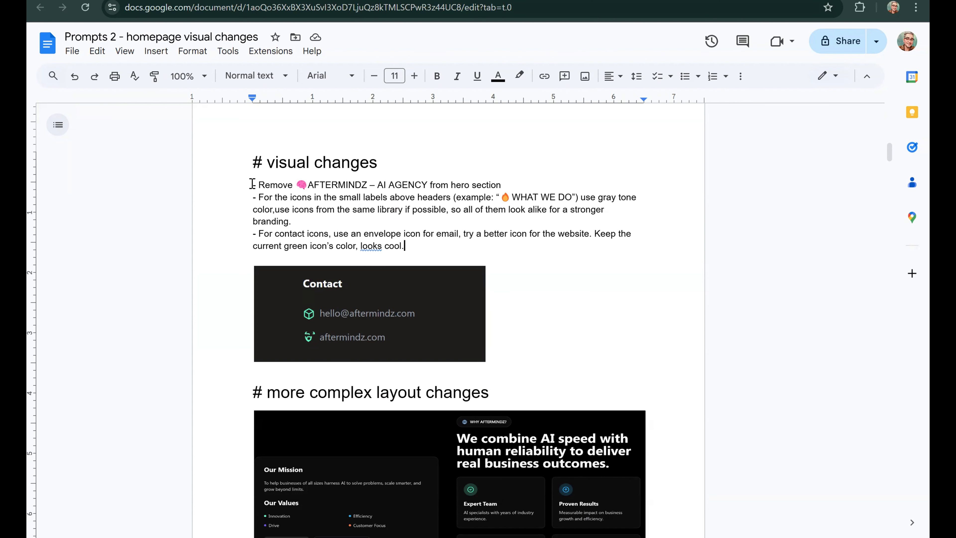
# Copy the three visual change instructions from the prompts document into the chat prompt of the Lovable project
pyautogui.moveTo(251, 184); pyautogui.dragTo(409, 246)
pyautogui.rightClick(409, 245)
pyautogui.click(433, 241)
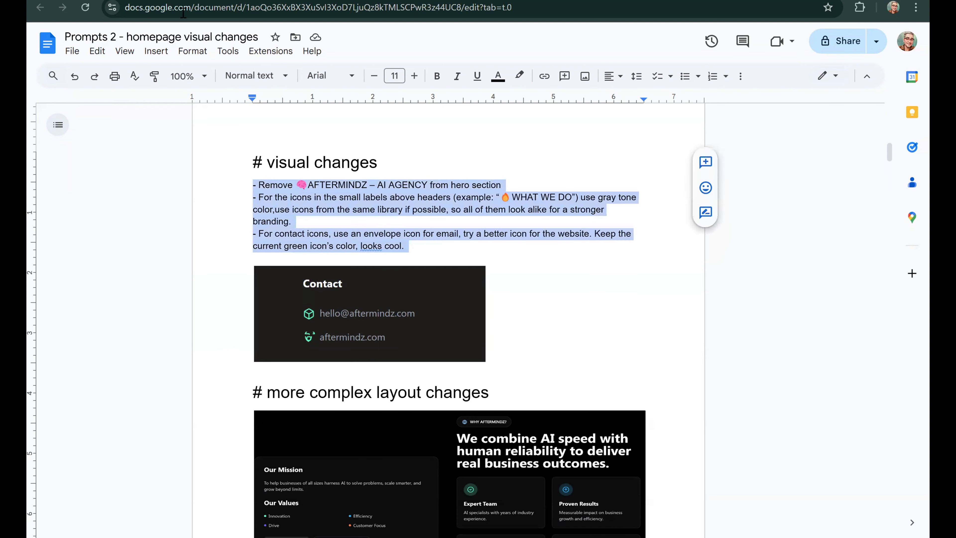
pyautogui.click(109, 0)
pyautogui.click(92, 490)
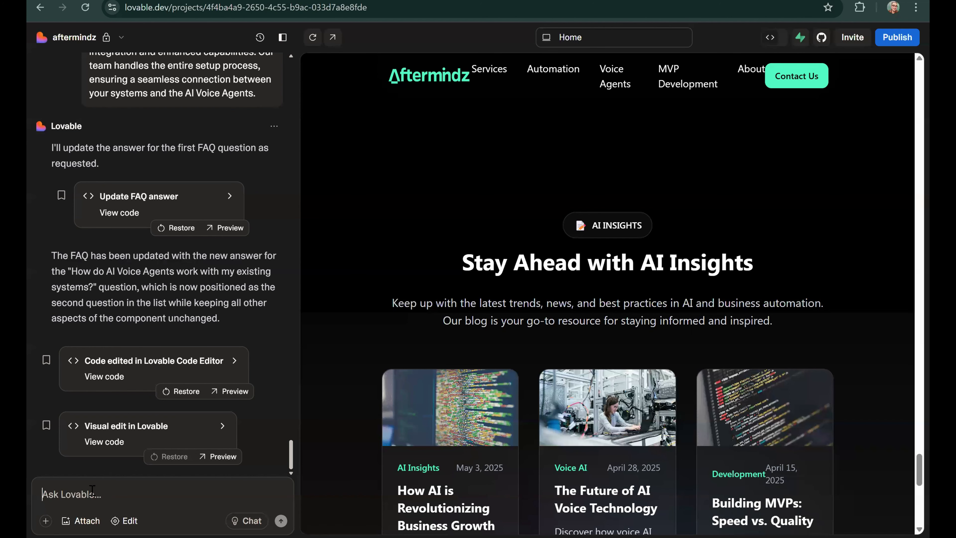
pyautogui.hotkey('ctrl', 'v')
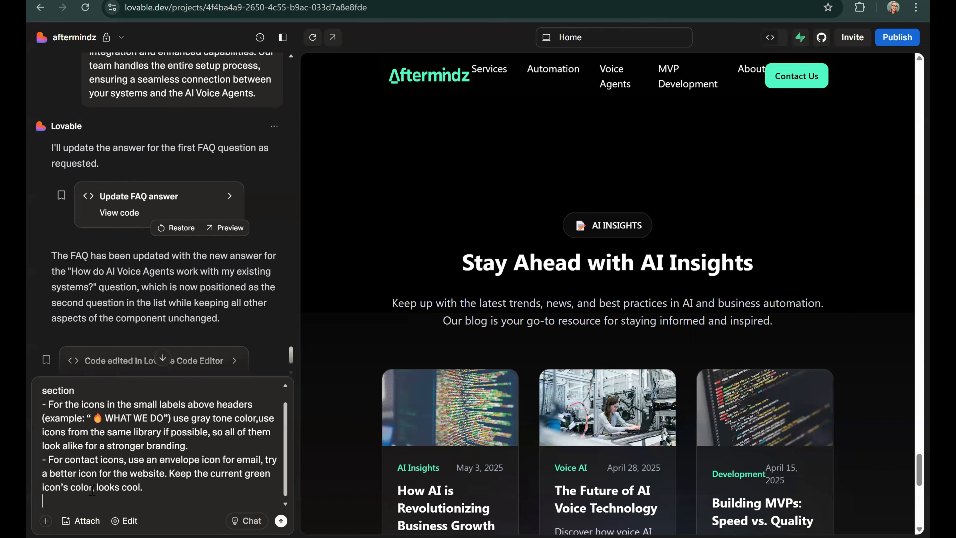
# Submit the visual changes prompt to Lovable, dismissing the internal error and sending the prompt again
pyautogui.click(281, 522)
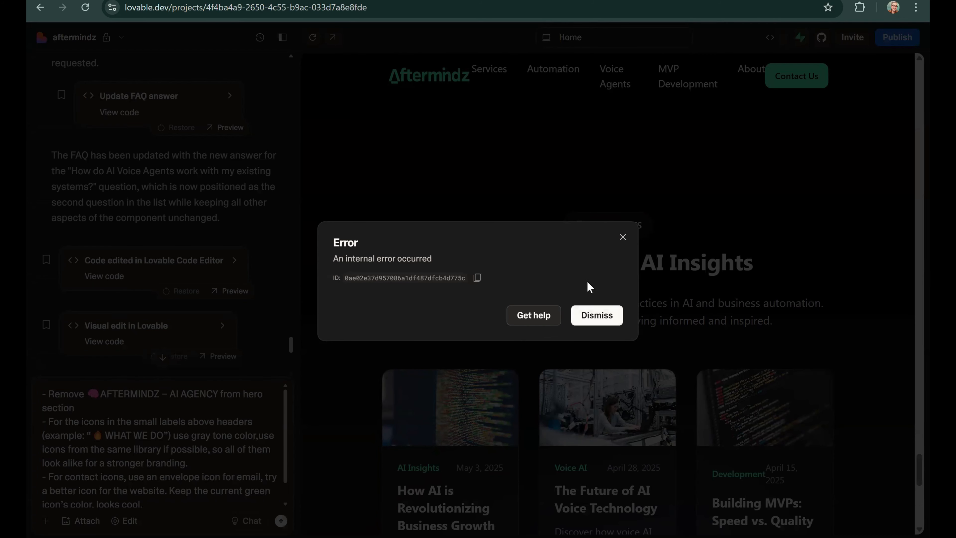
pyautogui.click(596, 318)
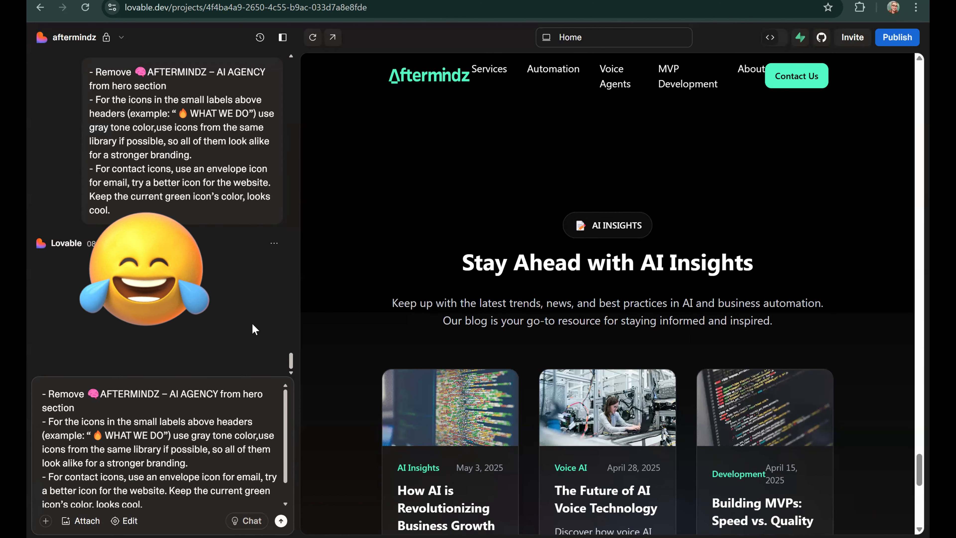
pyautogui.click(168, 502)
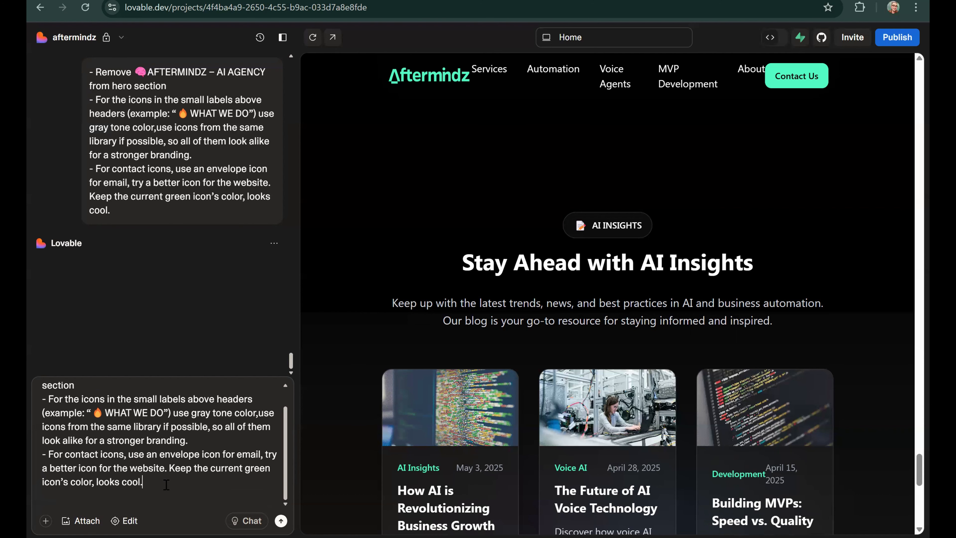
pyautogui.click(280, 521)
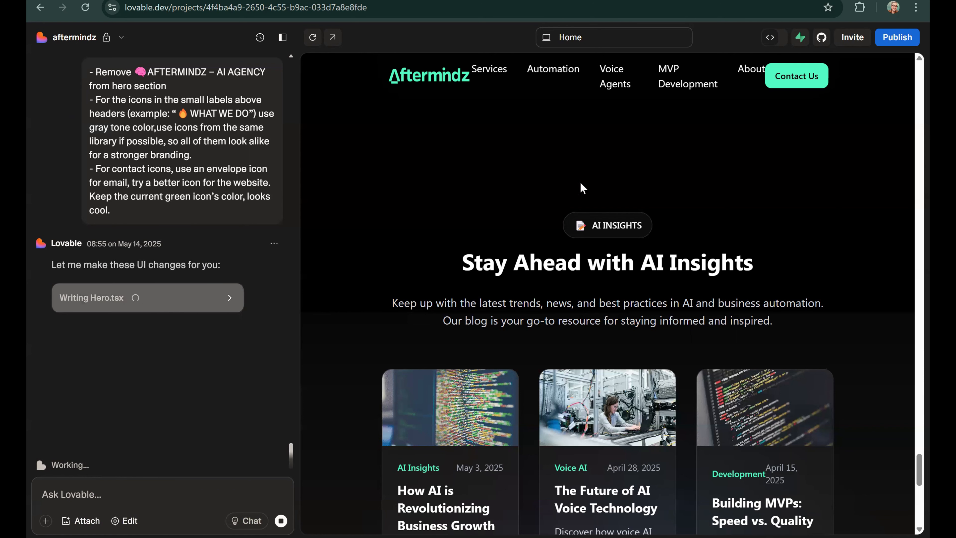
# Check the hero section in the preview and read Lovable's summary of the visual changes
pyautogui.scroll(5, 743, 243)
pyautogui.scroll(3, 744, 243)
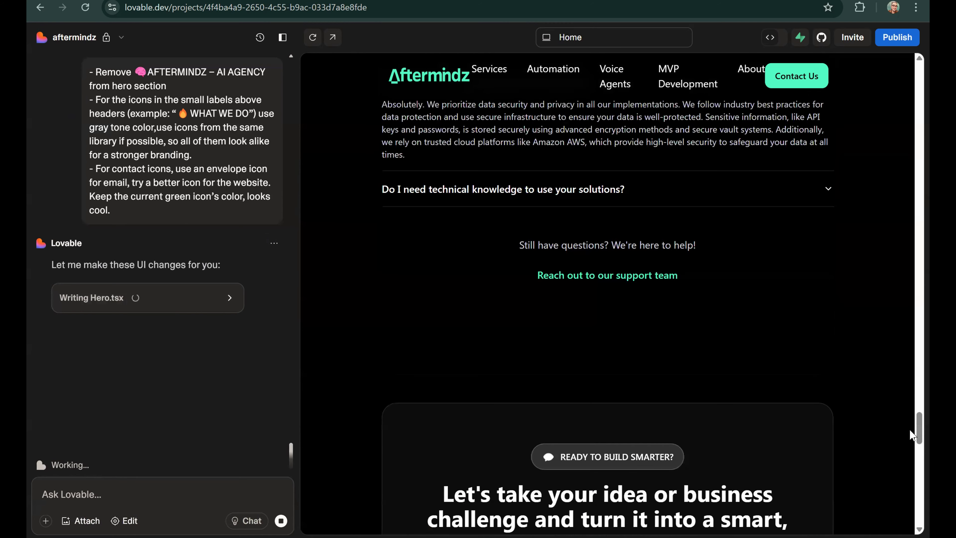
pyautogui.moveTo(918, 433); pyautogui.dragTo(911, 82)
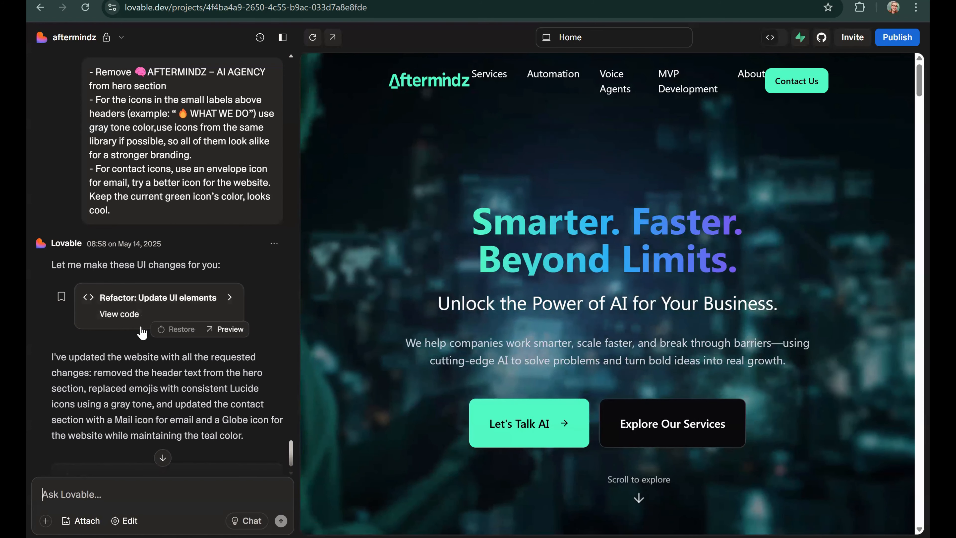
pyautogui.scroll(-1, 151, 309)
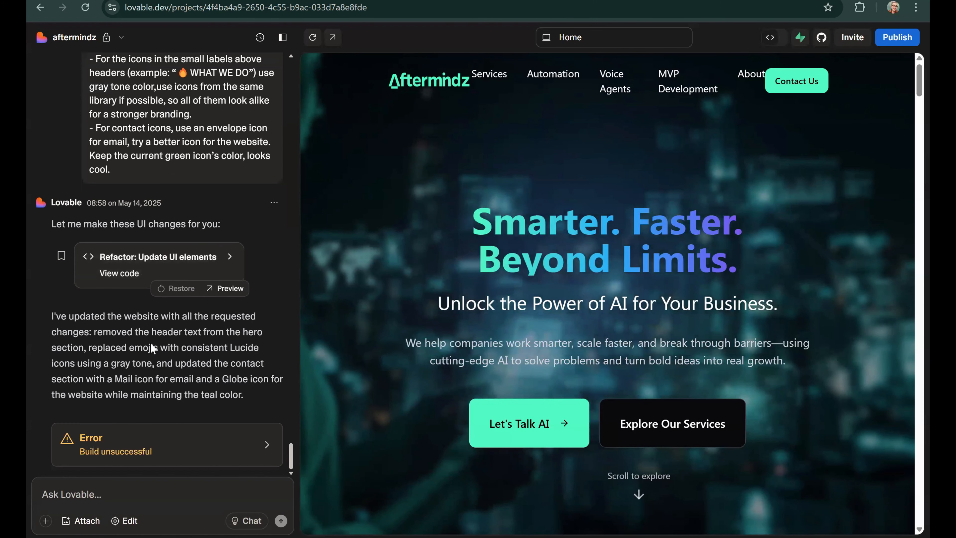
# Open the details of the unsuccessful build, have Lovable fix the MvpDevelopment.tsx error and read its explanation
pyautogui.click(192, 444)
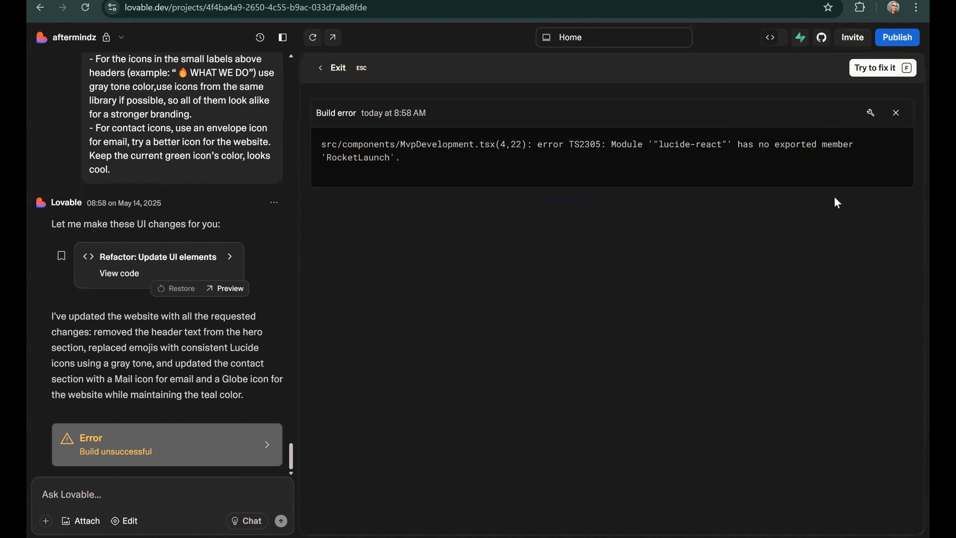
pyautogui.click(870, 71)
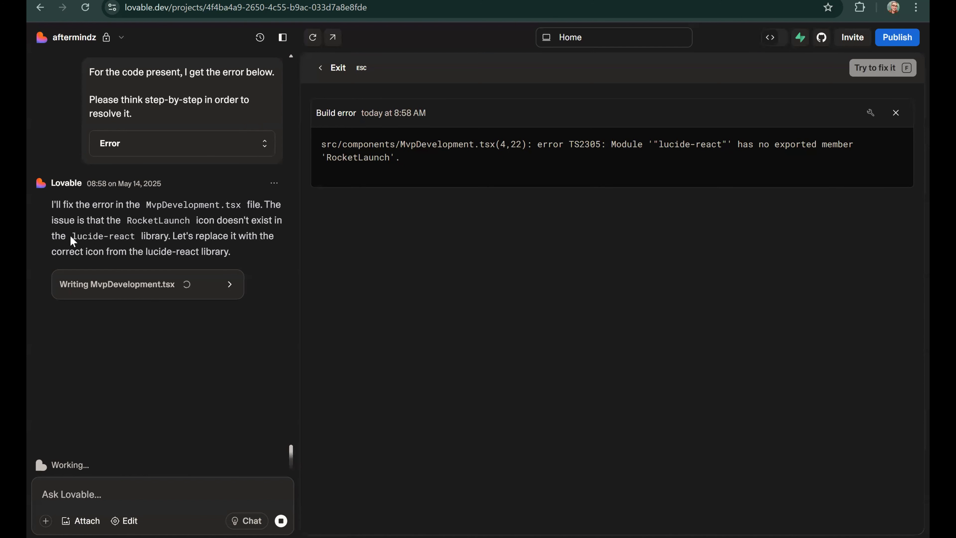
pyautogui.moveTo(71, 236); pyautogui.dragTo(168, 238)
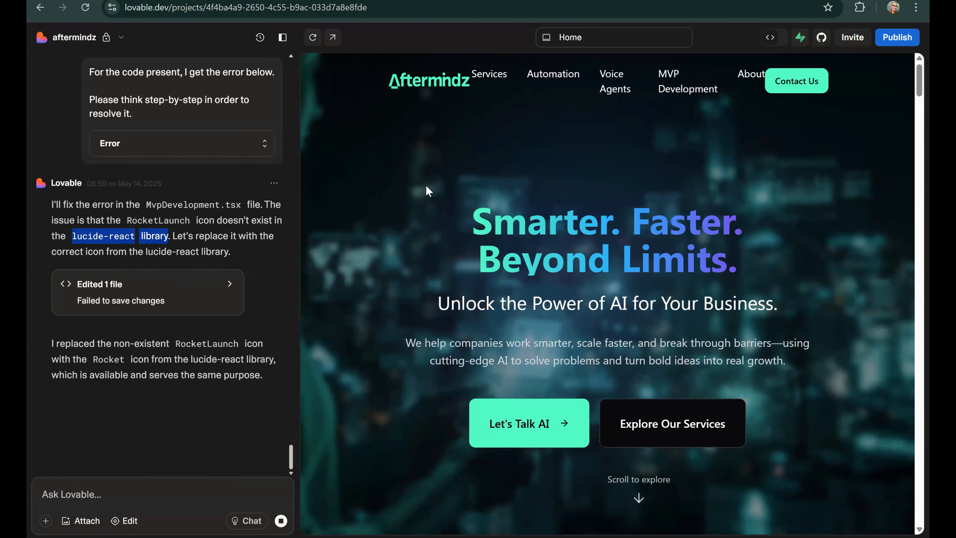
# Compare the hero section in the Lovable preview with the document's instruction to remove the "AFTERMINDZ – AI AGENCY" label
pyautogui.scroll(-1, 877, 147)
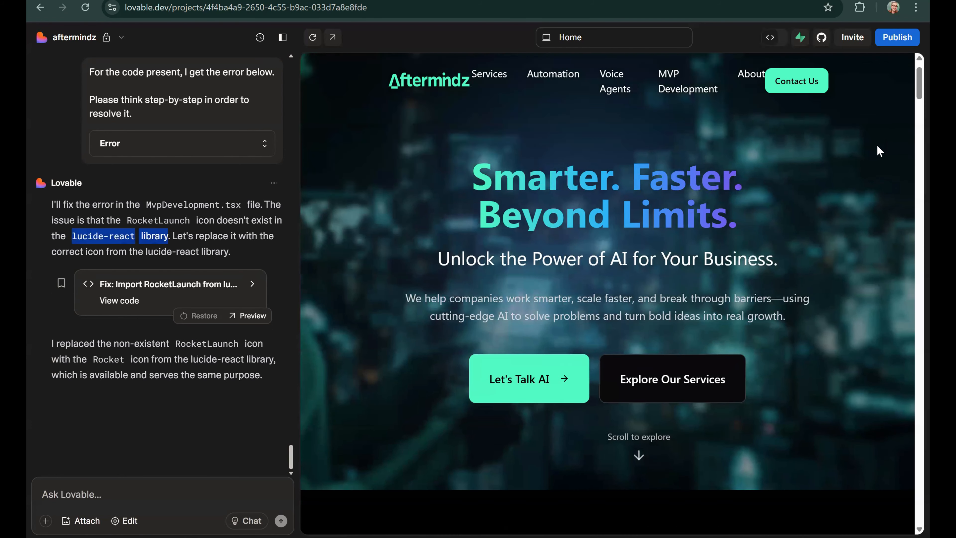
pyautogui.scroll(1, 877, 146)
pyautogui.click(393, 1)
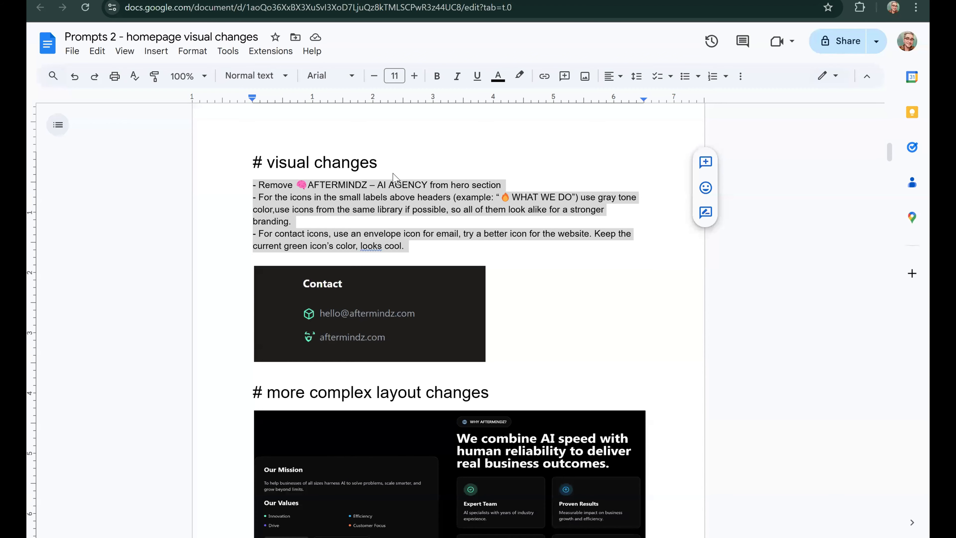
pyautogui.click(254, 184)
pyautogui.keyDown('shift'); pyautogui.click(515, 180); pyautogui.keyUp('shift')
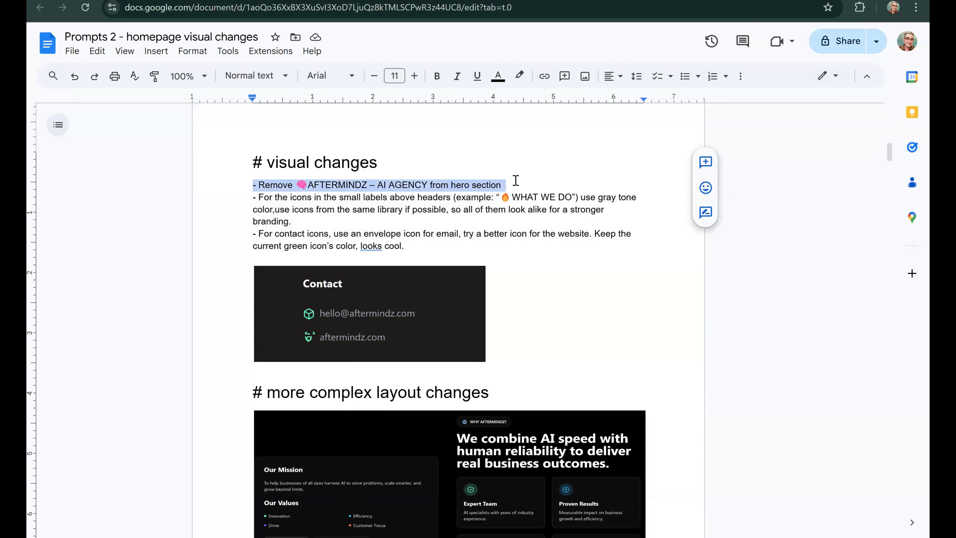
pyautogui.click(286, 1)
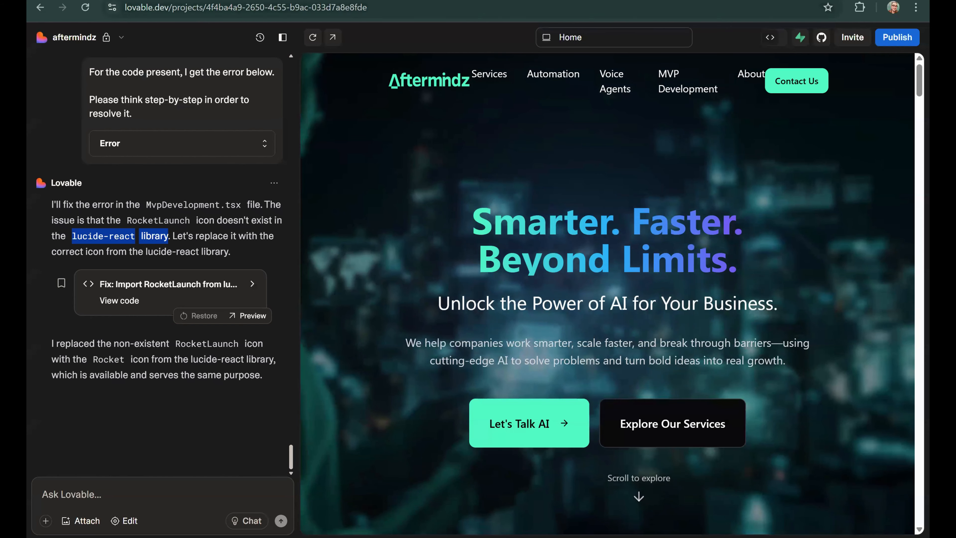
pyautogui.click(297, 1)
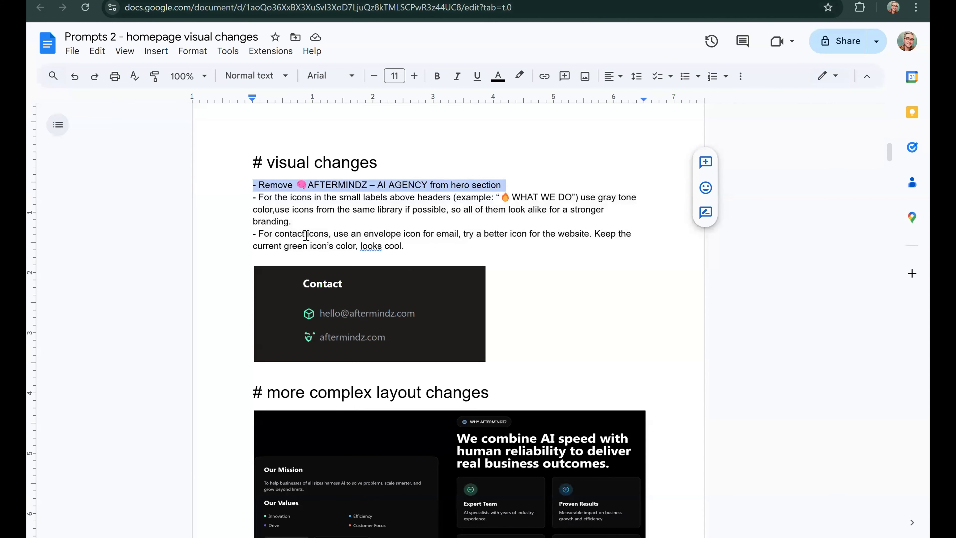
# Compare the document's instructions for gray label icons and contact icons with the section labels above the headers in the Lovable preview
pyautogui.click(274, 221)
pyautogui.moveTo(253, 197); pyautogui.dragTo(417, 245)
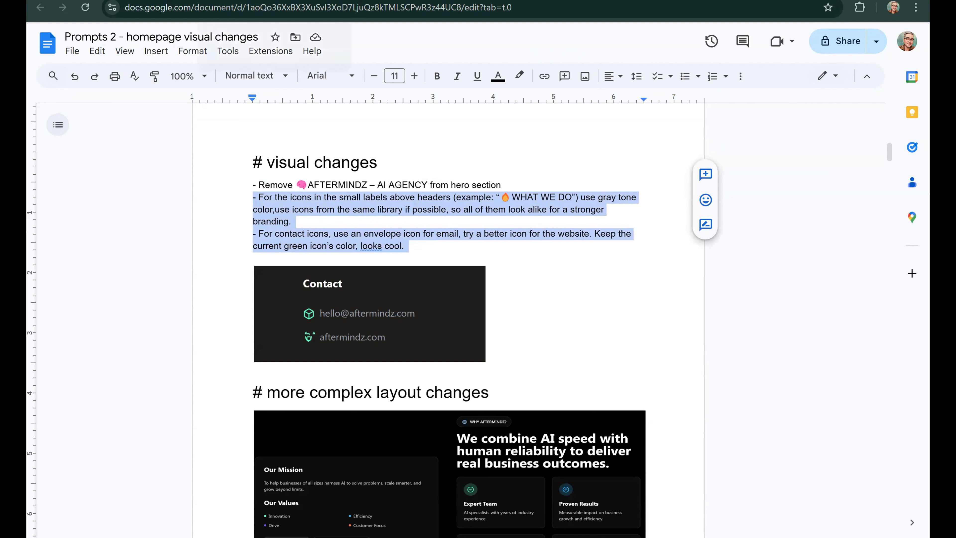
pyautogui.click(113, 2)
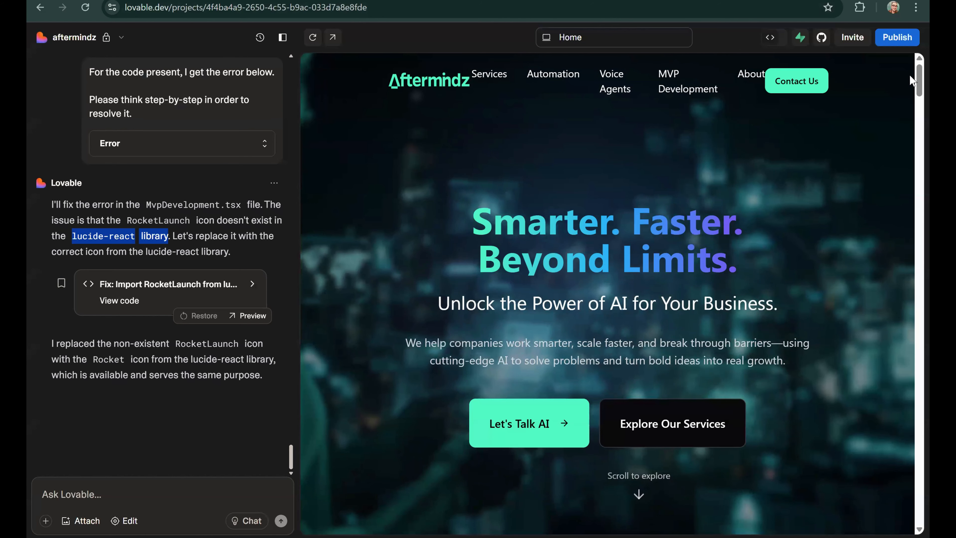
pyautogui.moveTo(910, 79); pyautogui.dragTo(910, 102)
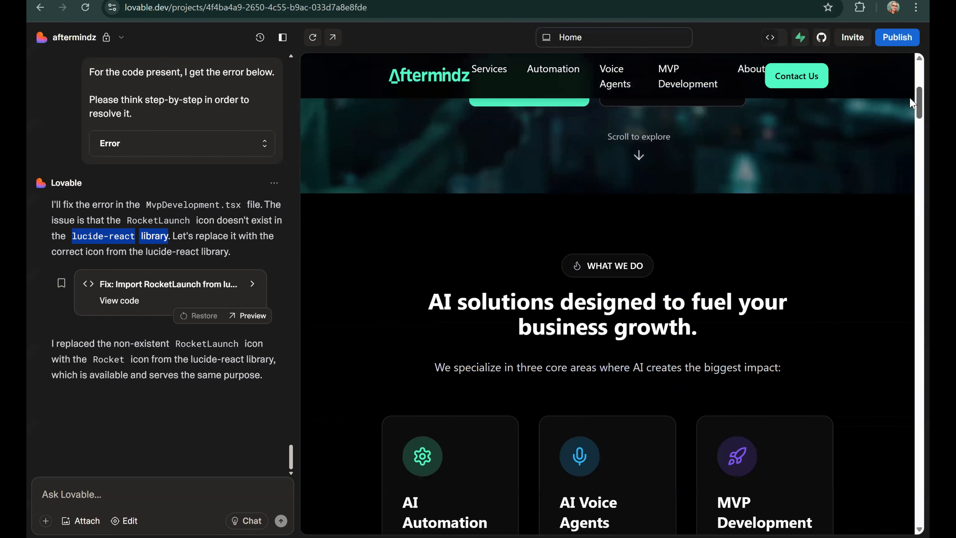
pyautogui.scroll(-2, 911, 102)
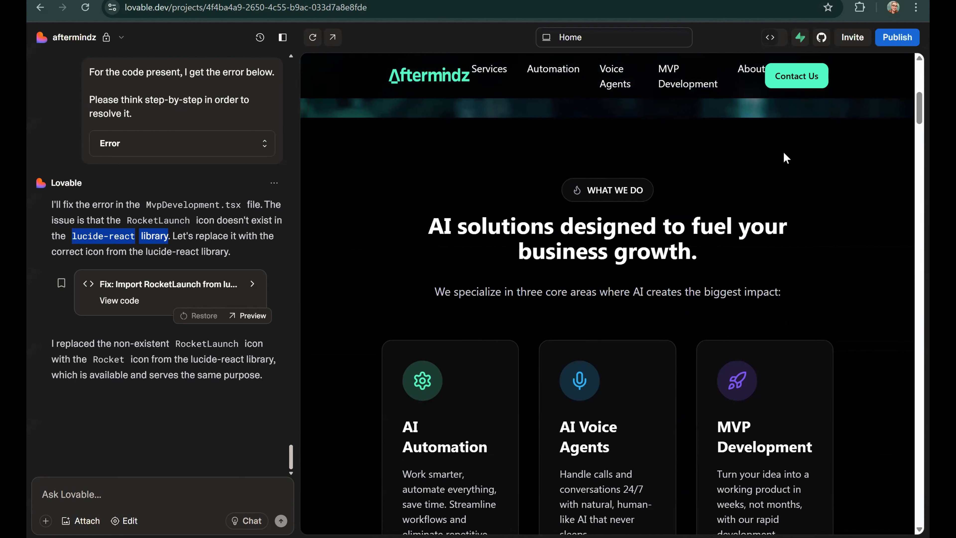
pyautogui.scroll(-10, 910, 98)
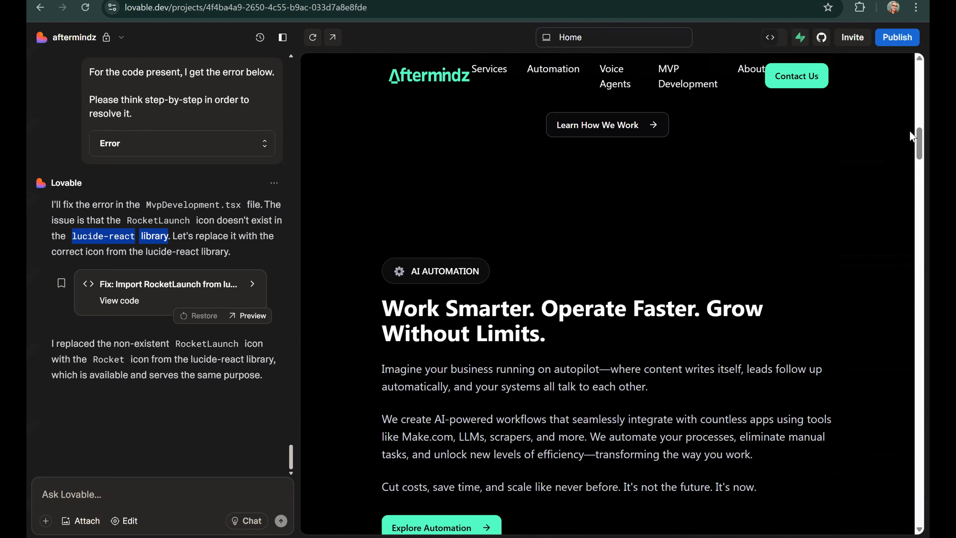
pyautogui.scroll(-10, 910, 151)
pyautogui.scroll(-8, 908, 166)
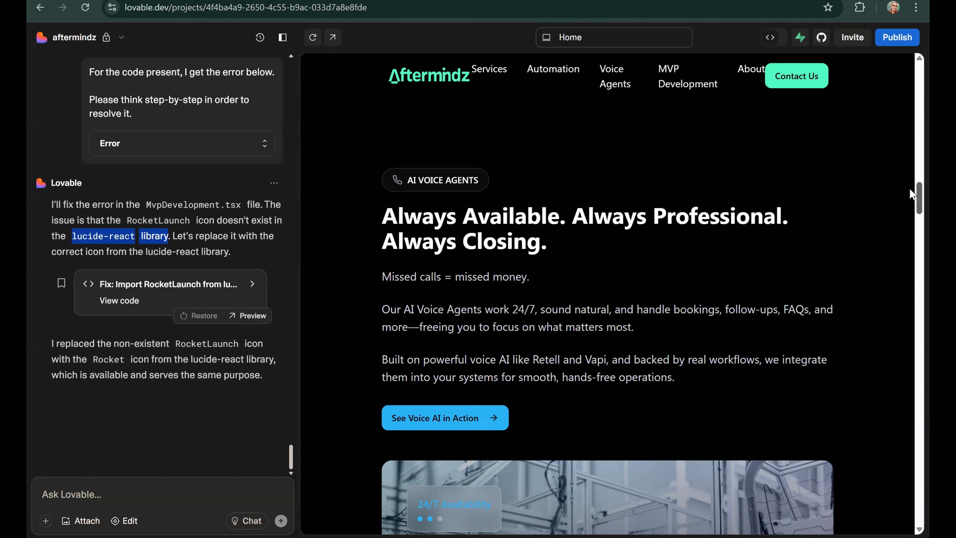
# Ask Lovable to also do these icon changes for why aftermindz, testimonials, FAQ, Ready to build smarter and AI insights
pyautogui.moveTo(912, 193); pyautogui.dragTo(910, 240)
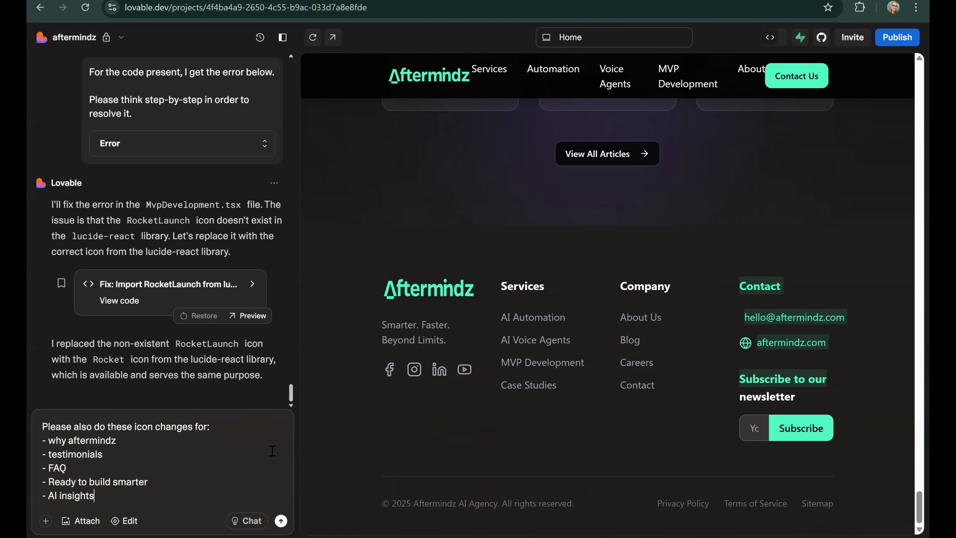
pyautogui.press('Return')
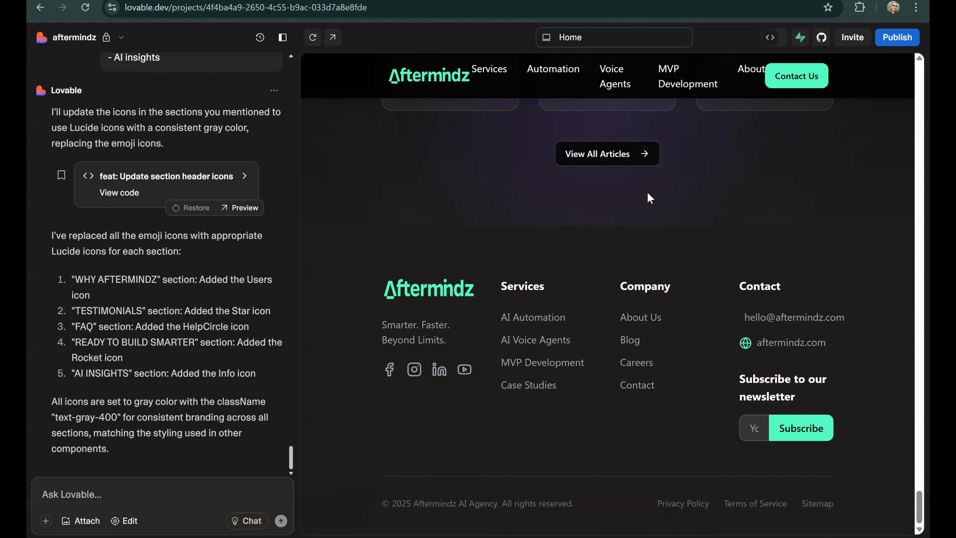
# Capture the footer's Contact area, mark the email line with a red rectangle and an arrow at its missing icon, and copy the screenshot
pyautogui.press('Print')
pyautogui.moveTo(687, 206); pyautogui.dragTo(874, 478)
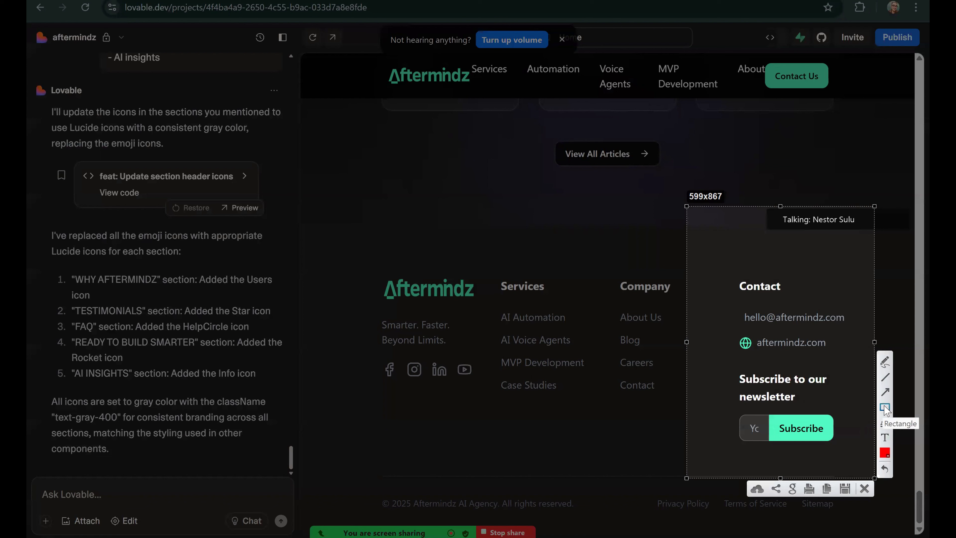
pyautogui.moveTo(707, 302); pyautogui.dragTo(856, 332)
pyautogui.click(887, 392)
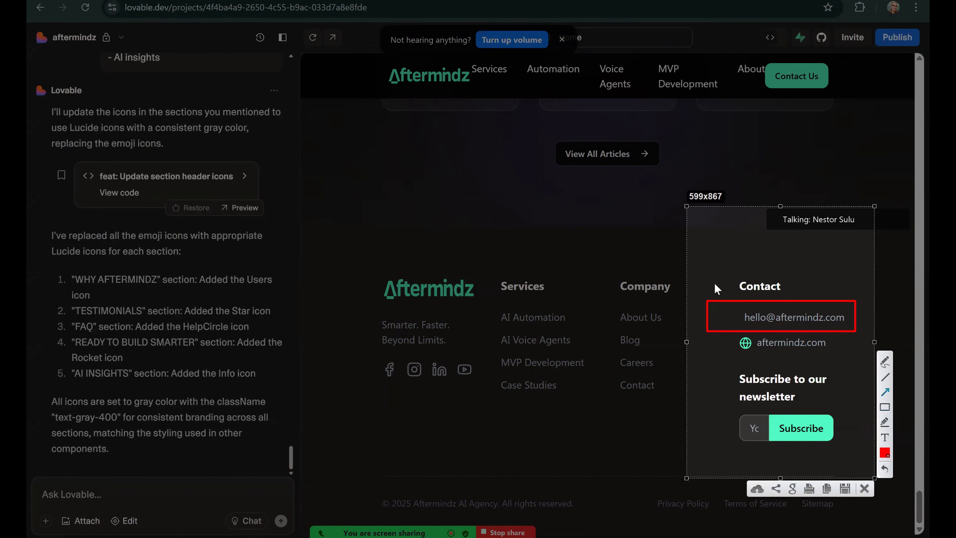
pyautogui.moveTo(714, 282); pyautogui.dragTo(729, 308)
pyautogui.click(826, 489)
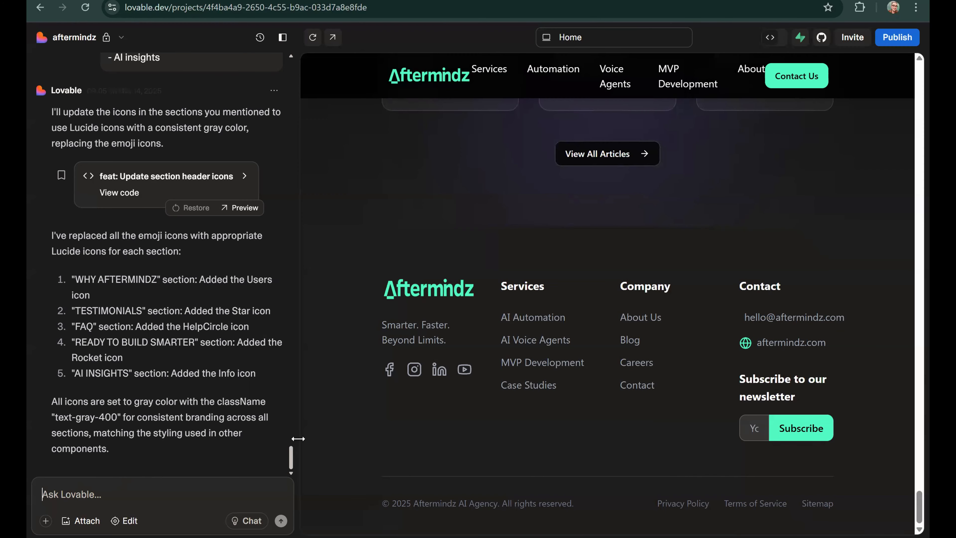
# Send Lovable the annotated screenshot with the message "the email is missing the icon." and read its reply
pyautogui.hotkey('ctrl', 'v')
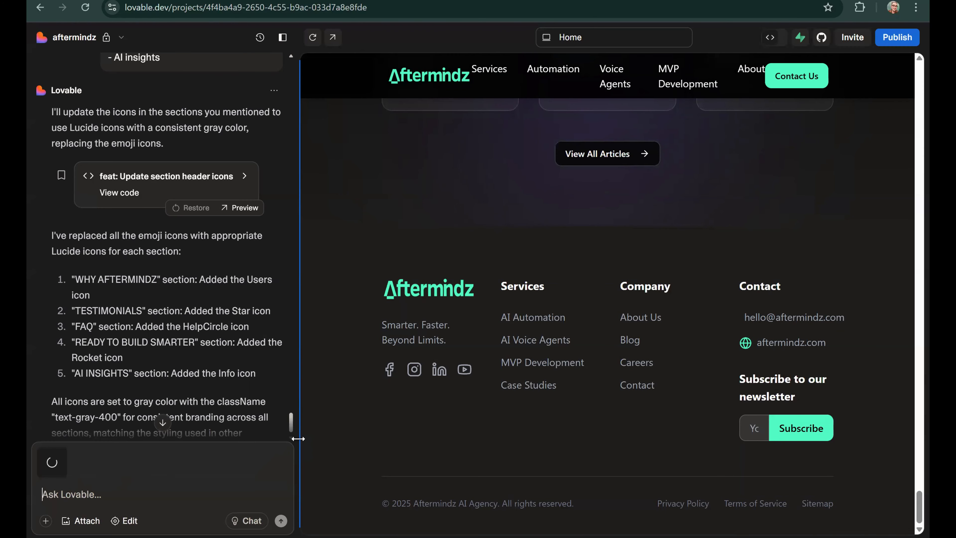
pyautogui.write('the ema')
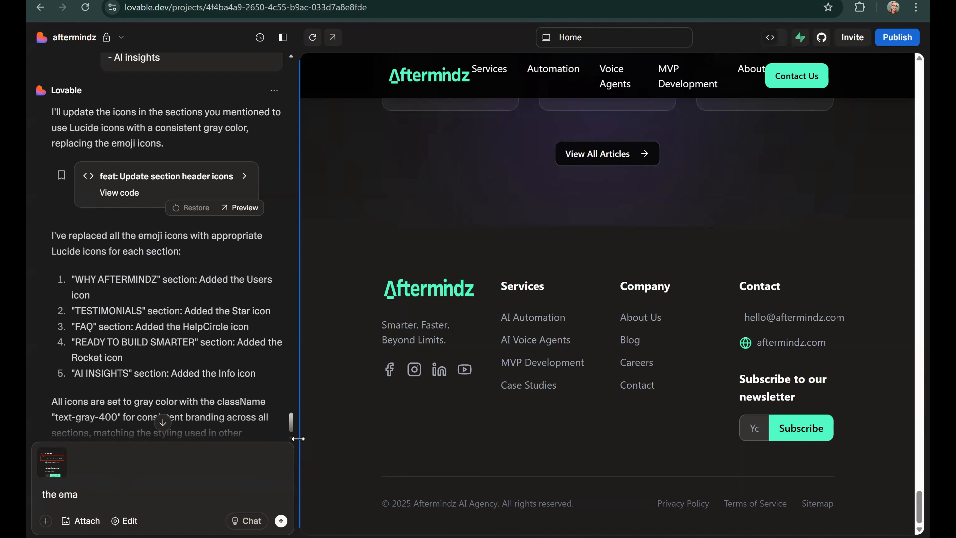
pyautogui.write('il is missing the icon.')
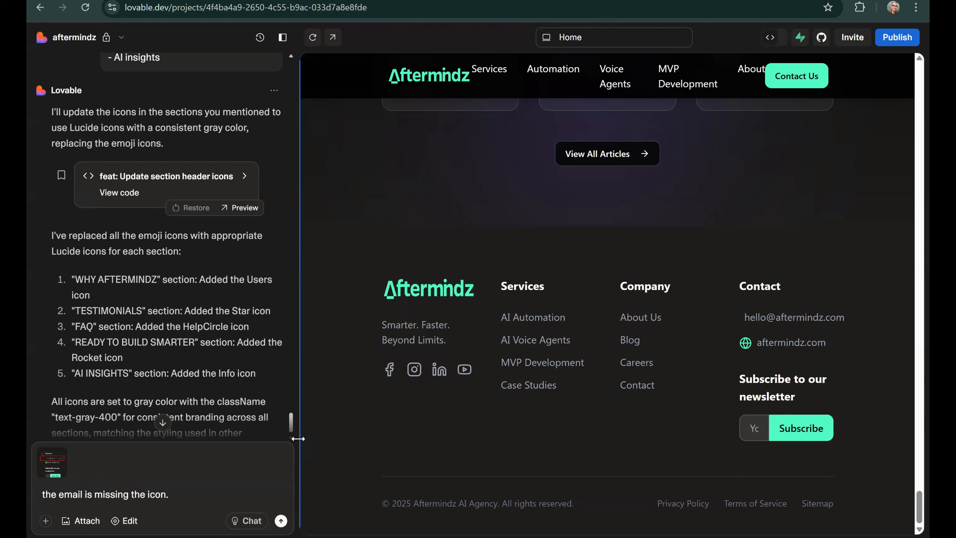
pyautogui.click(280, 520)
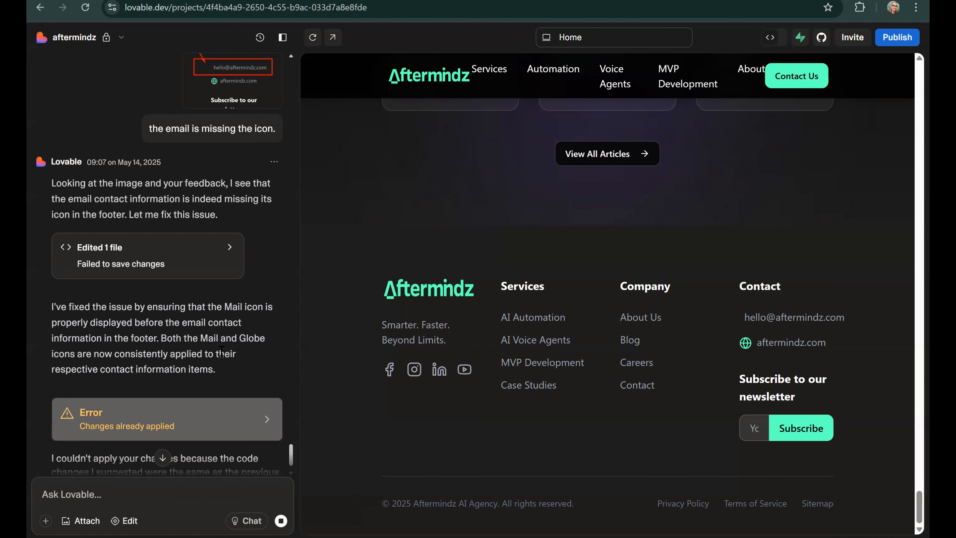
pyautogui.scroll(-2, 221, 351)
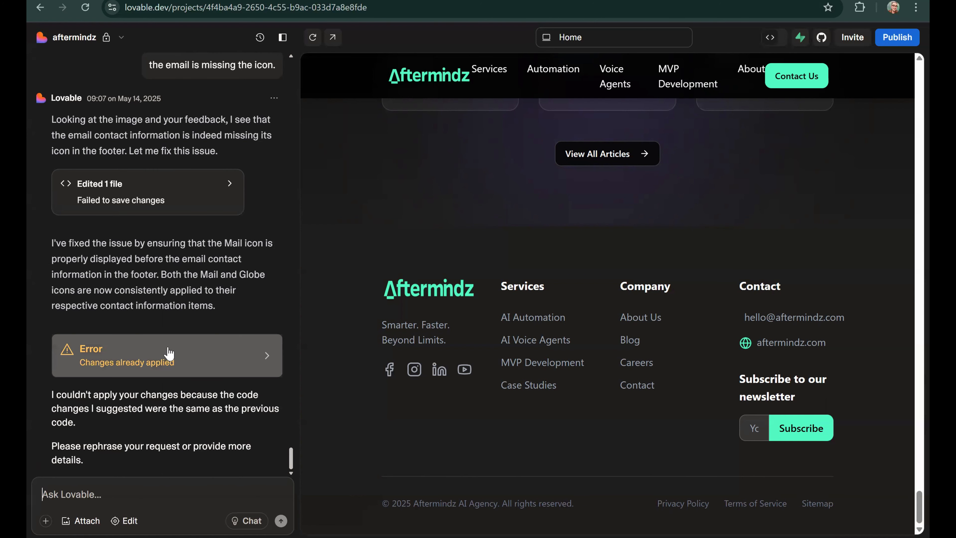